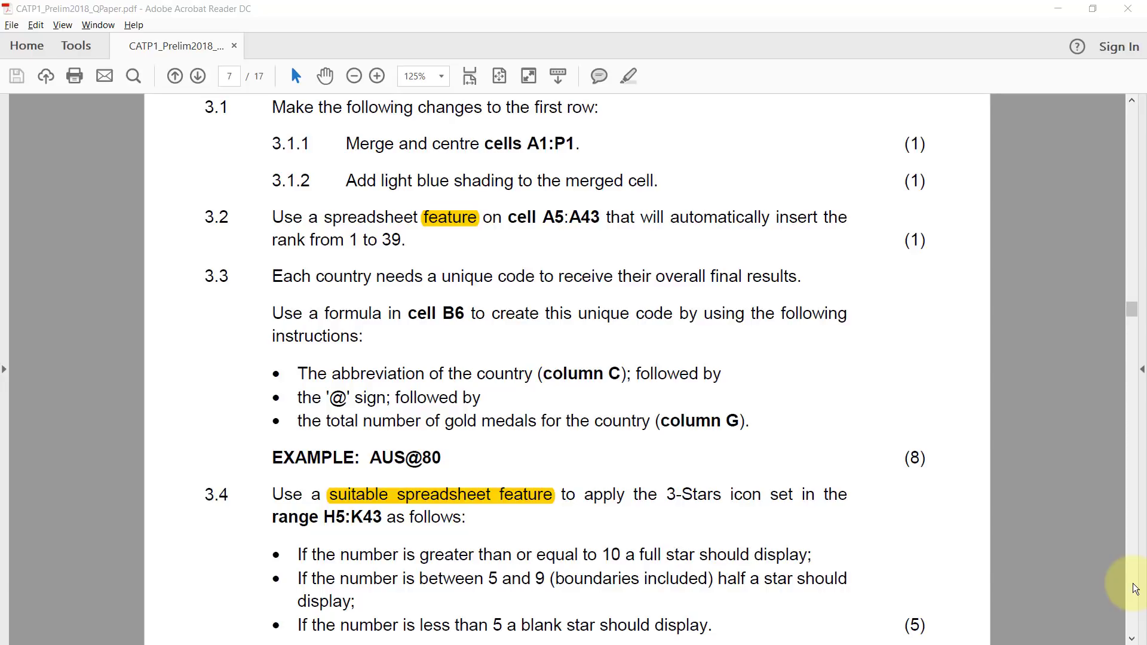
Switch to the 3Medal workbook in Excel and merge and centre cells A1:P1 on the Medals sheet.
key("alt+Tab")
left_click_drag(30, 170, 811, 175)
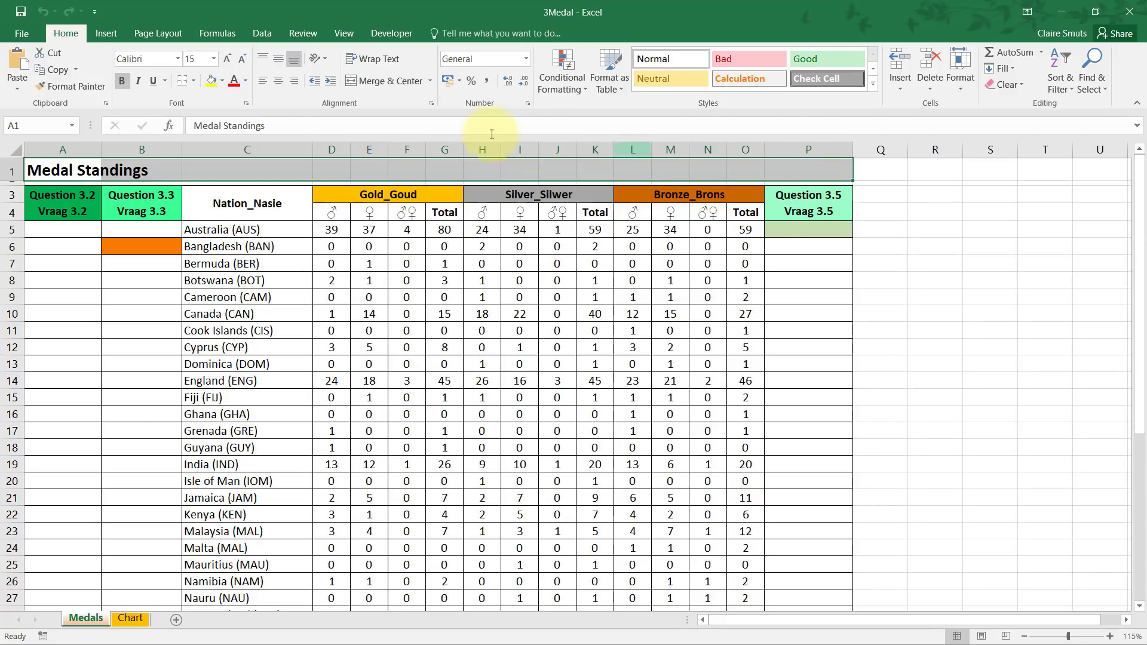
left_click(389, 79)
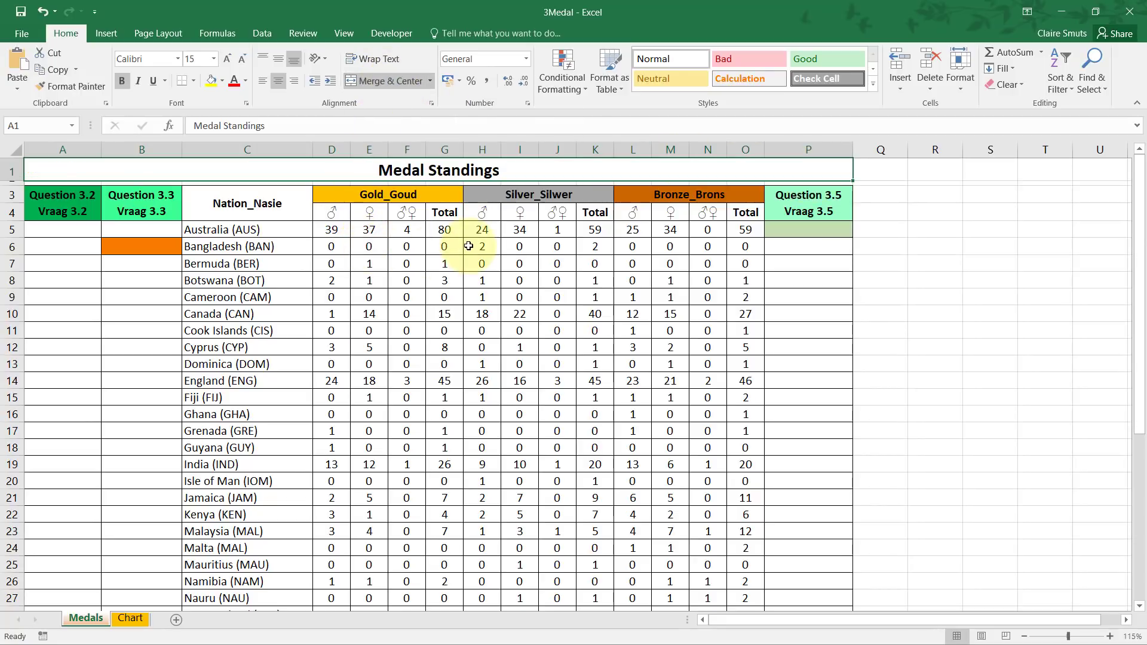
Check question 3.1.2 in the PDF question paper and give the merged title cell in row 1 a light blue fill.
key("alt+Tab")
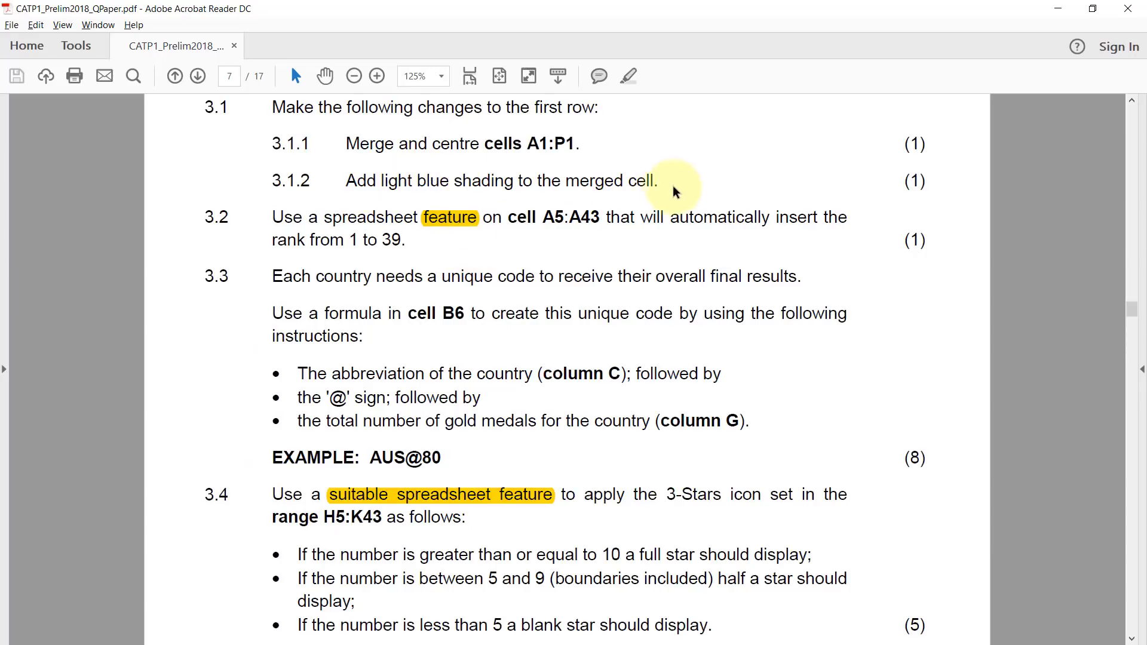
key("alt+Tab")
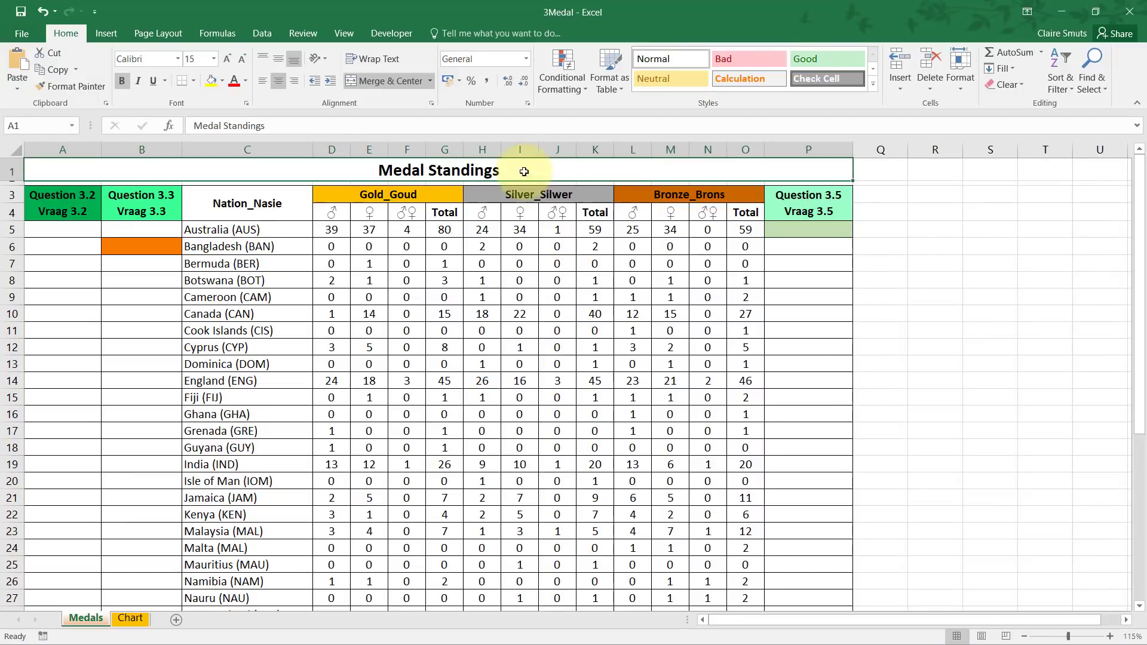
left_click(221, 79)
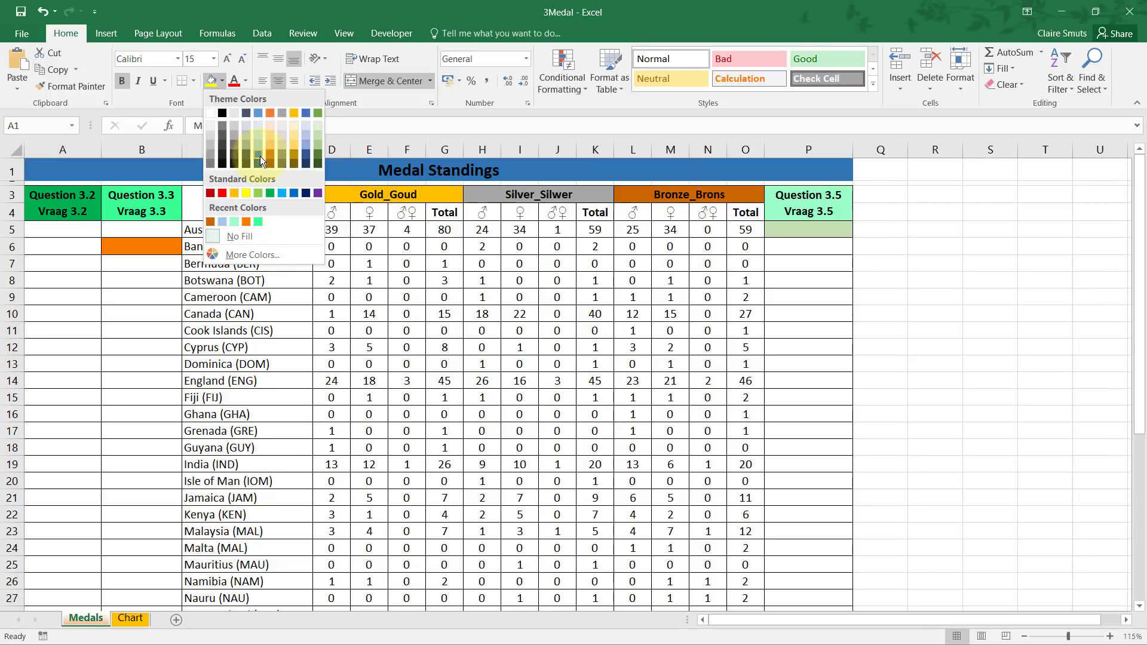
left_click(257, 126)
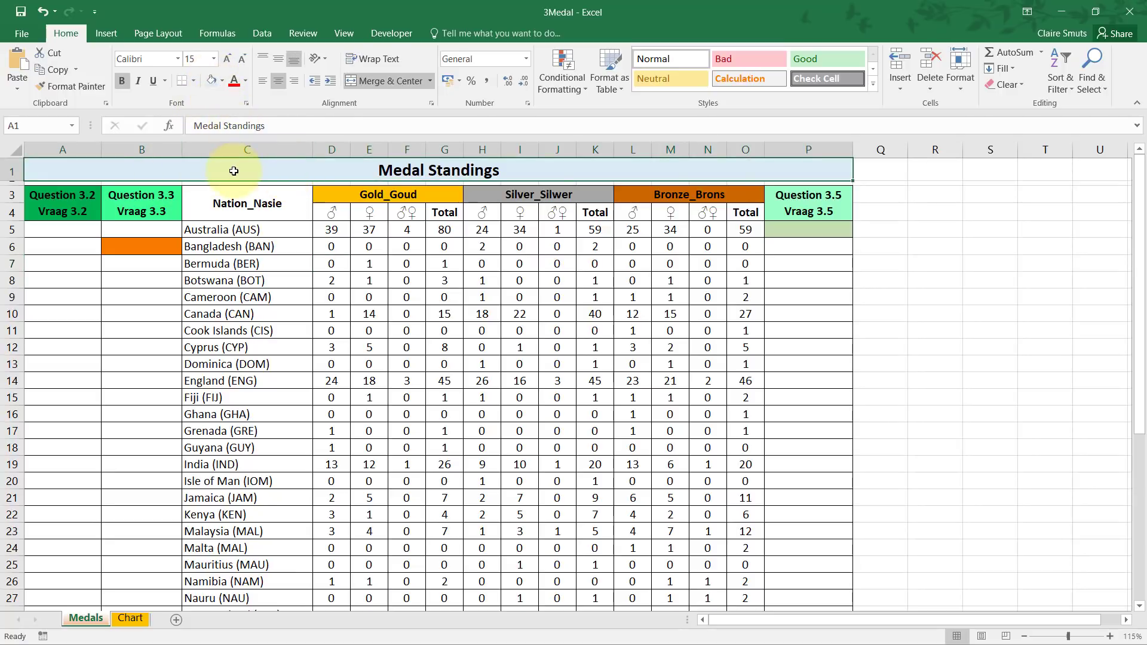
left_click(257, 83)
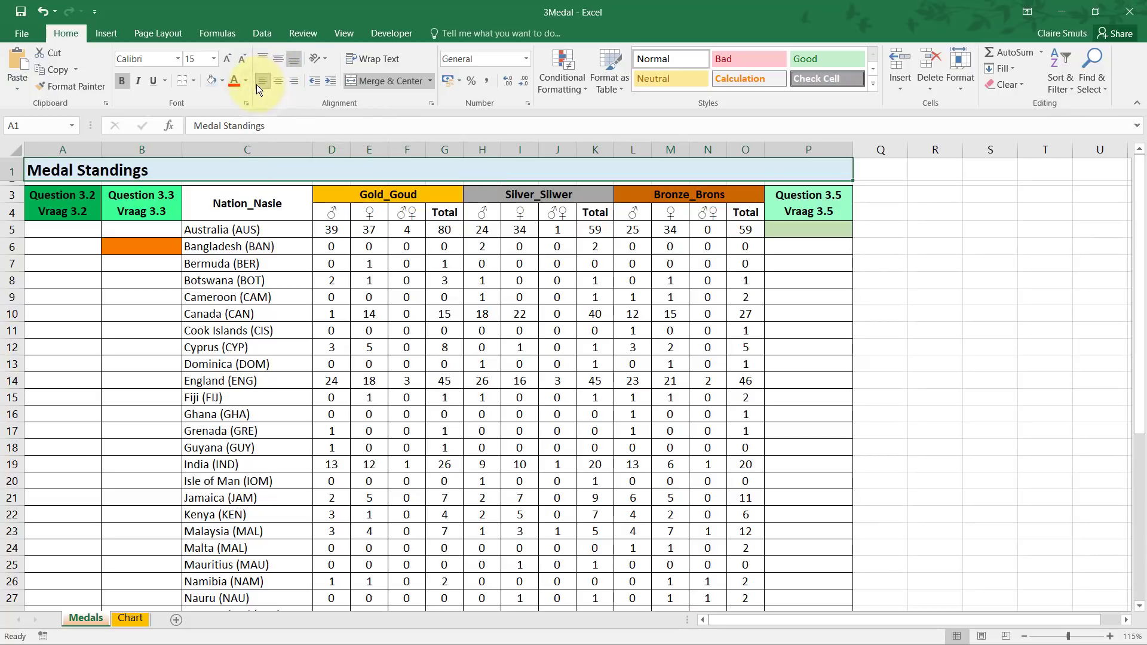
key("ctrl+z")
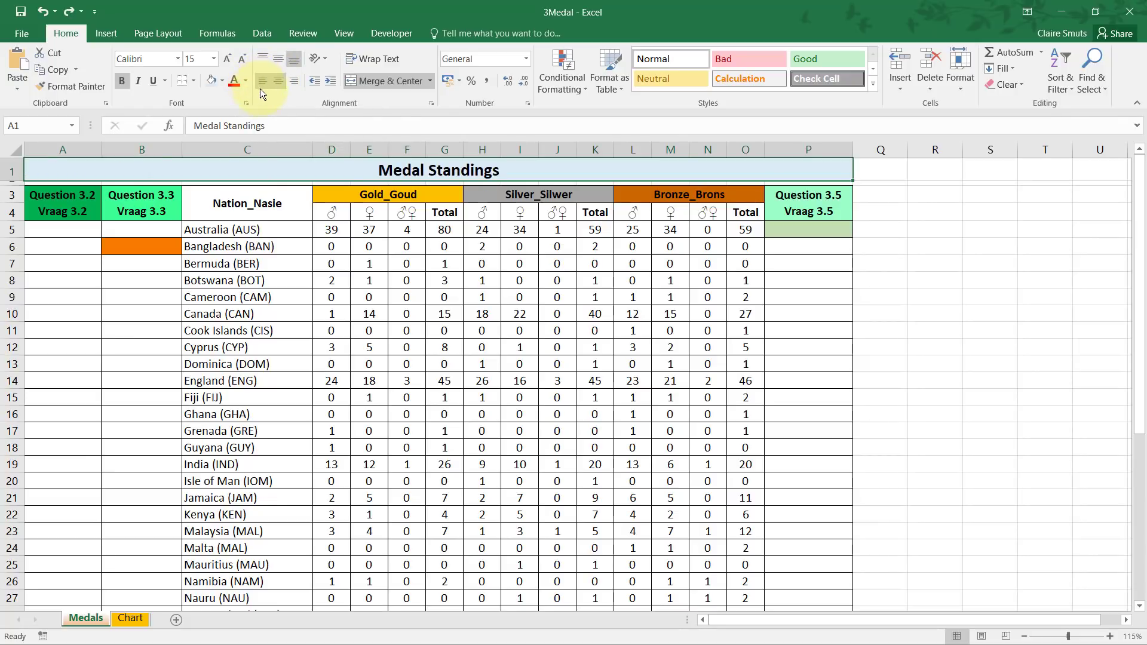
Examine the fill settings and two-colour gradient fill effects in the title cell's Format Cells options, without applying changes.
right_click(231, 174)
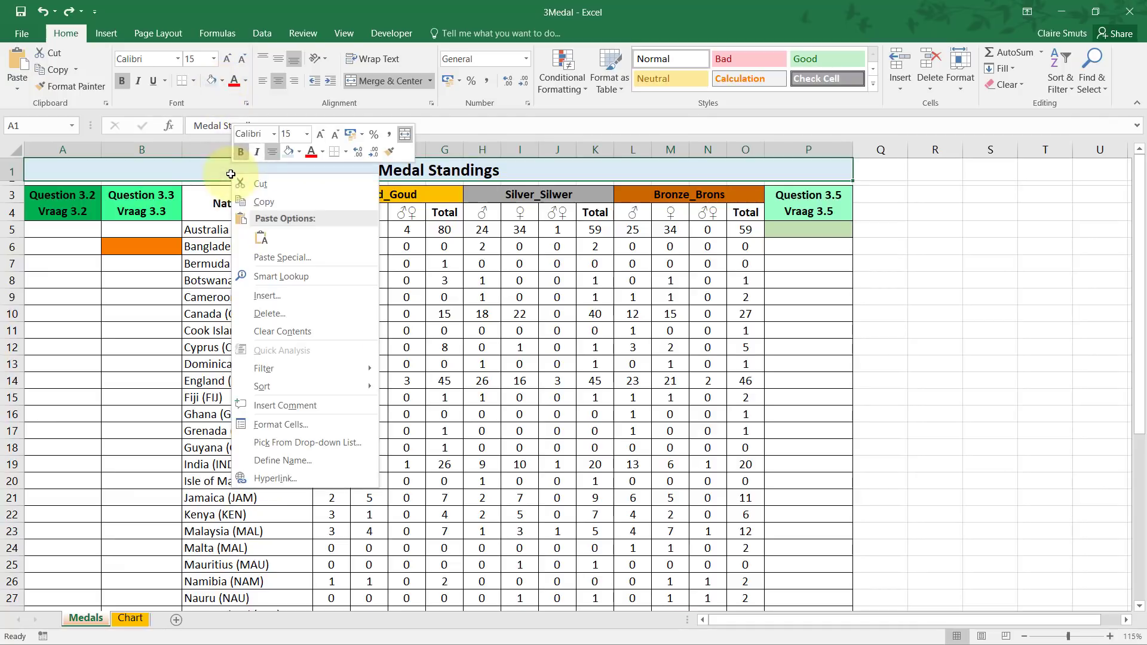
left_click(299, 423)
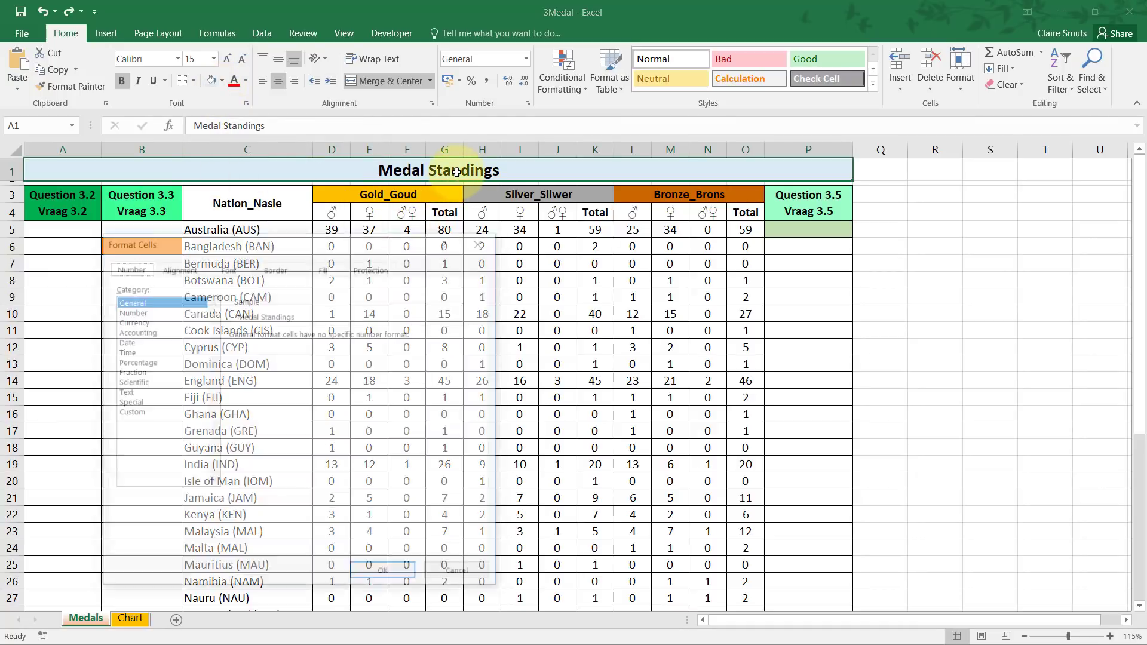
left_click(329, 269)
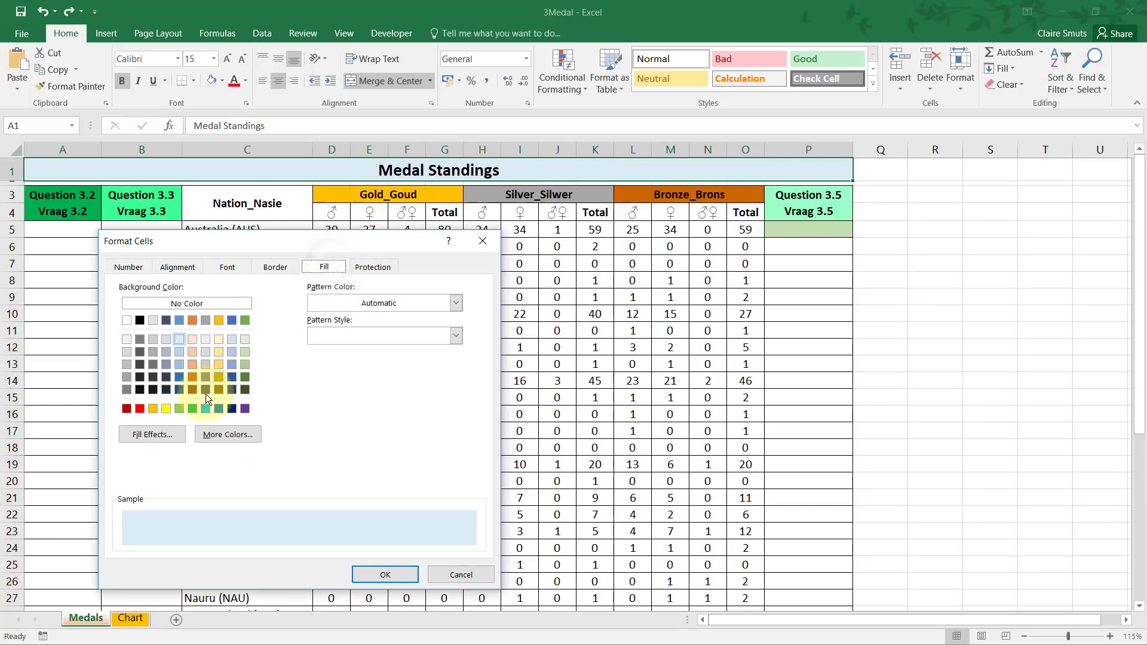
left_click(145, 436)
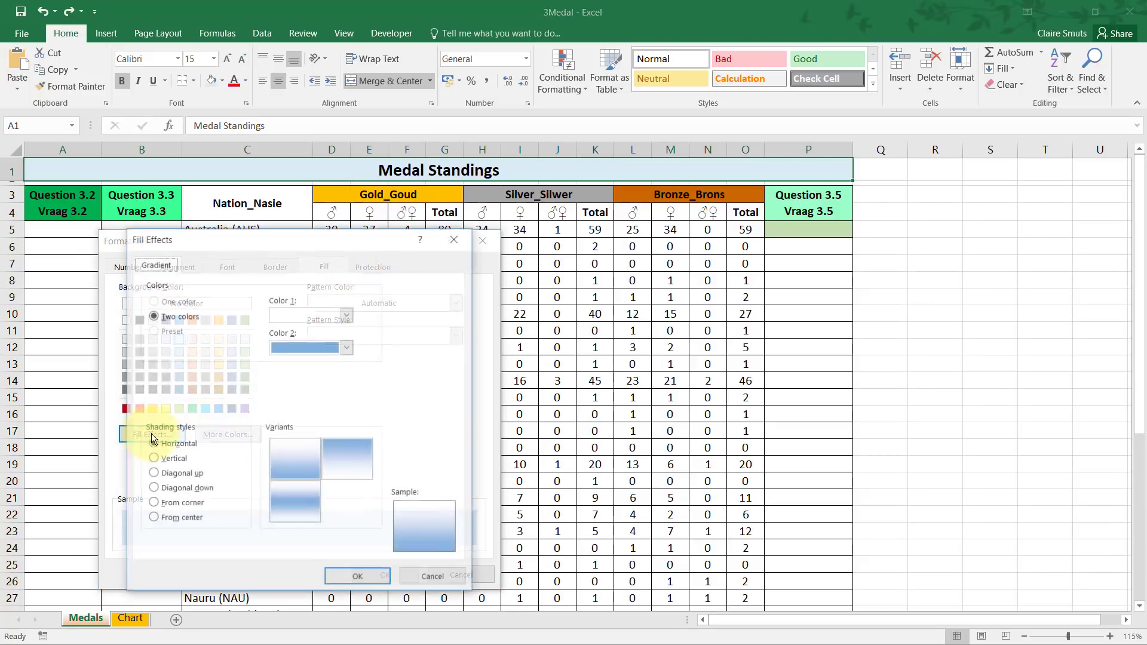
left_click(454, 237)
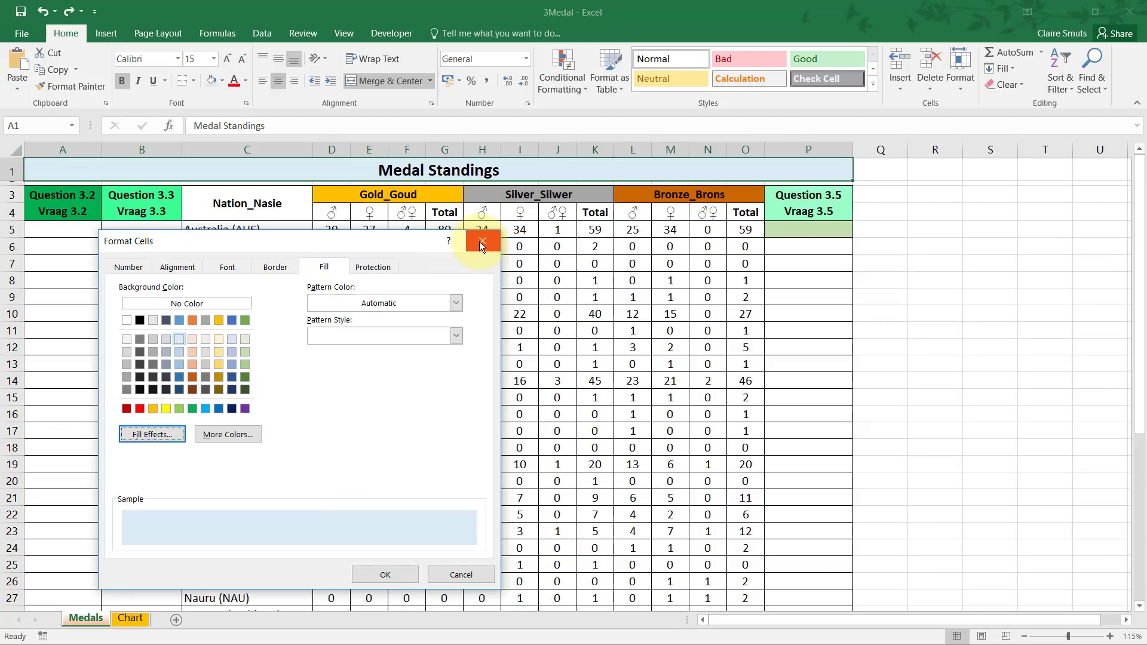
left_click(480, 244)
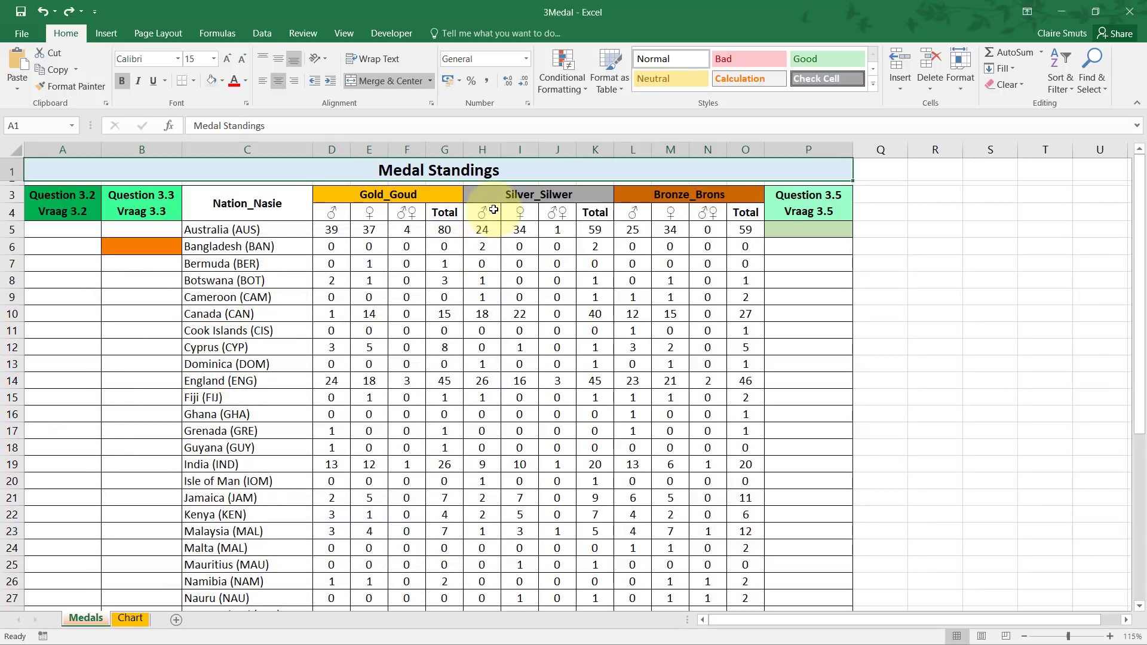
Read question 3.2 in the PDF question paper, then enter 1 in cell A5 and 2 in cell A6 of the workbook.
key("alt+Tab")
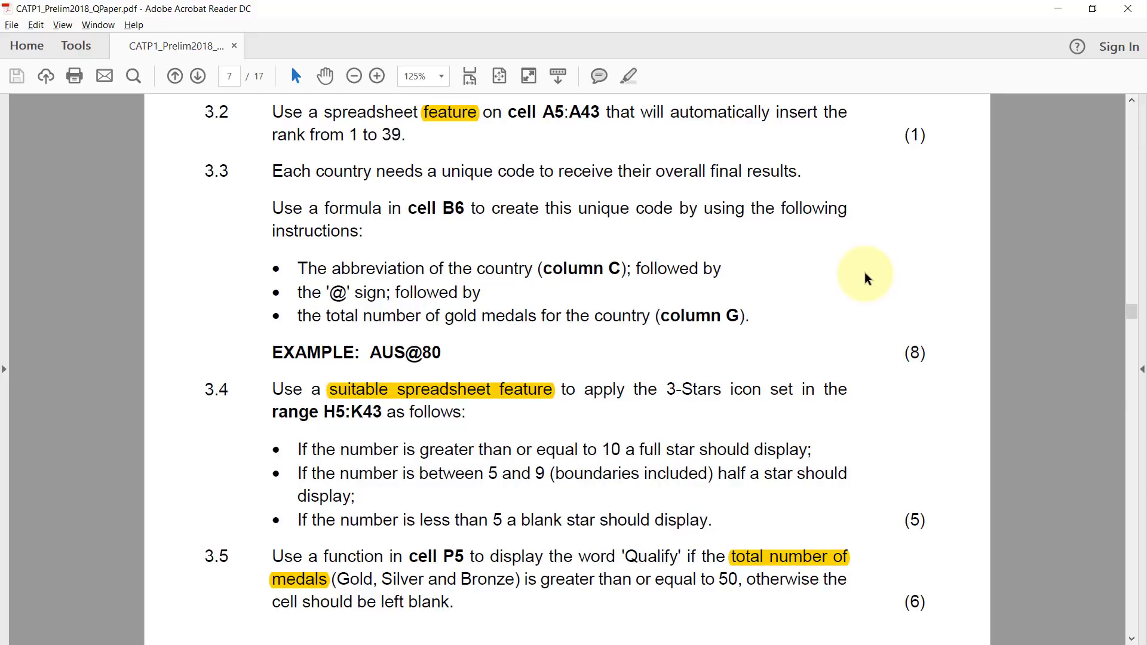
left_click_drag(900, 135, 932, 130)
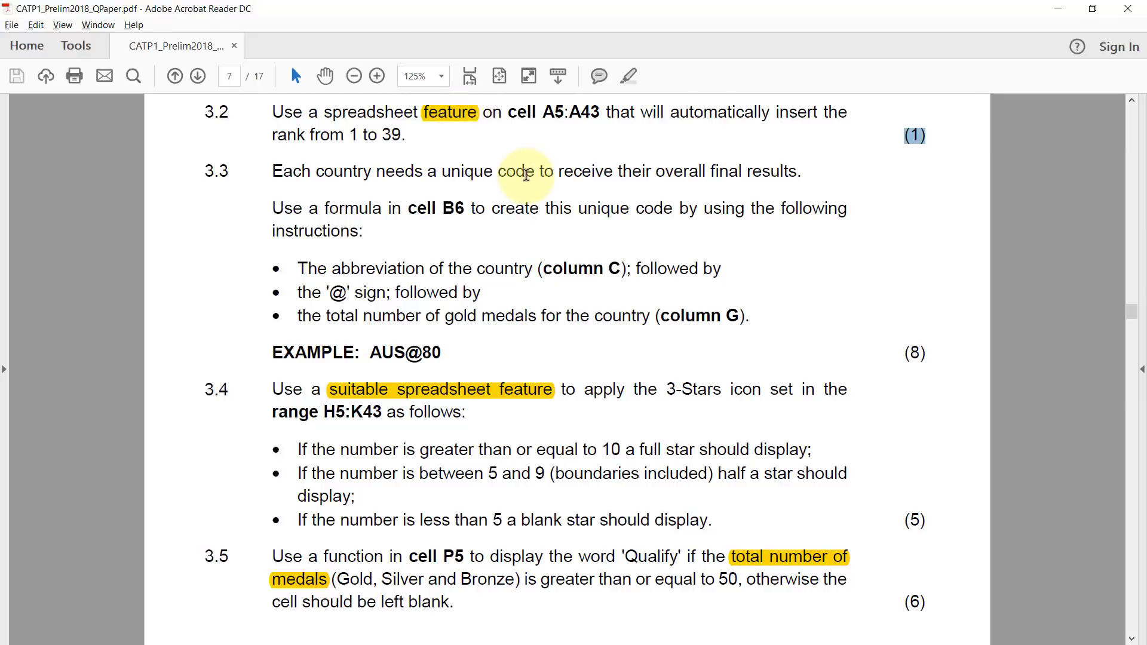
key("alt+Tab")
left_click(60, 229)
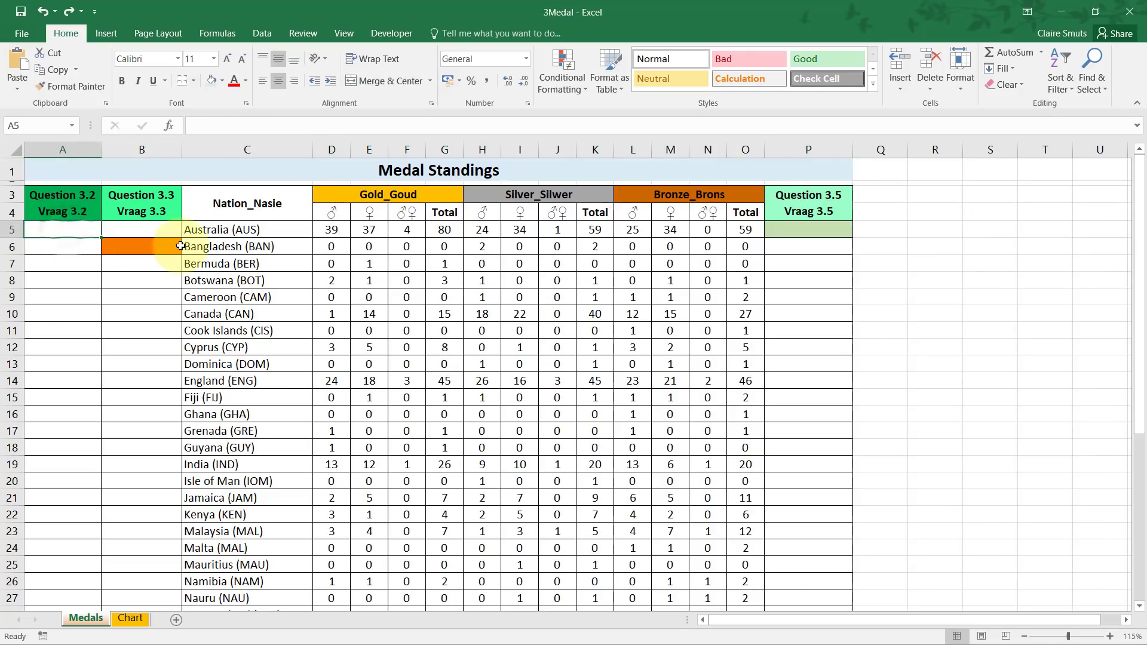
type("1")
key("Return")
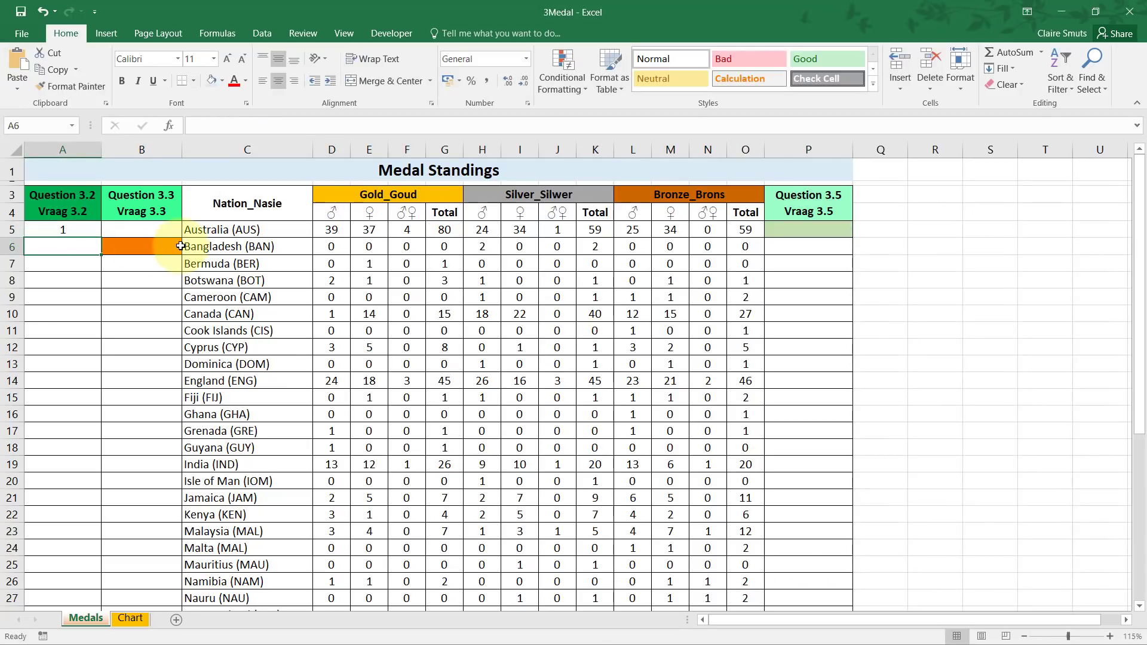
type("2")
key("Return")
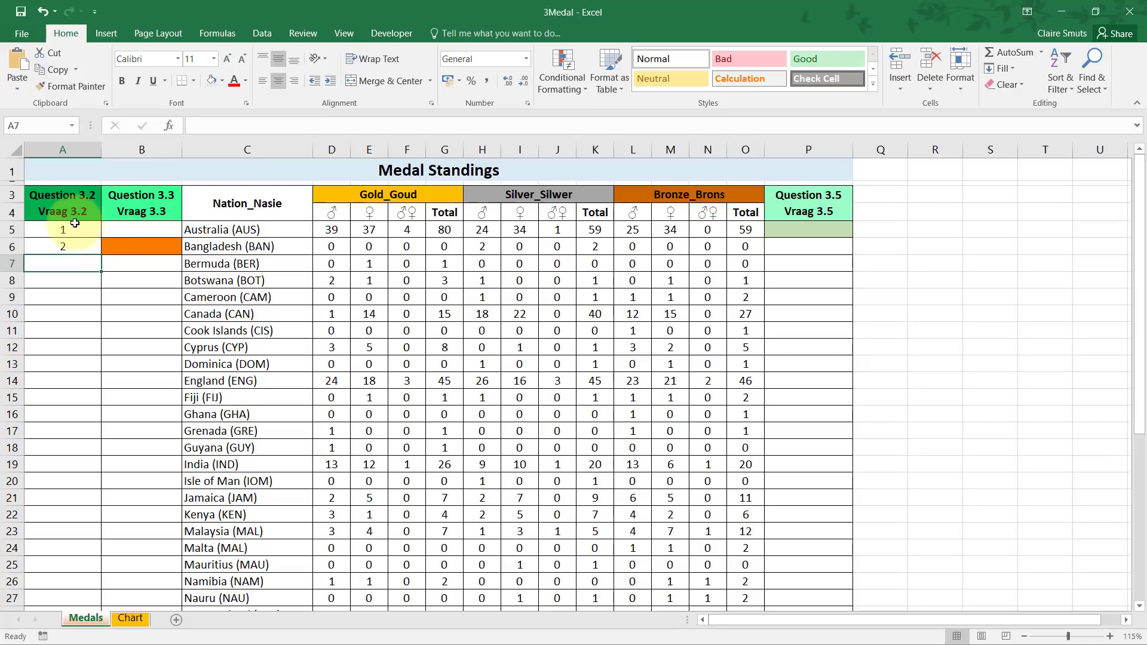
Extend the rank series from A5:A6 down through cell A43 with AutoFill.
left_click_drag(74, 226, 75, 249)
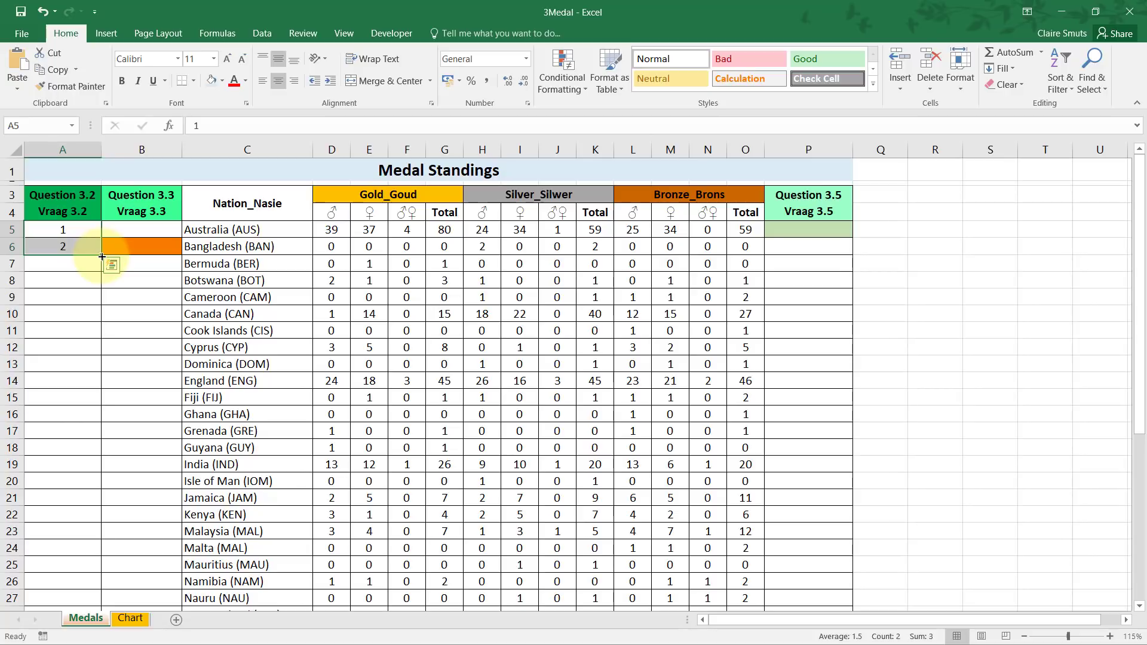
left_click_drag(101, 257, 103, 585)
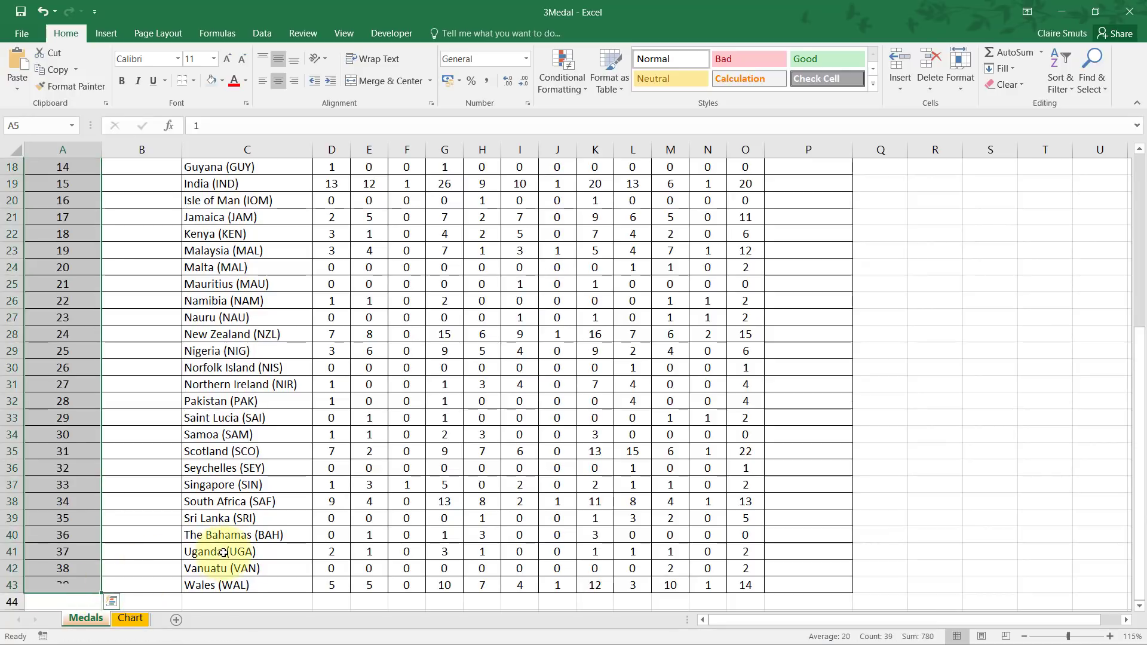
scroll(223, 553, "up", 6)
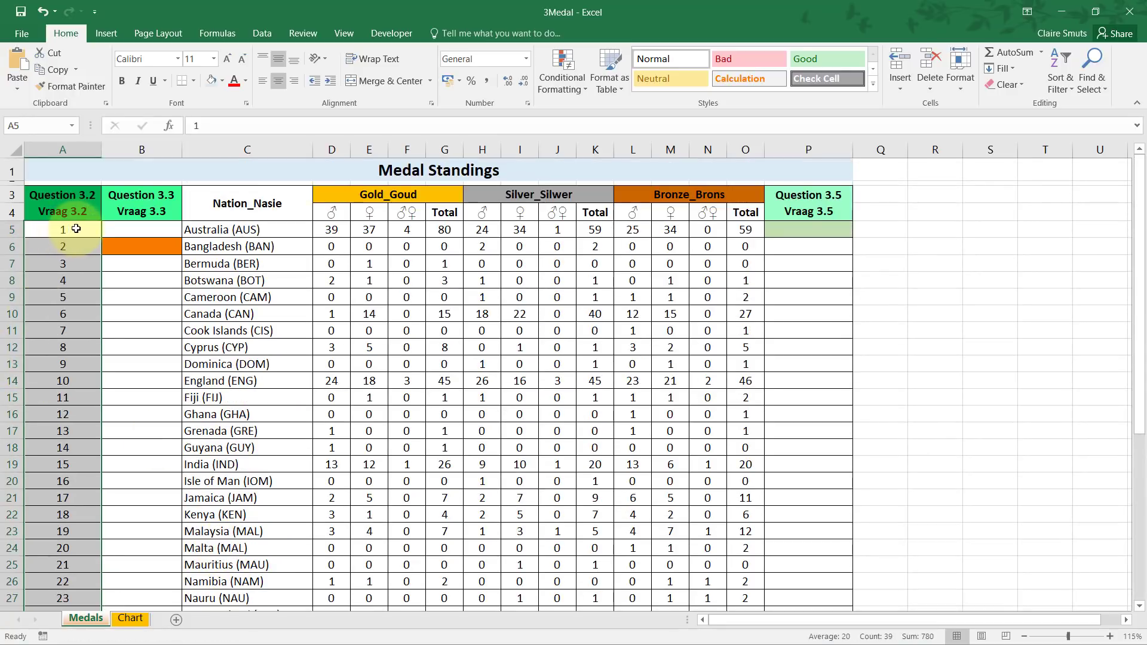
left_click_drag(76, 229, 84, 247)
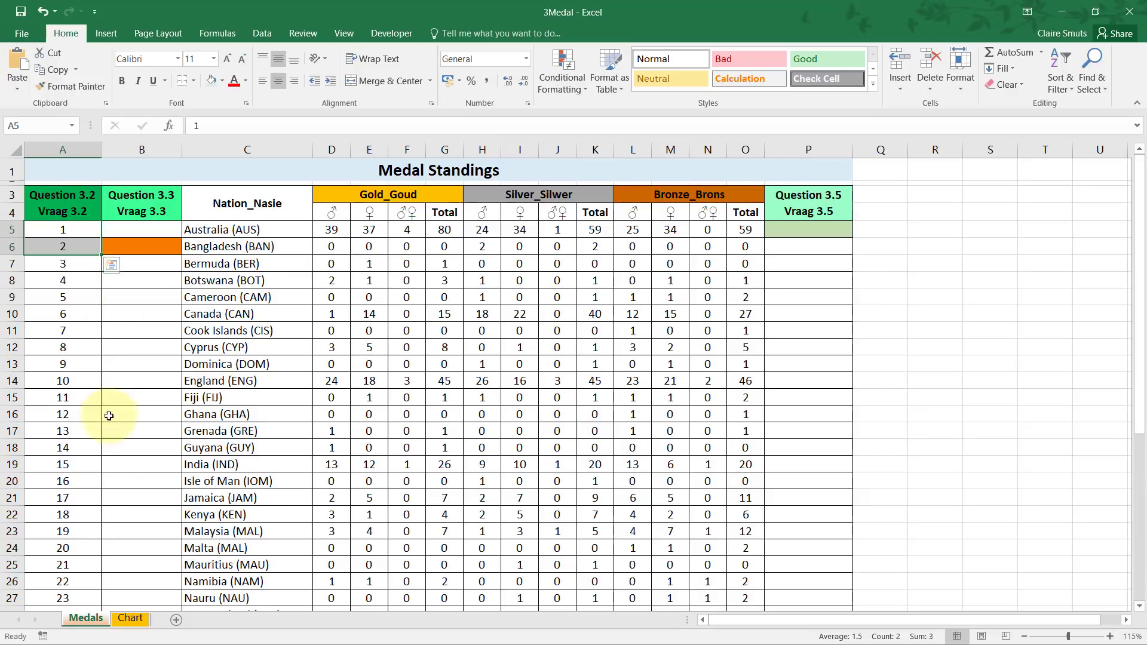
left_click(116, 311)
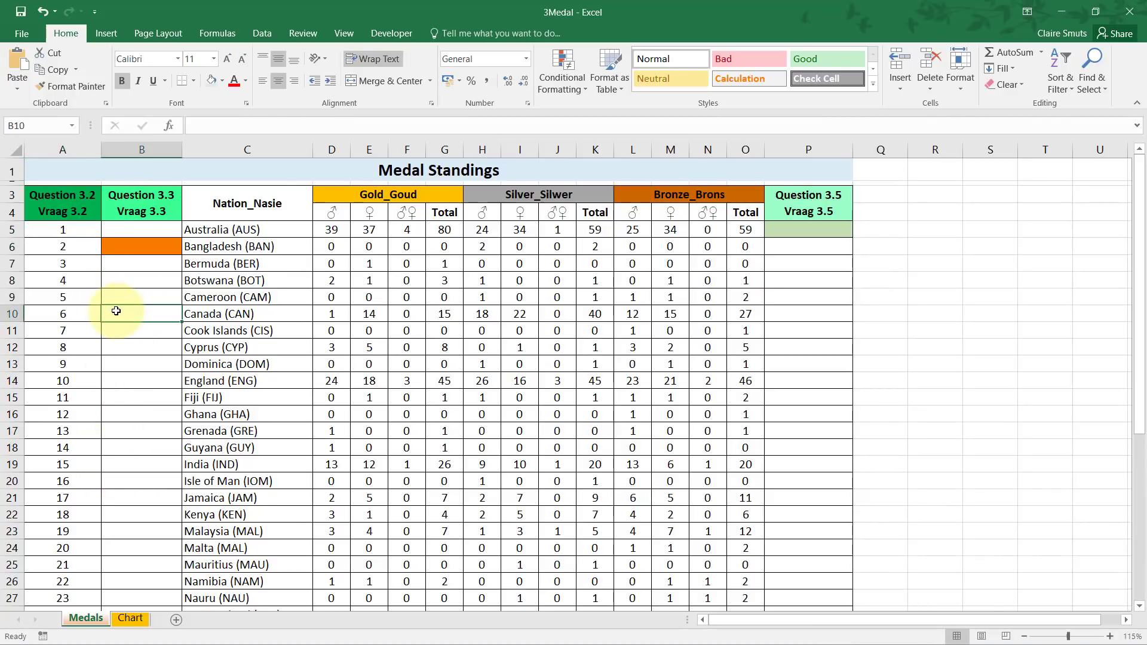
Read question 3.3 in the PDF, and examine the country abbreviations in column C, the gold totals in column G and cell B6 in the workbook.
key("alt+Tab")
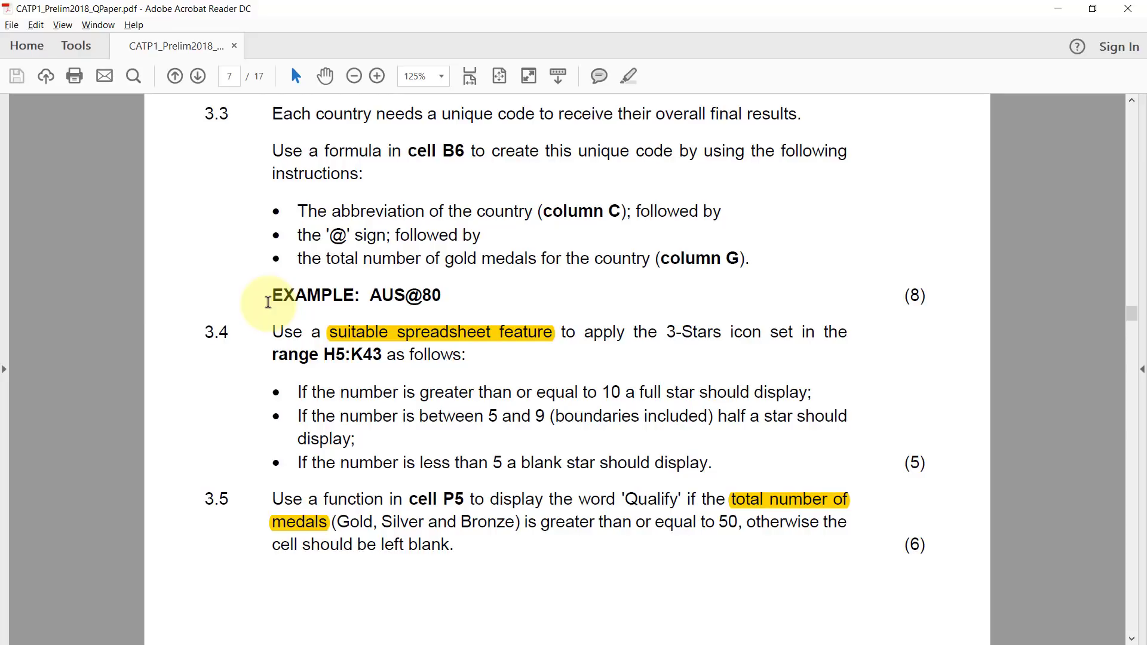
key("alt+Tab")
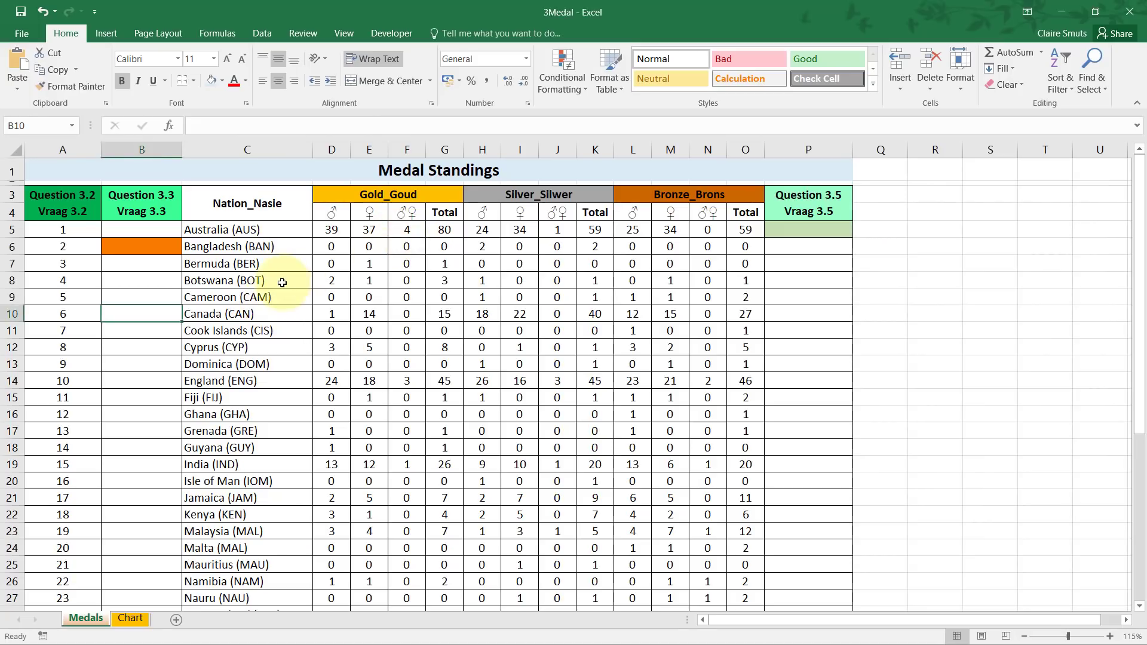
left_click(281, 281)
left_click(297, 229)
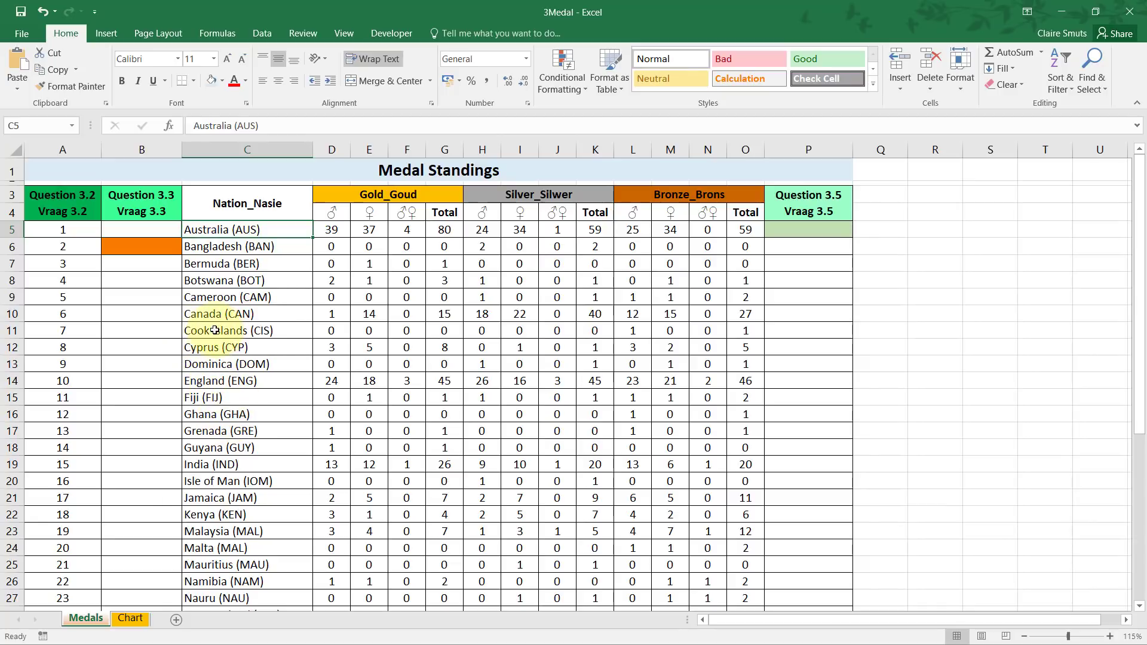
left_click(274, 331)
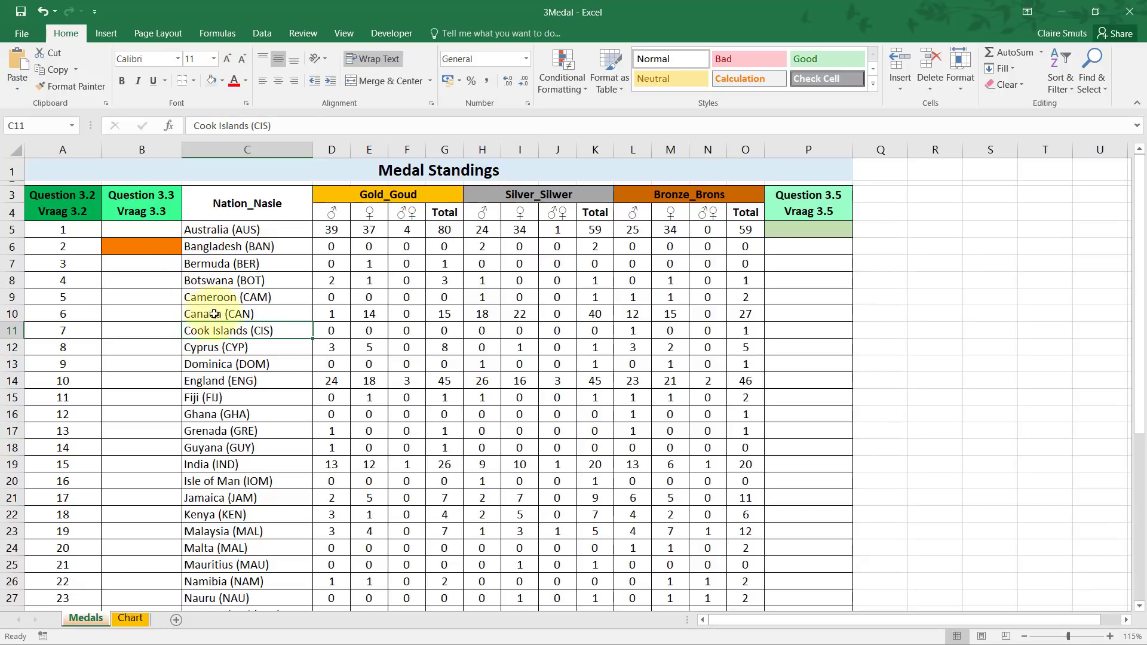
left_click(224, 231)
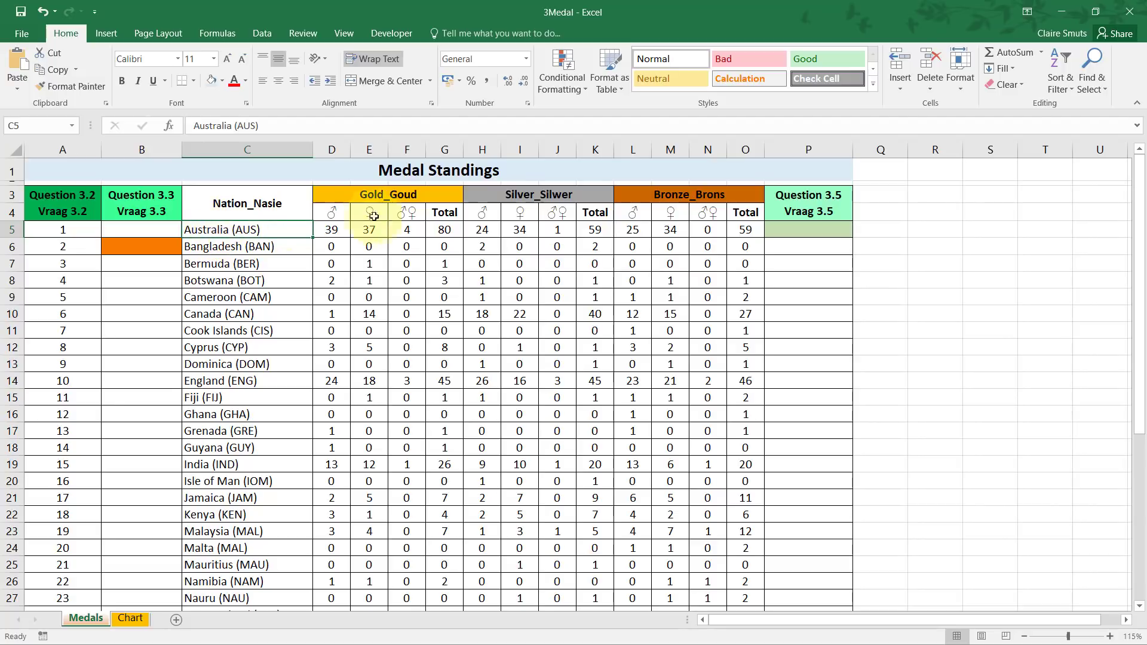
left_click(447, 148)
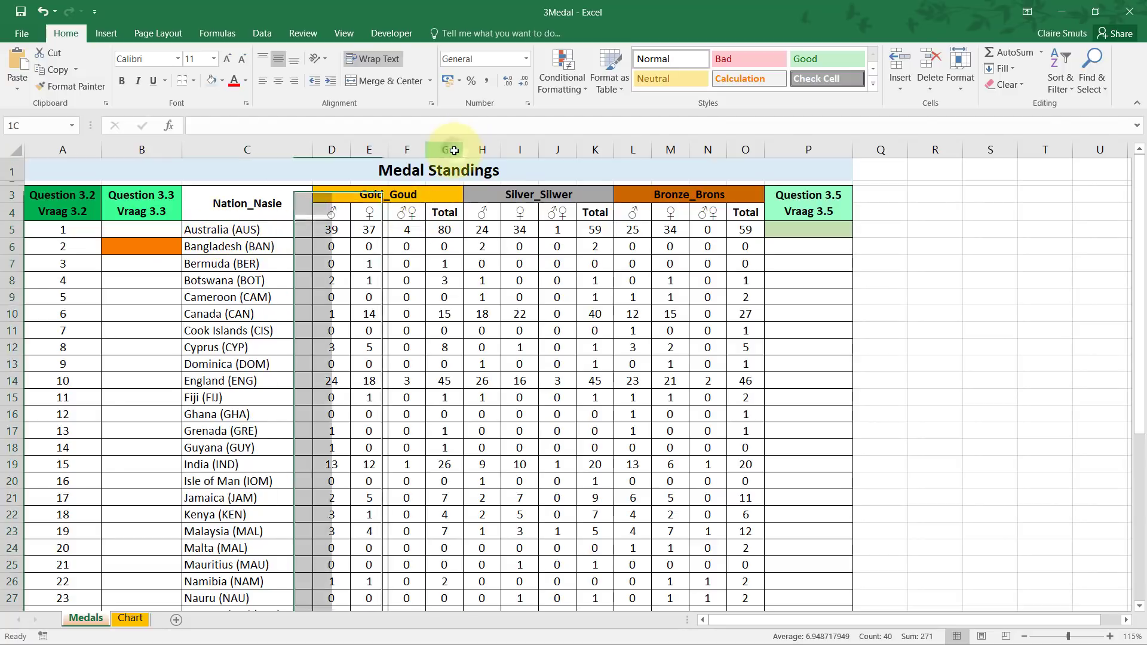
left_click(440, 244)
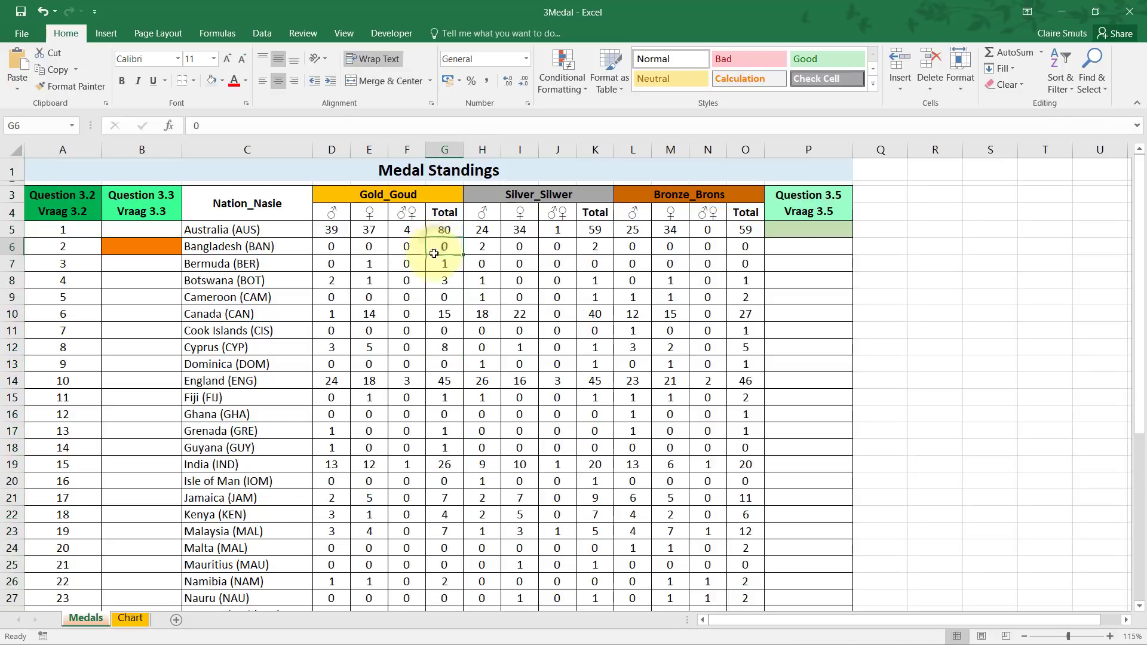
left_click(187, 246)
left_click(164, 249)
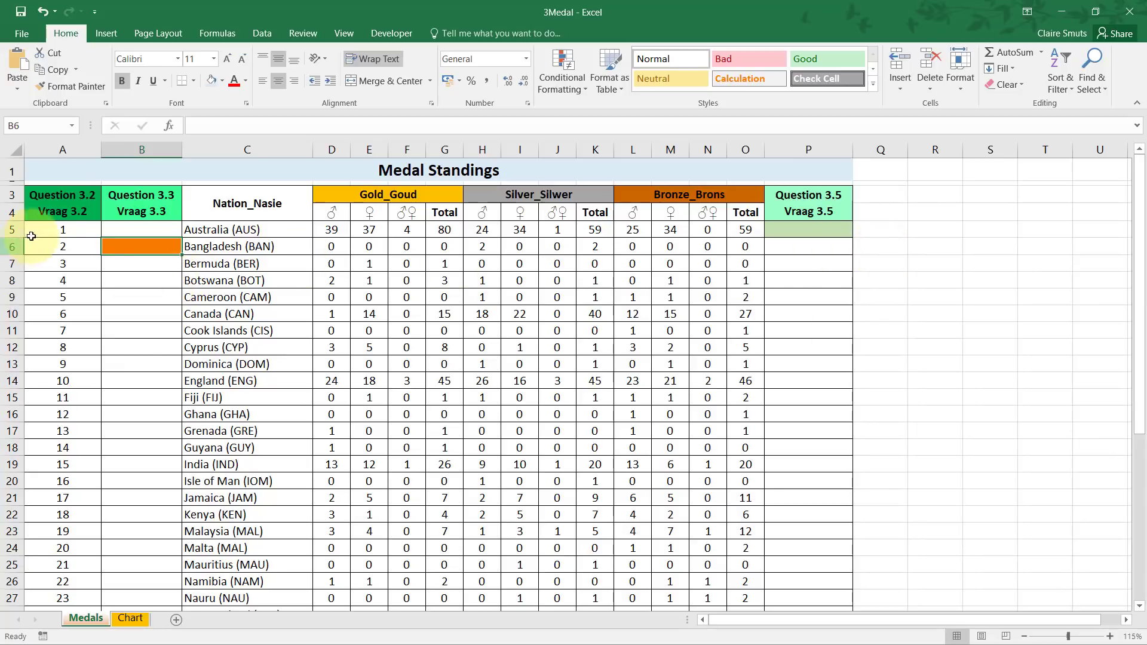
key("Up")
left_click_drag(63, 230, 812, 229)
left_click(904, 245)
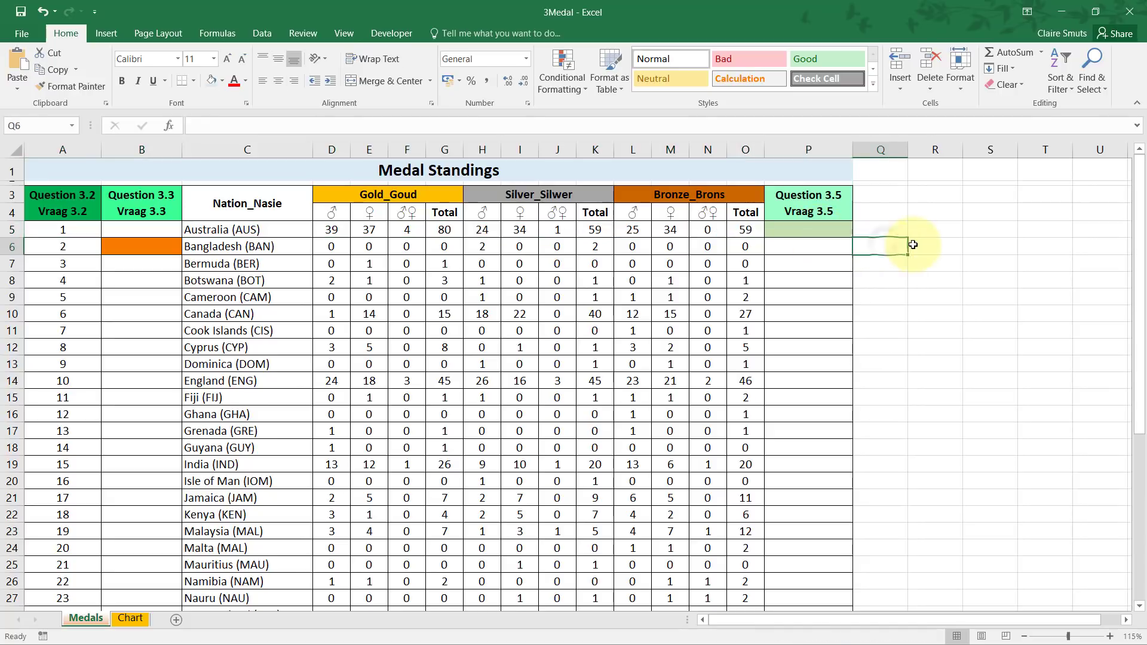
left_click(991, 246)
left_click(1037, 244)
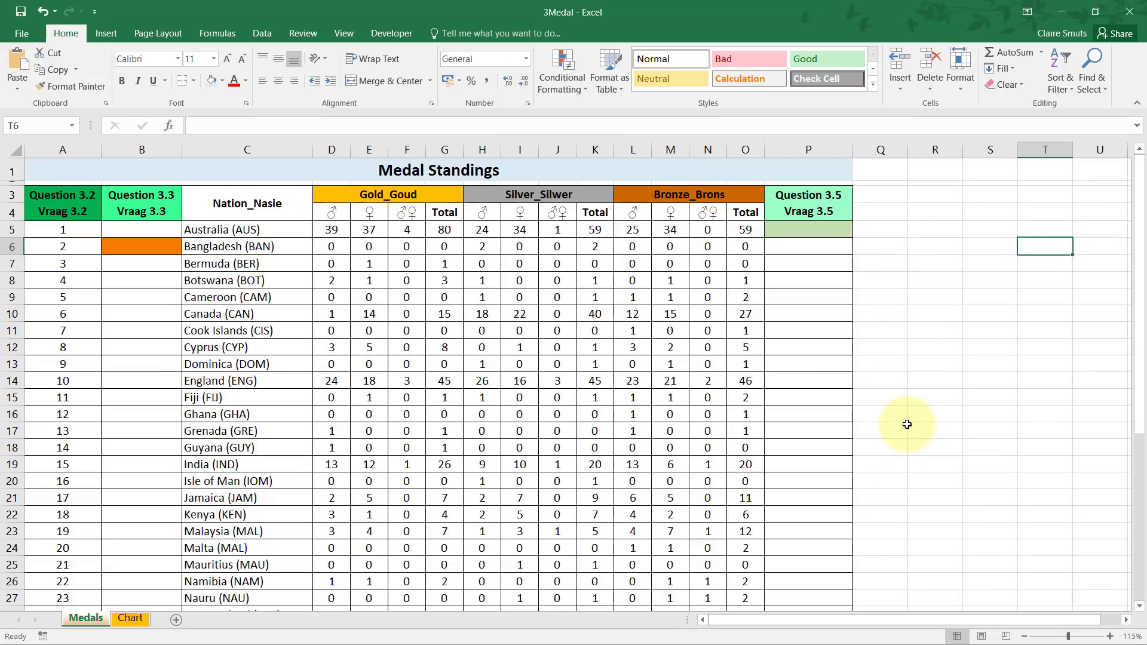
left_click(882, 251)
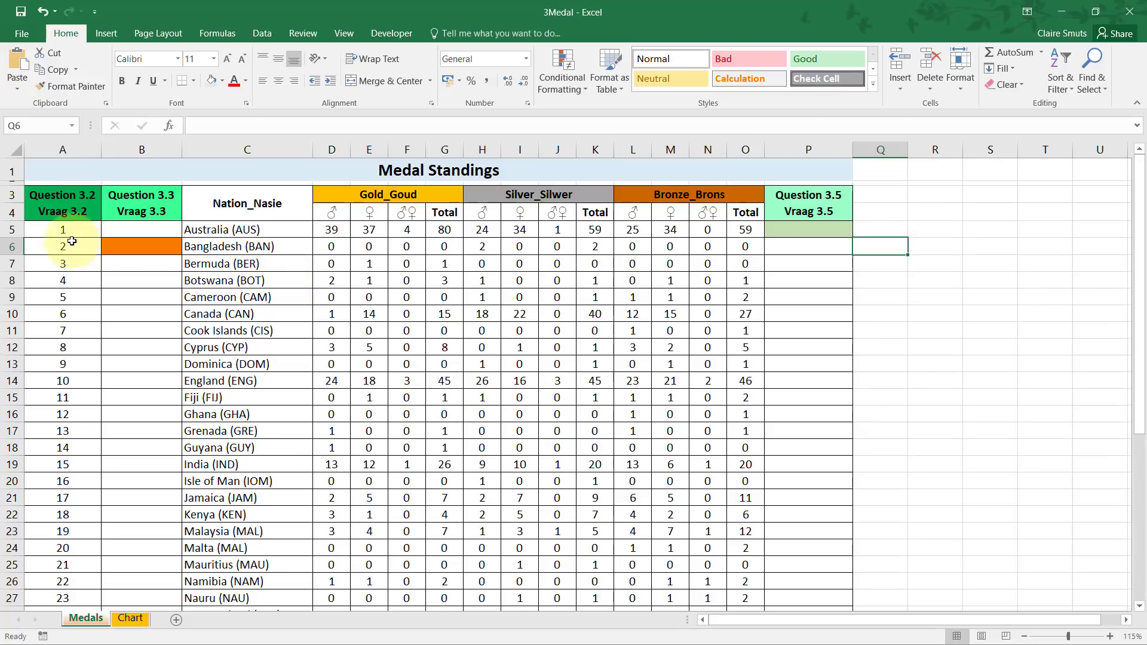
Enter the helper formula =FIND("(",C6) in cell Q6 to locate the opening bracket in the nation name.
left_click(12, 246)
left_click(123, 242)
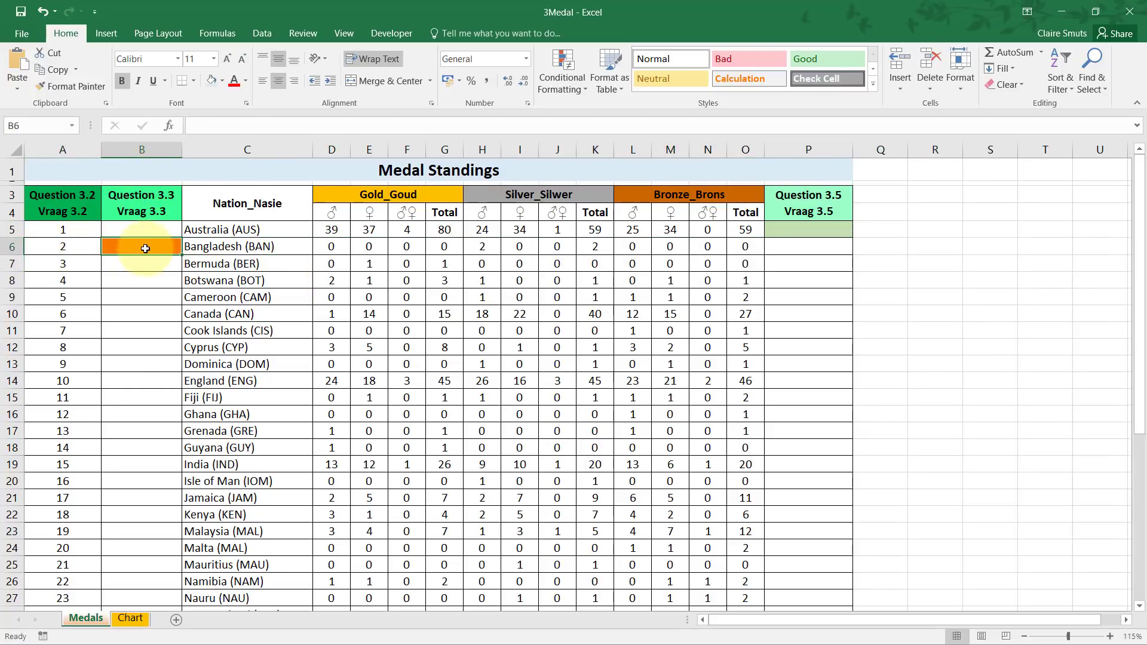
left_click(893, 245)
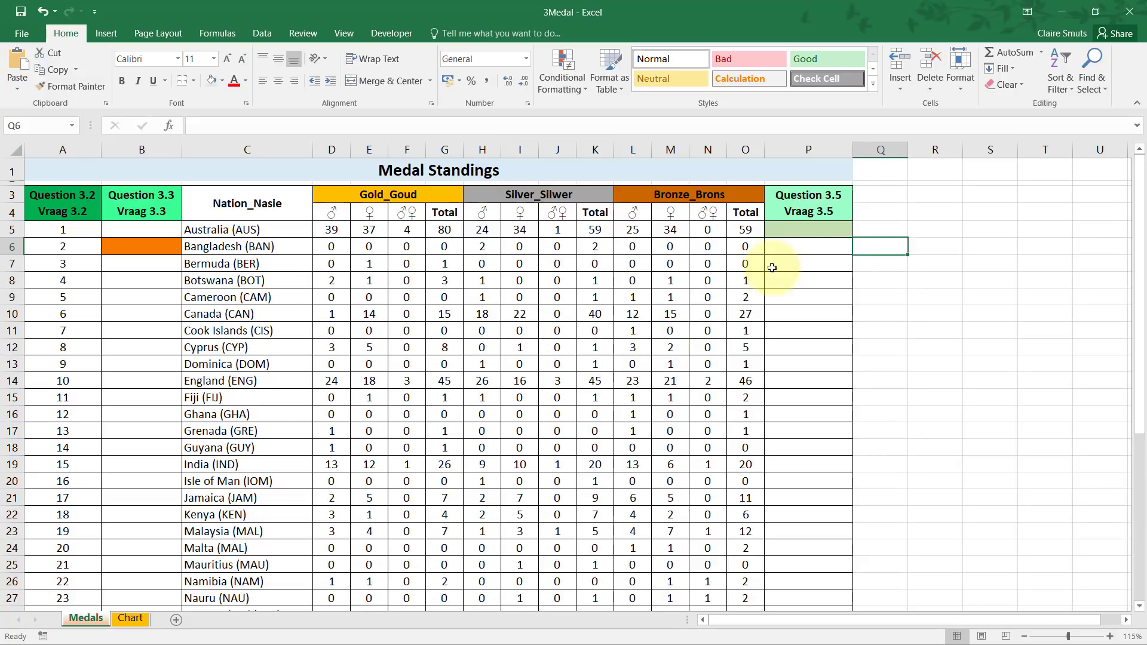
type("=")
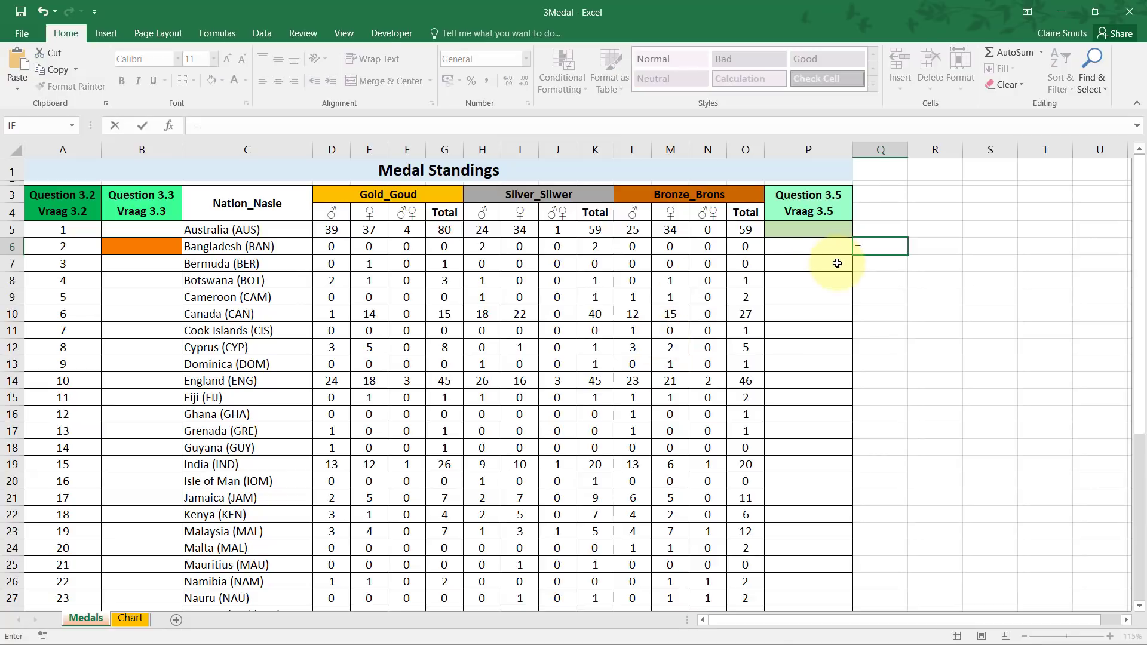
type("find")
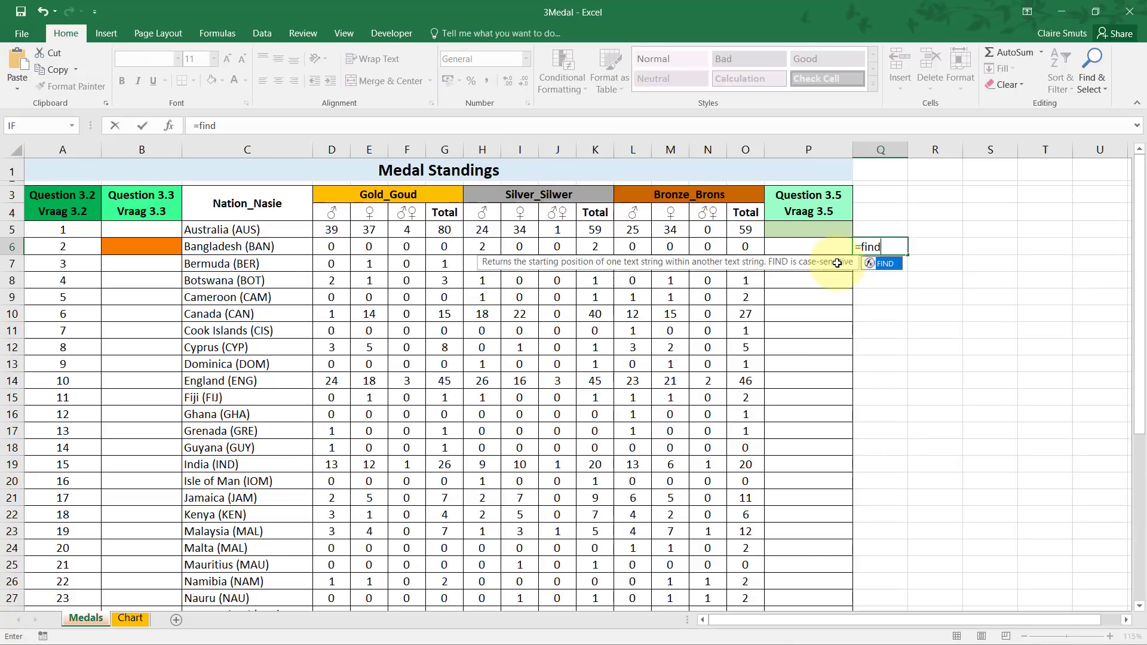
key("Tab")
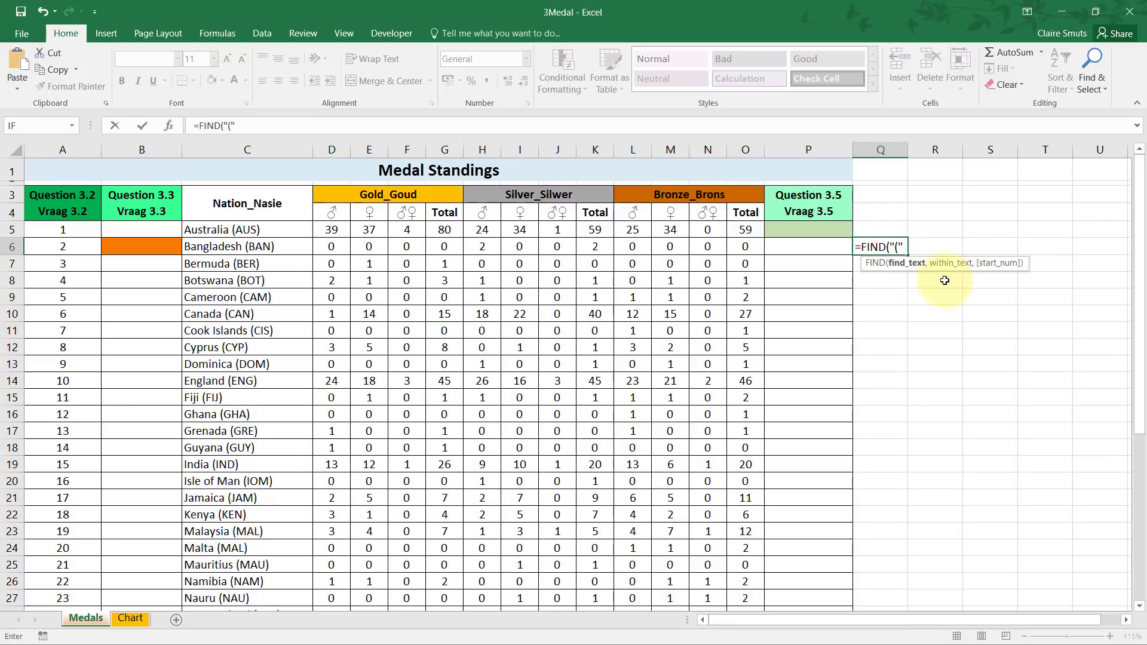
type(",")
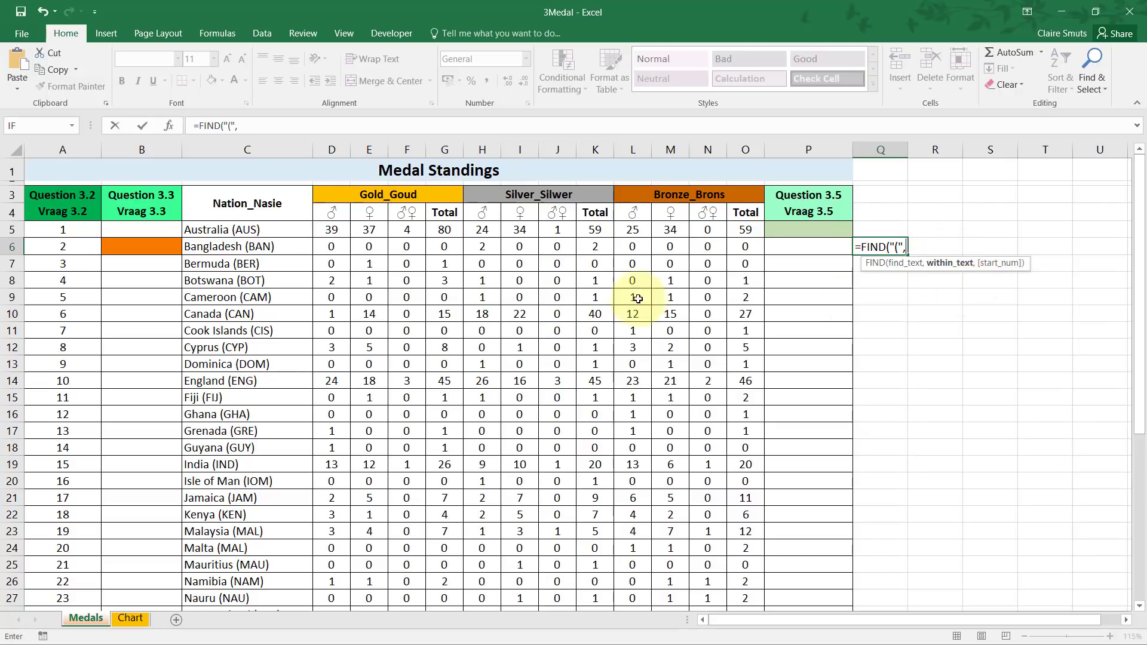
left_click(256, 247)
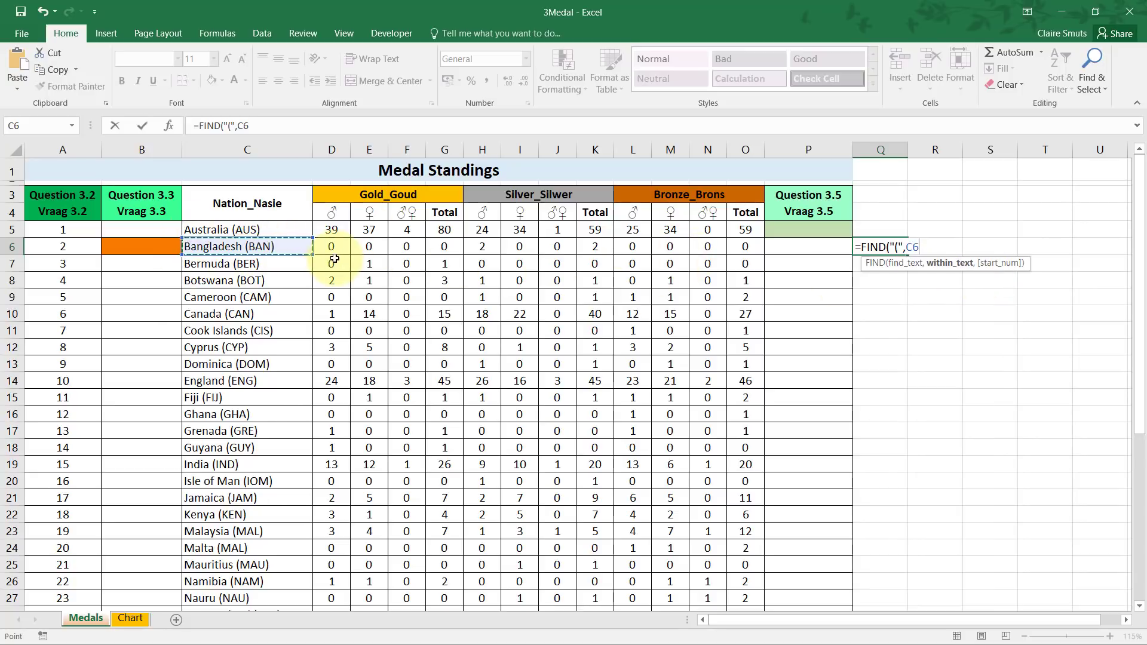
type(")")
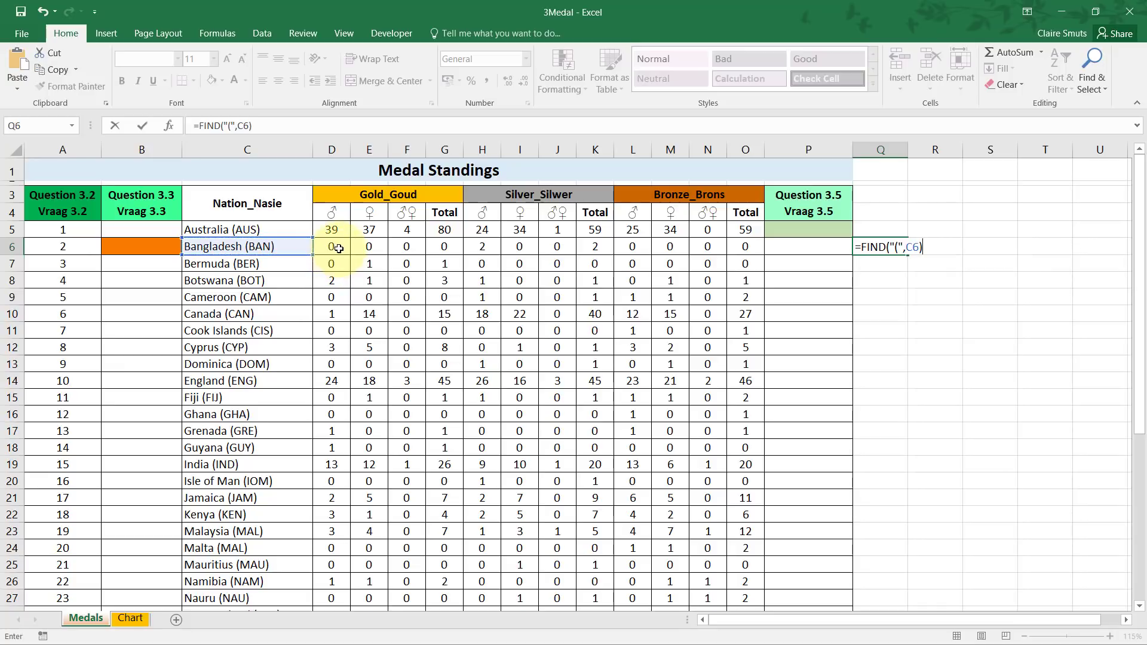
key("Return")
left_click(893, 249)
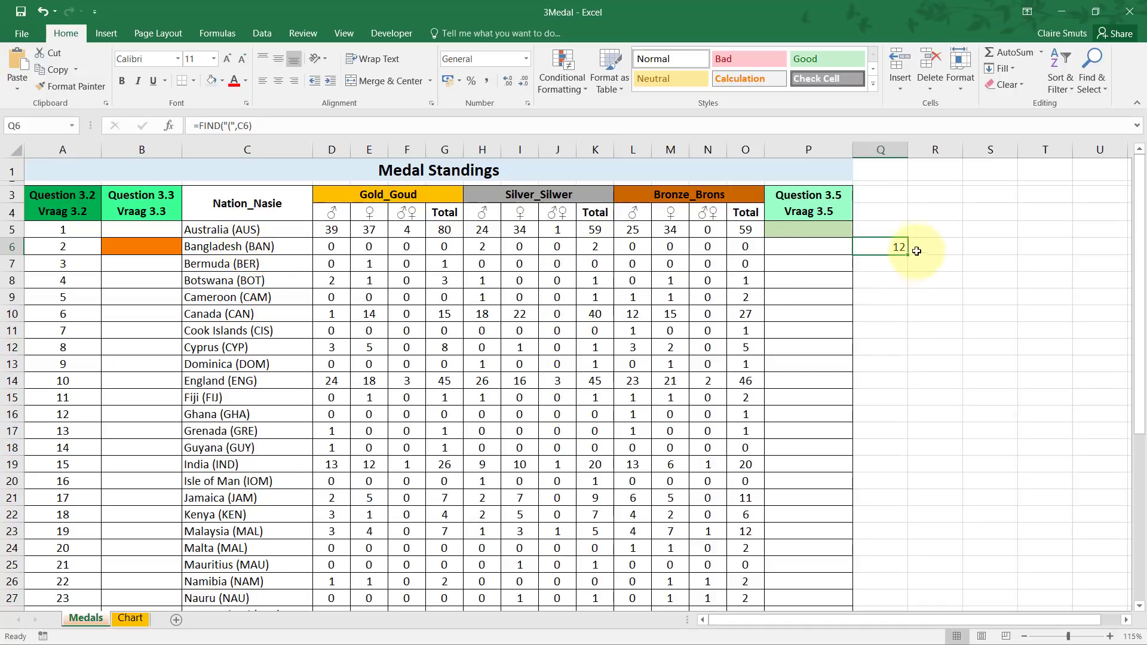
Start a MID formula in helper cell R6 with C6 as its text argument.
left_click(942, 242)
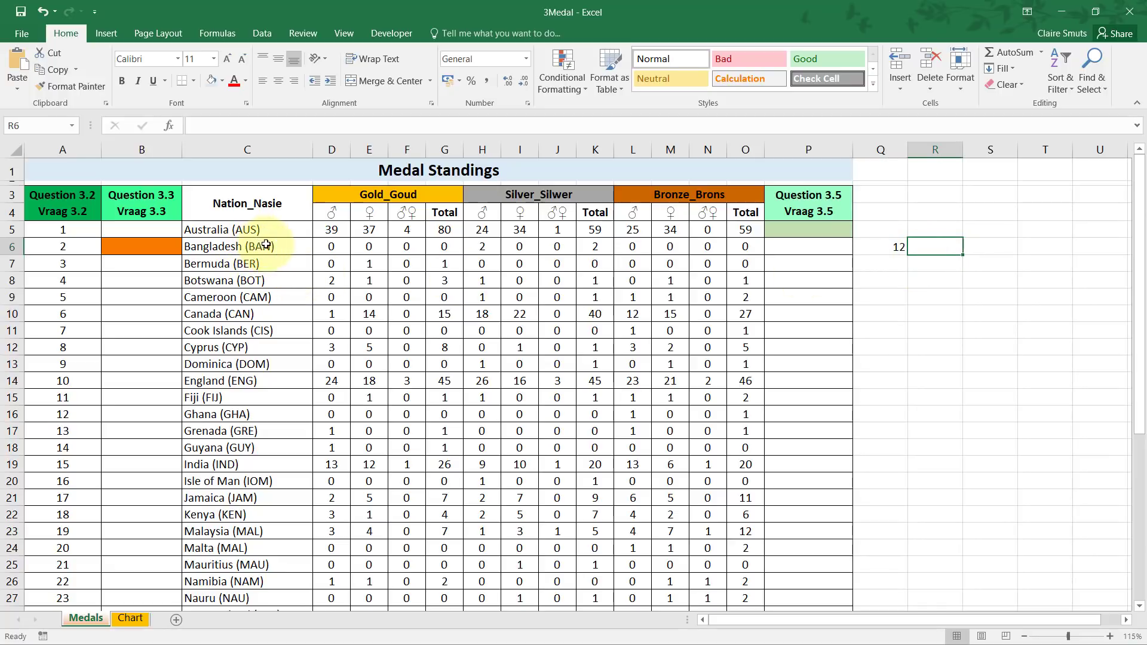
left_click(879, 246)
left_click(931, 248)
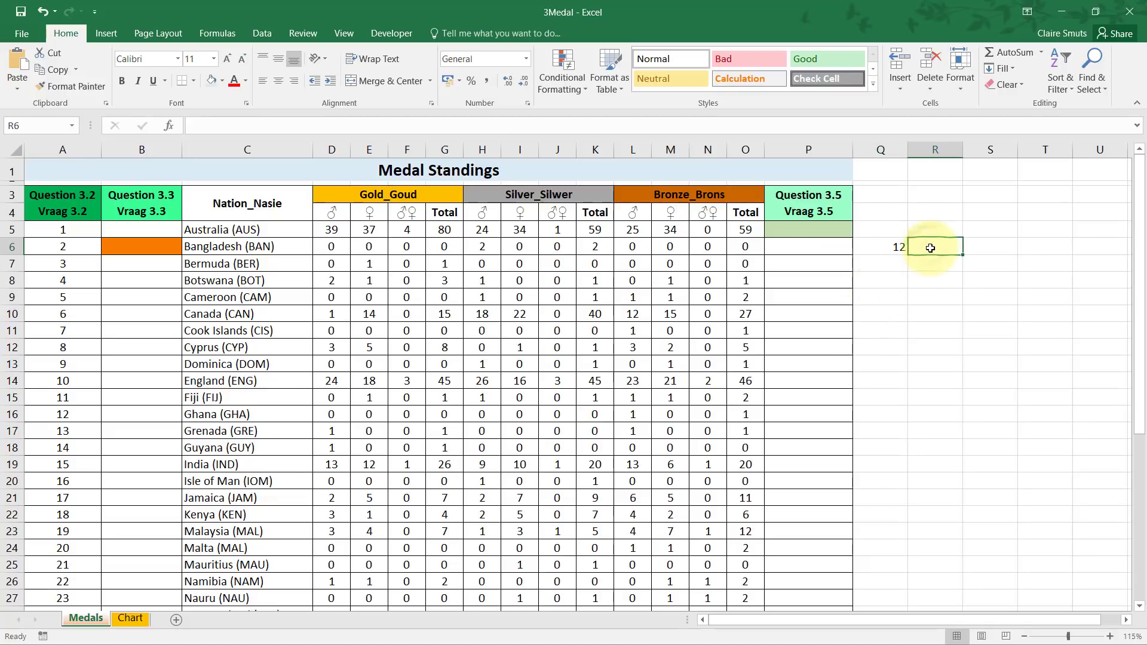
type("=mid")
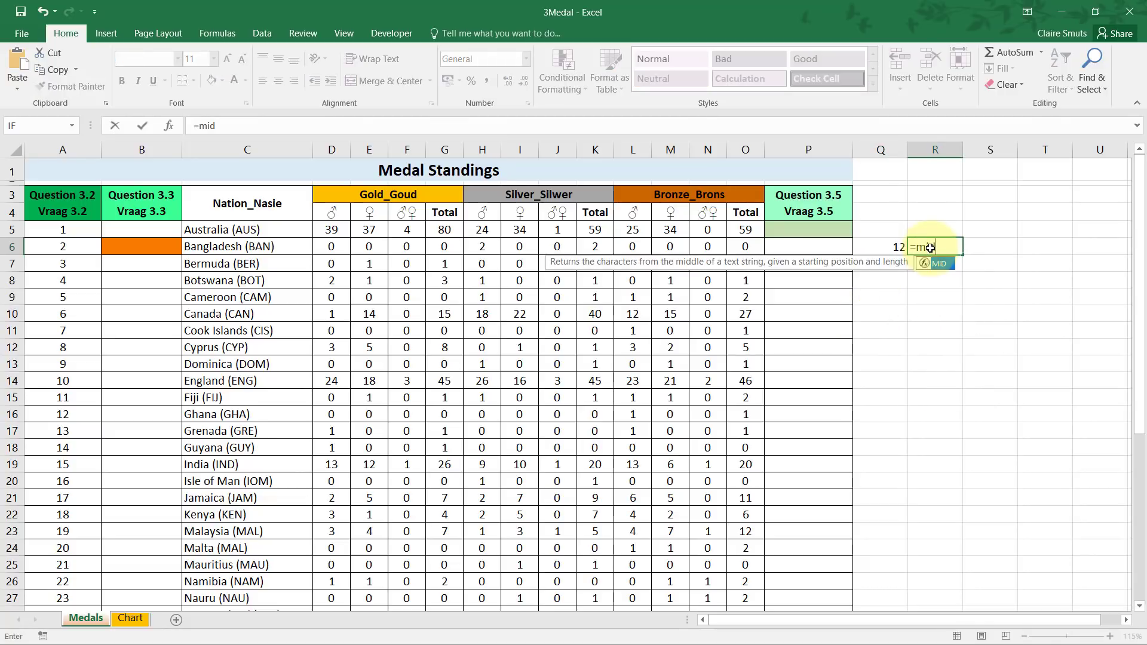
key("Tab")
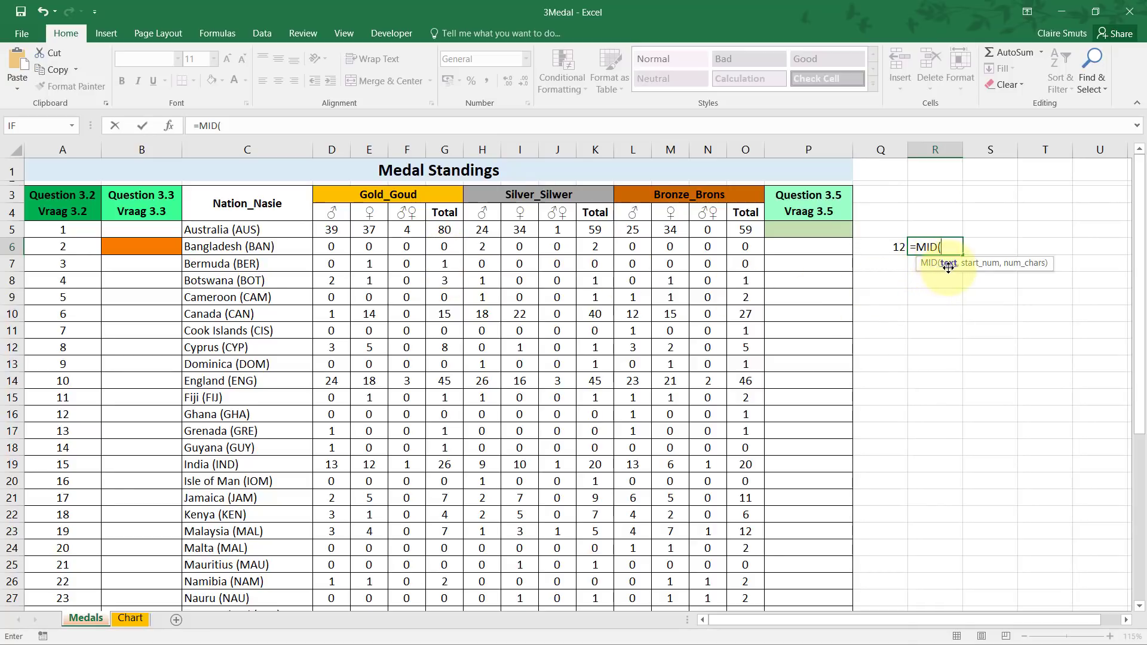
left_click(249, 246)
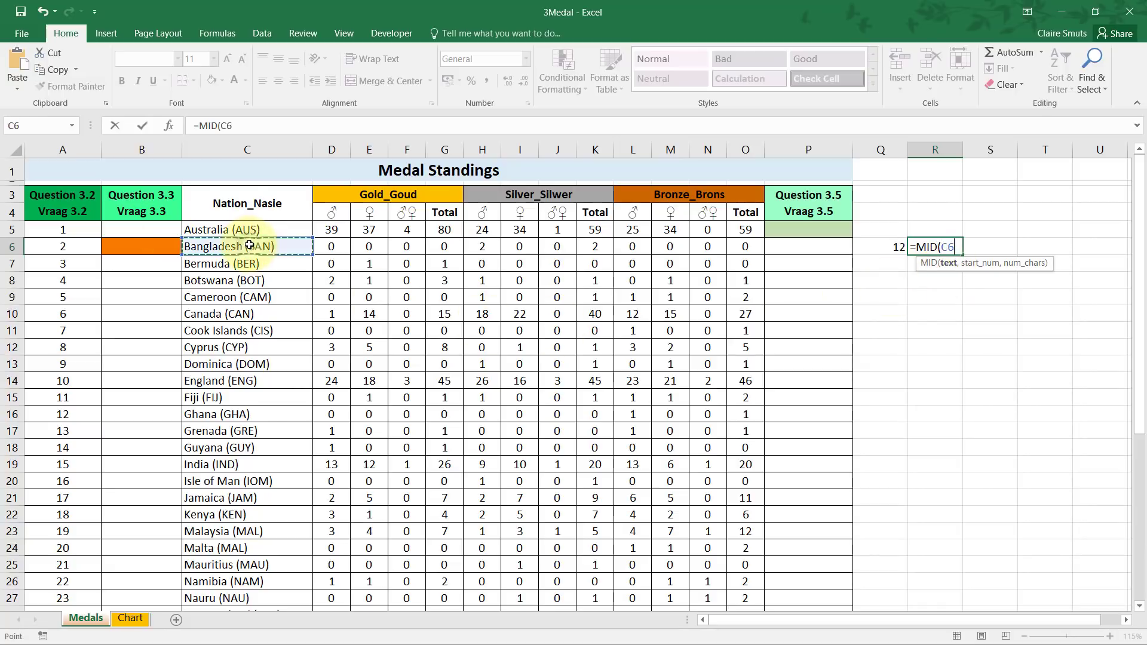
type(",")
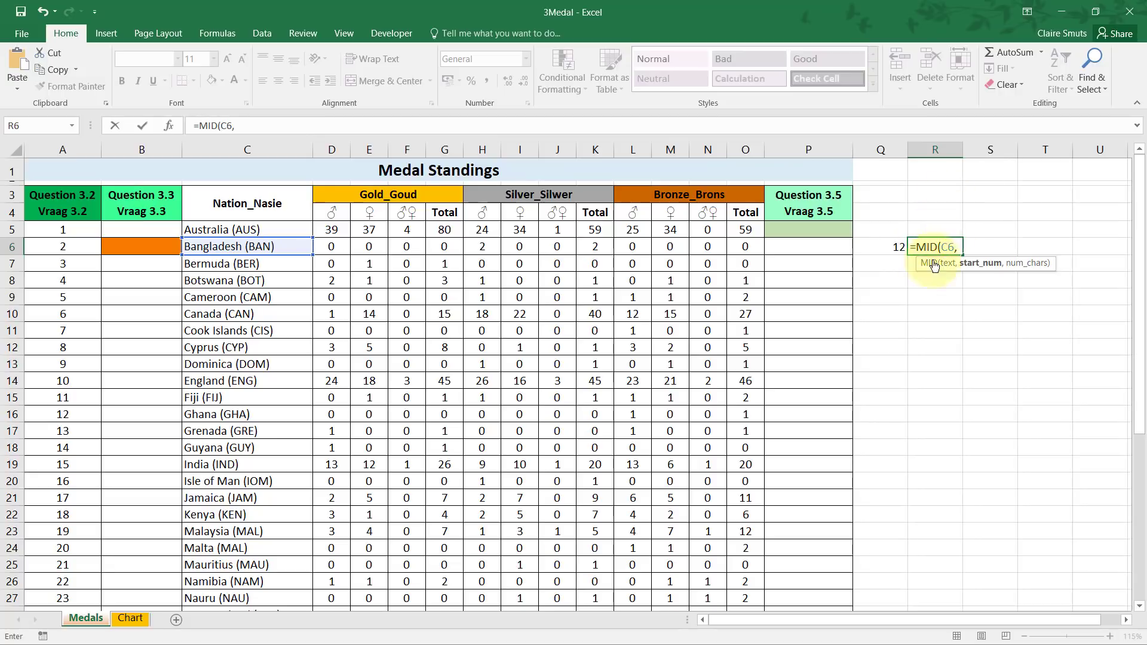
Open the function arguments for the MID formula in R6 and set Start_num to Q6+1.
left_click(171, 131)
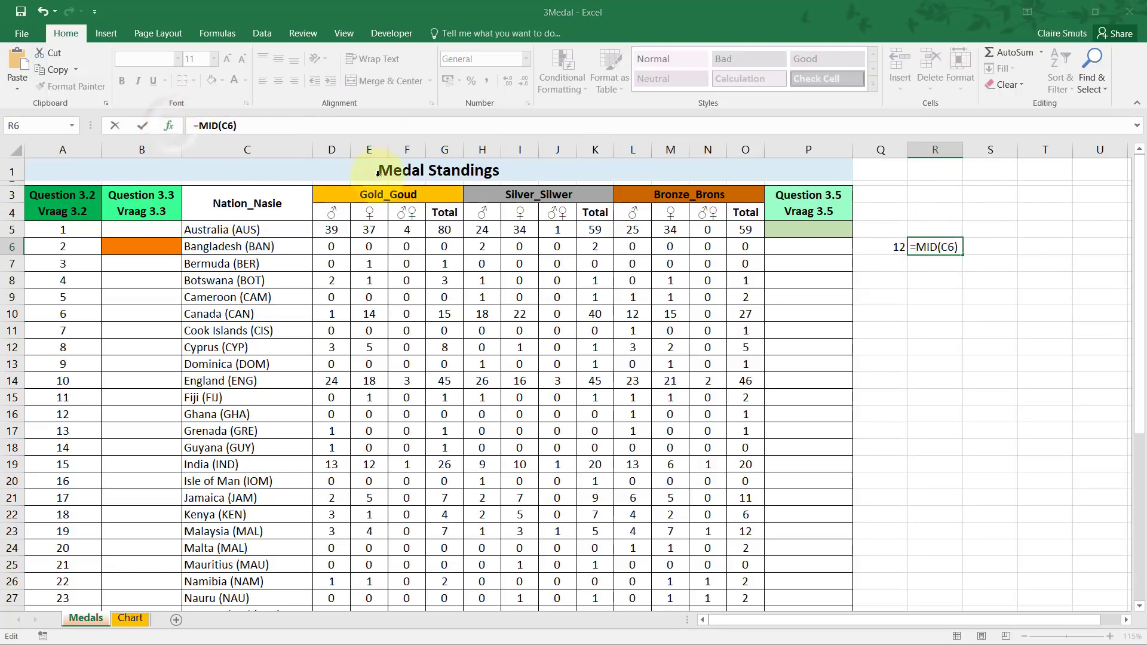
left_click_drag(706, 299, 579, 278)
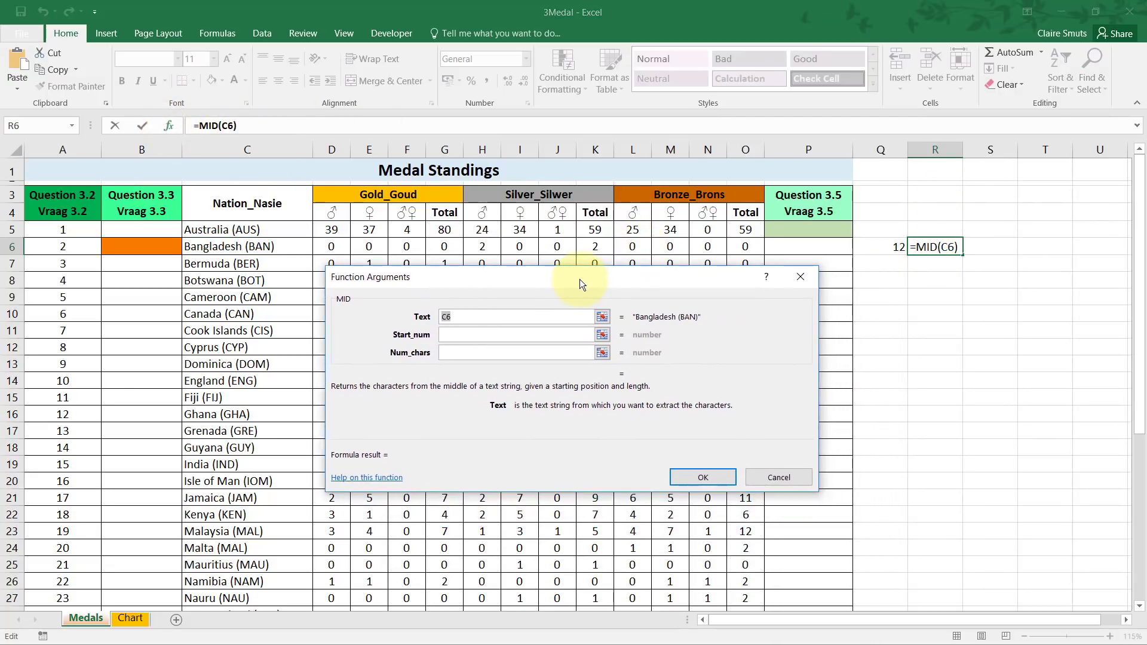
left_click(465, 319)
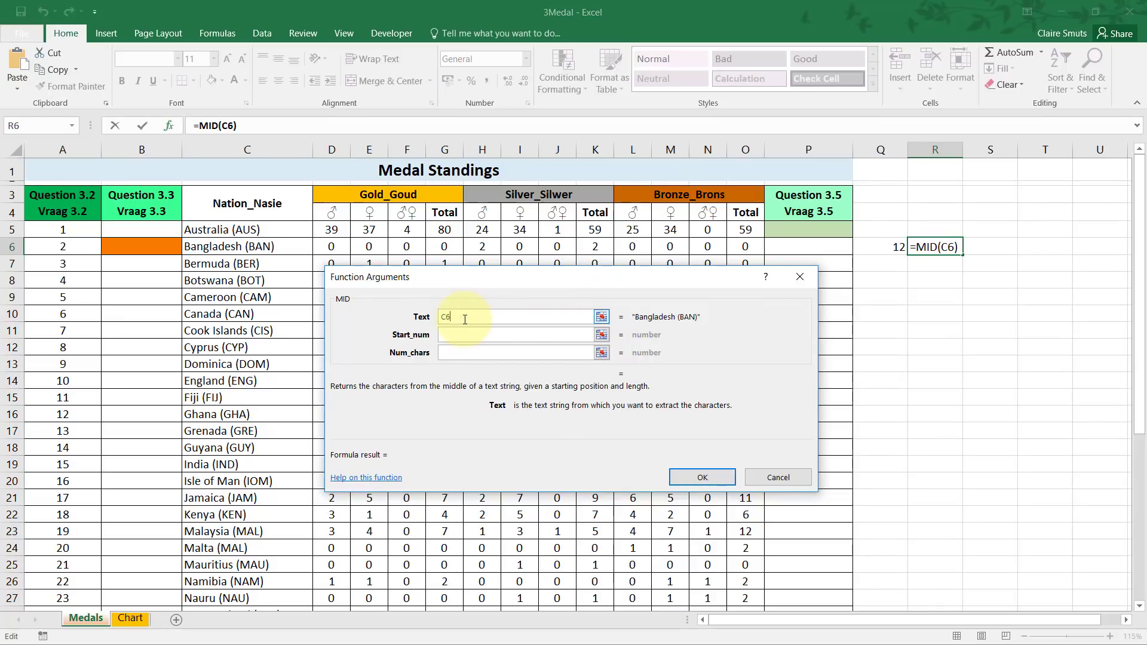
left_click(467, 354)
left_click(494, 335)
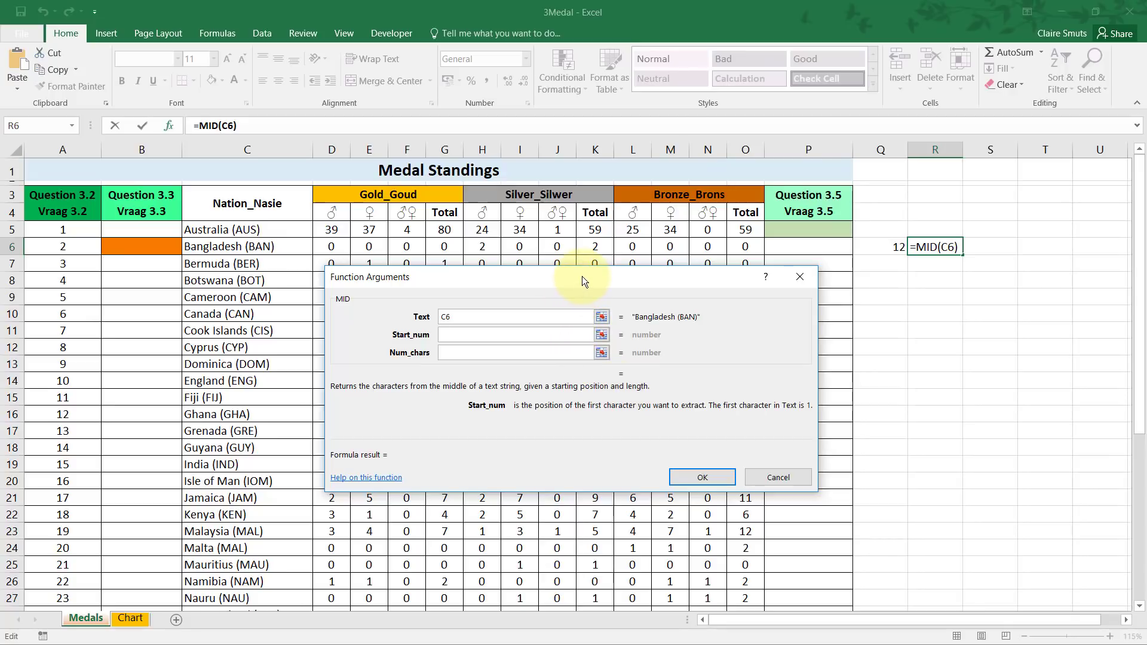
left_click(884, 248)
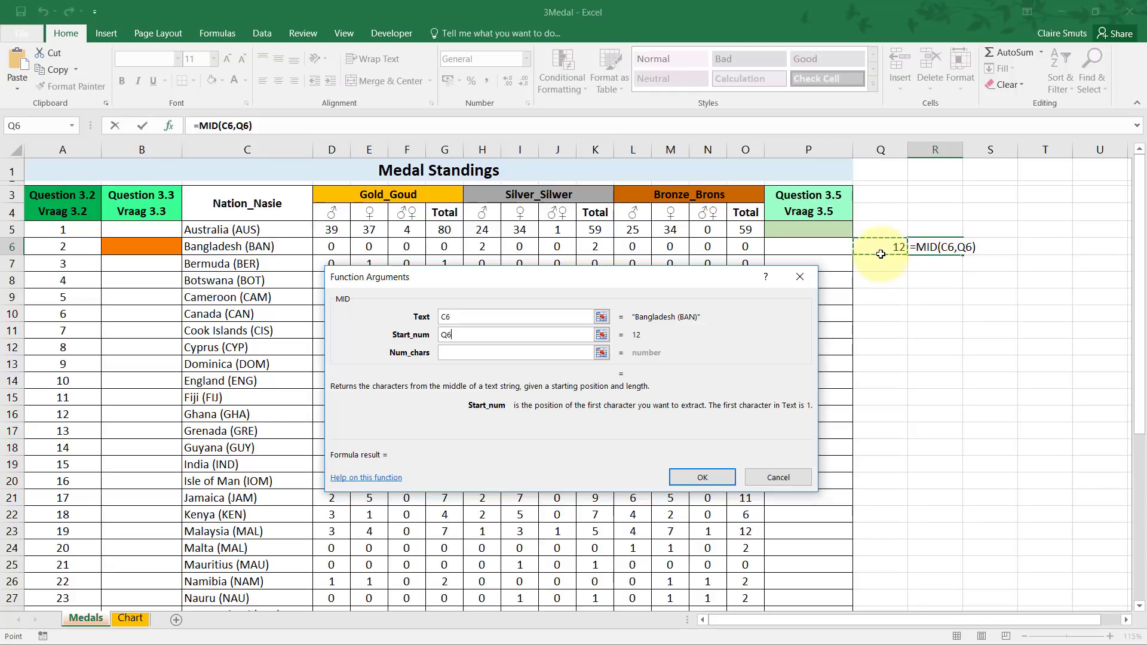
type("+1")
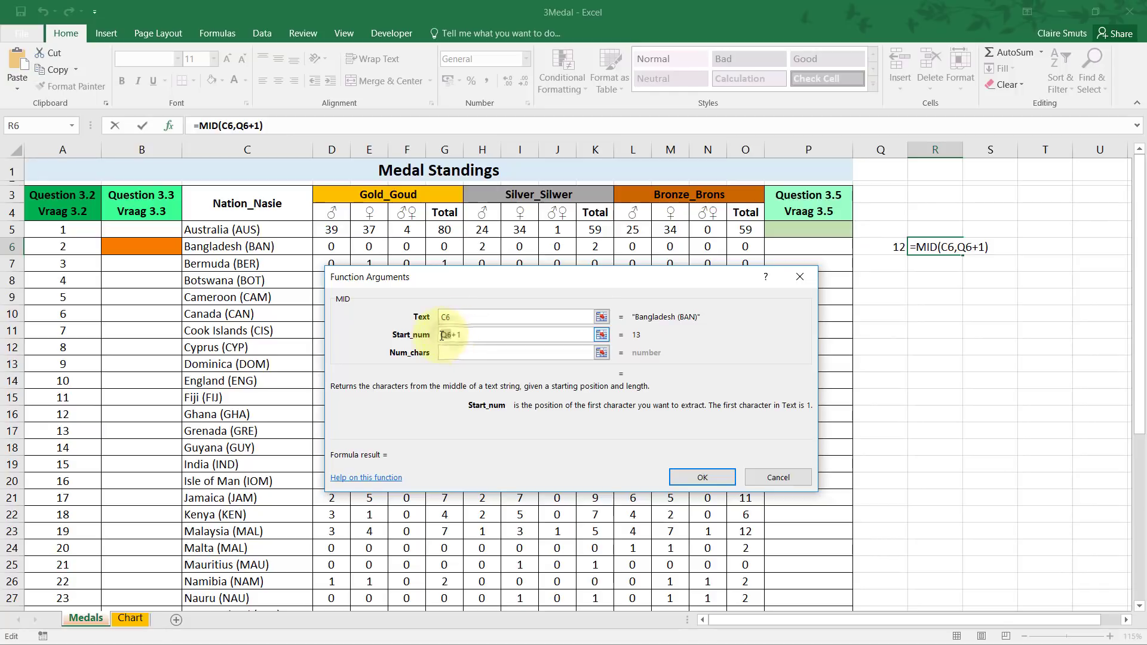
left_click(478, 334)
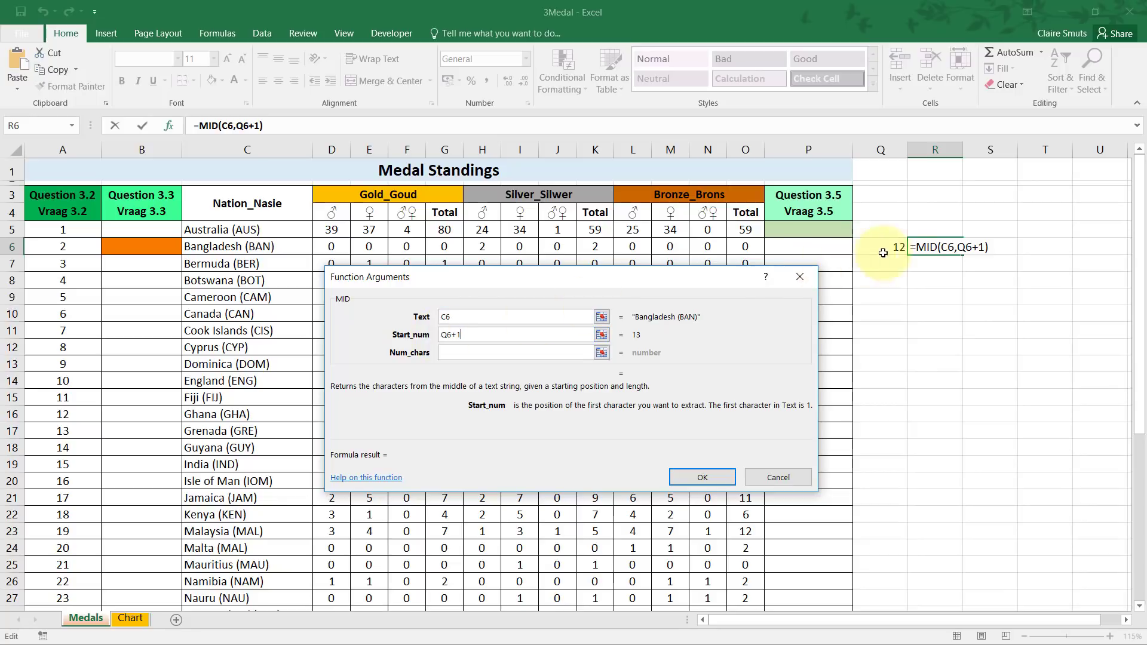
Set Num_chars to 3, try Start_num without the +1, restore it to Q6+1, and apply the MID formula to R6.
left_click(469, 355)
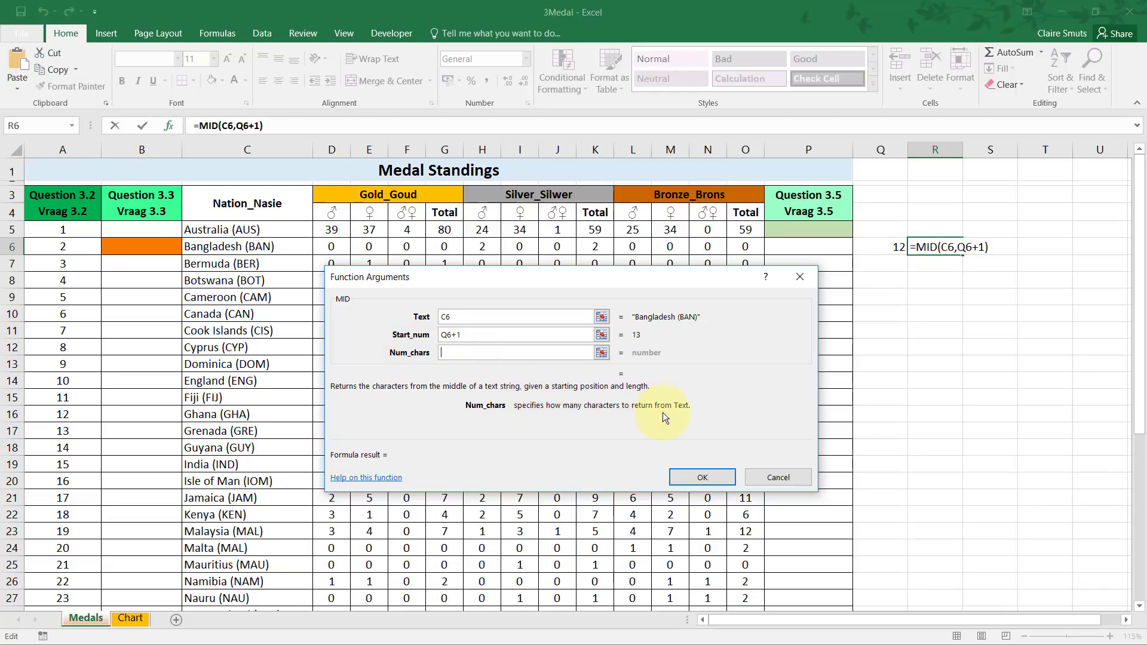
left_click(499, 349)
type("3")
left_click(518, 336)
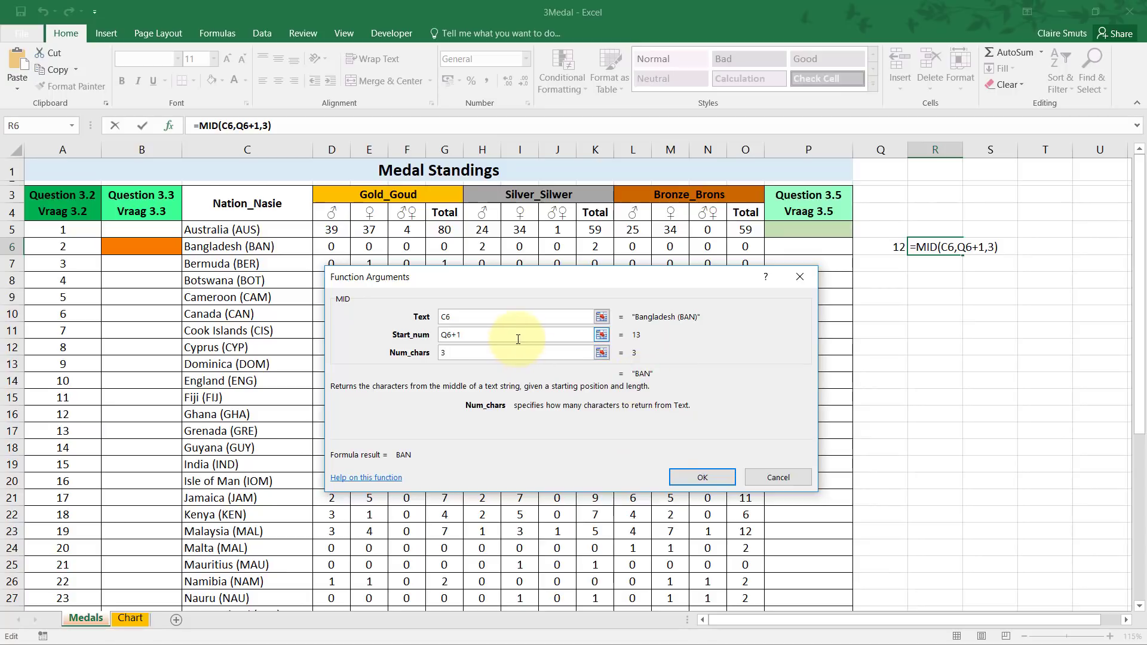
key("BackSpace")
key("BackSpace")
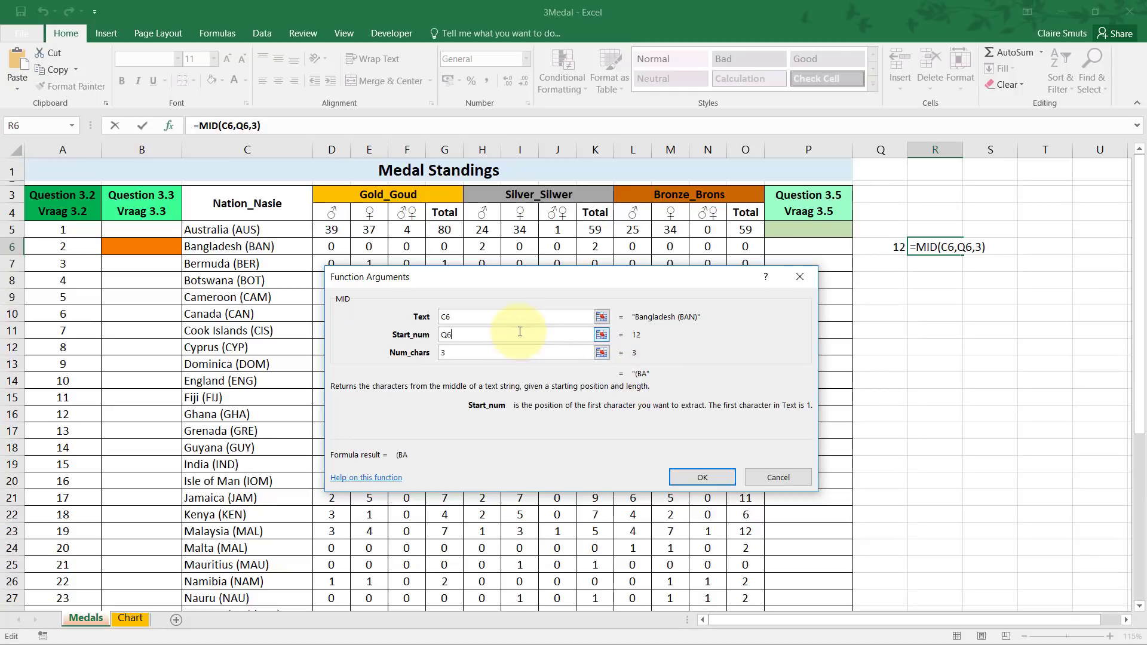
type("+1")
left_click(703, 479)
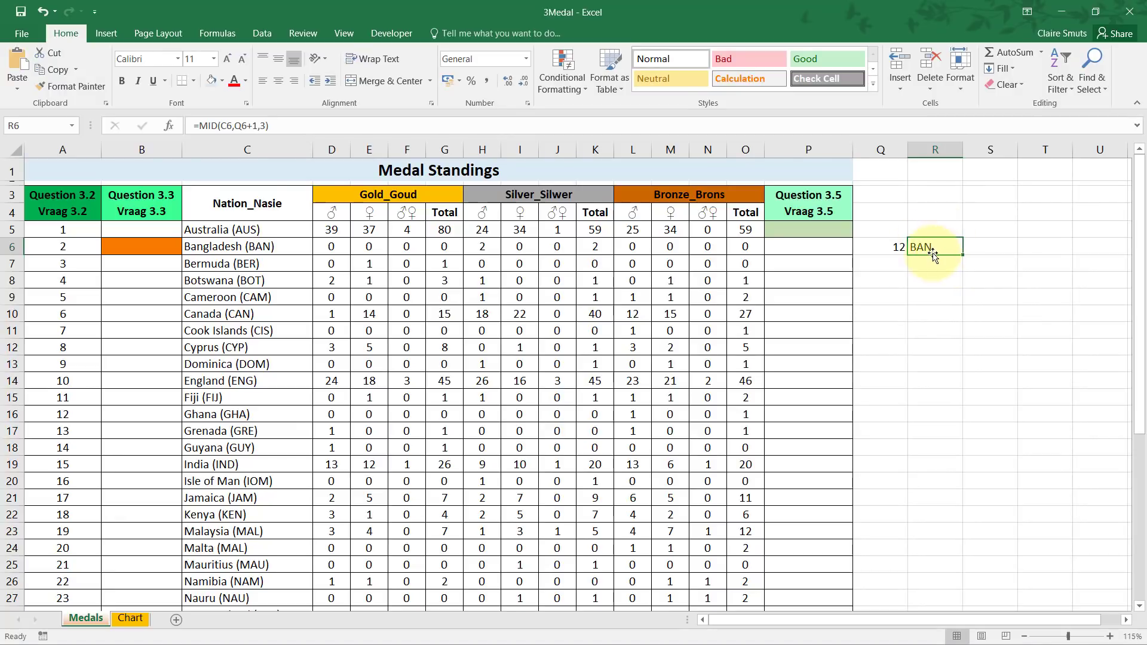
Enter the formula =R6&"@"&G6 in cell B6 to join the country abbreviation, an @ sign and the gold total.
left_click(151, 242)
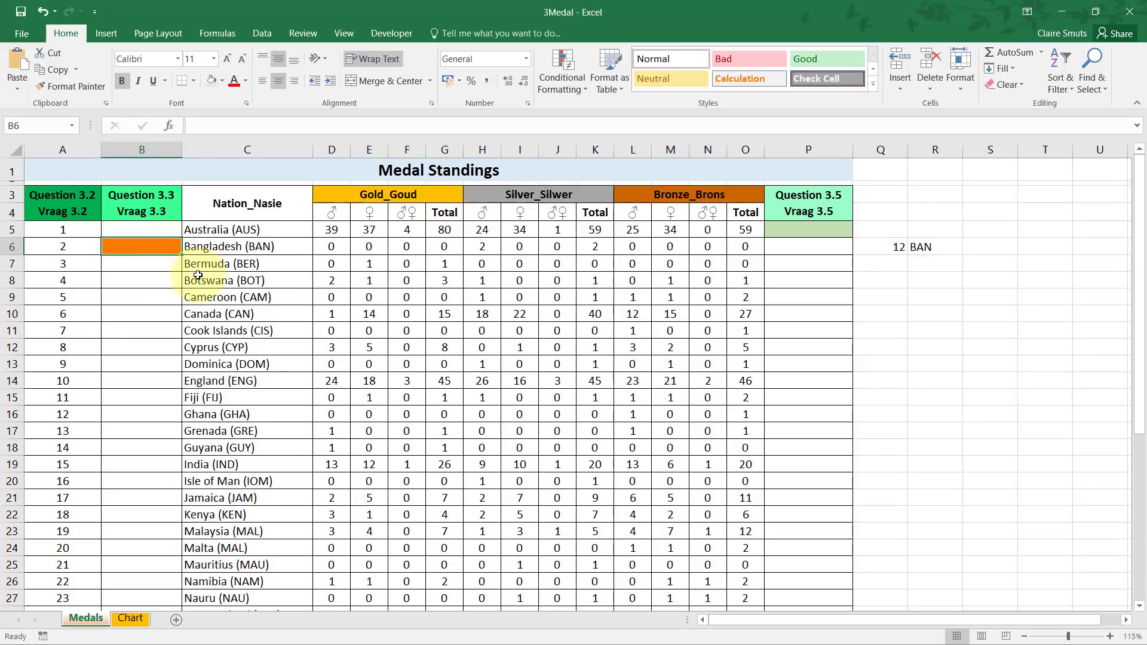
type("=")
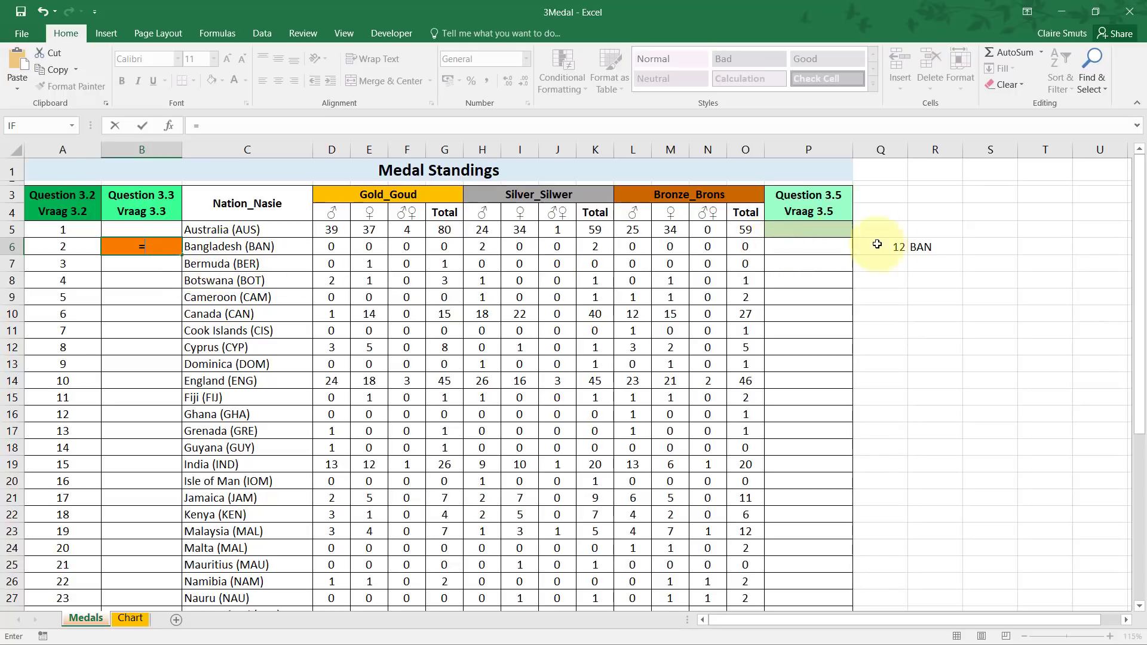
left_click(945, 247)
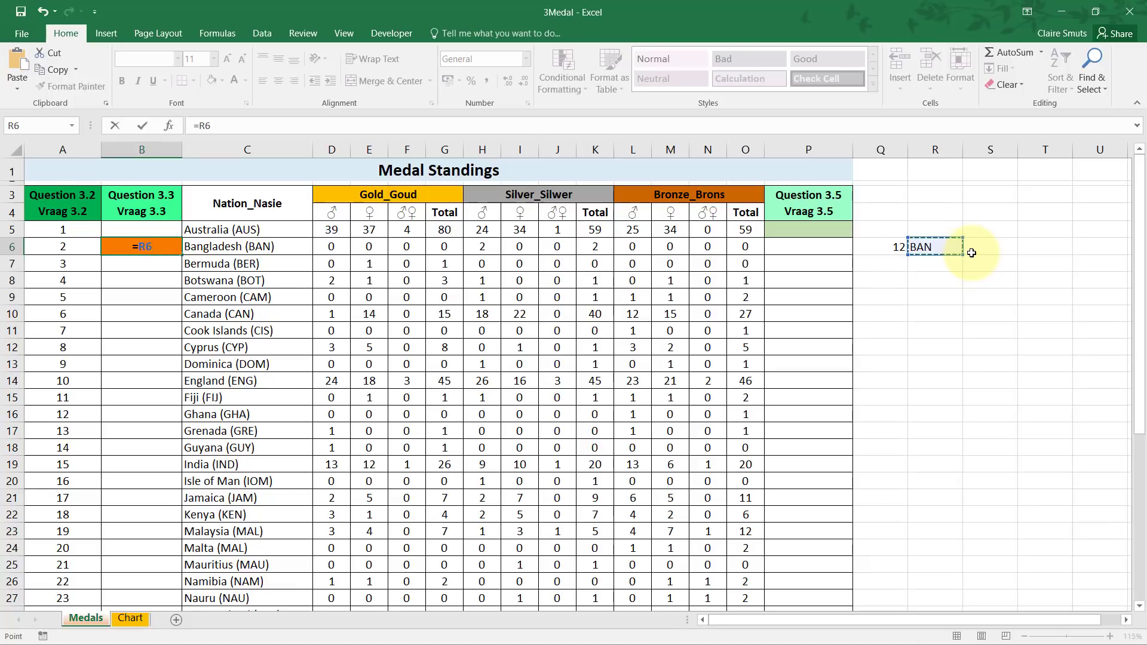
type("&")
type("\"@\"")
type("&")
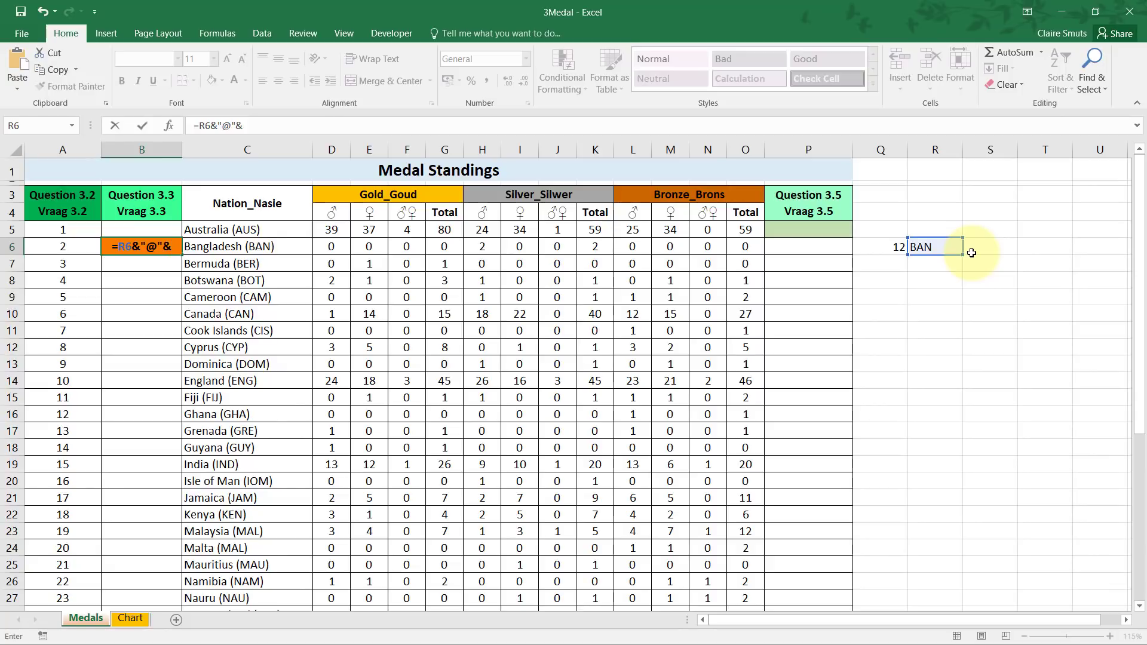
left_click(443, 245)
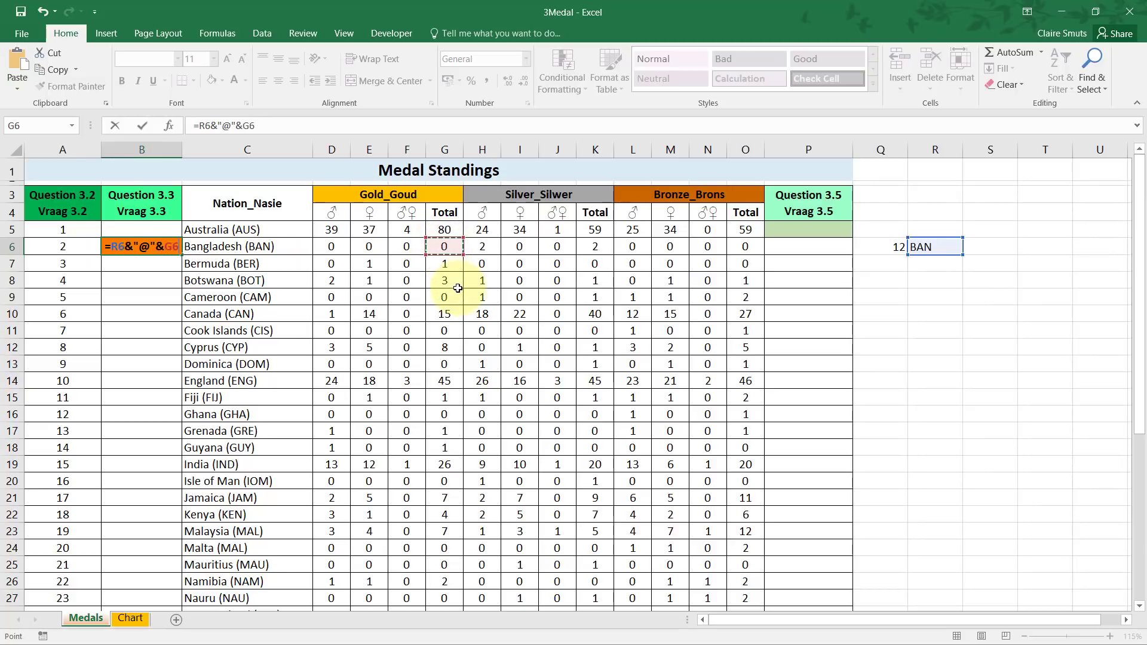
key("Tab")
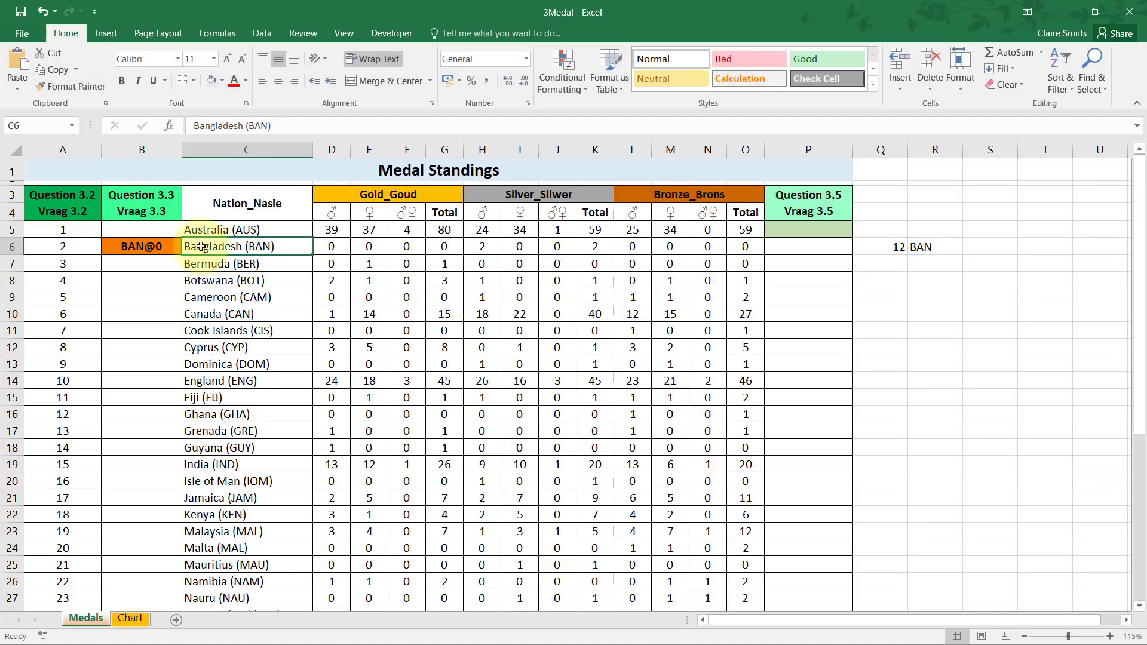
Try the formulas on neighbouring rows, filling Q6:R6 over rows 5 to 11 and B6 over B5:B9, and undo the last fill.
left_click_drag(872, 247, 954, 336)
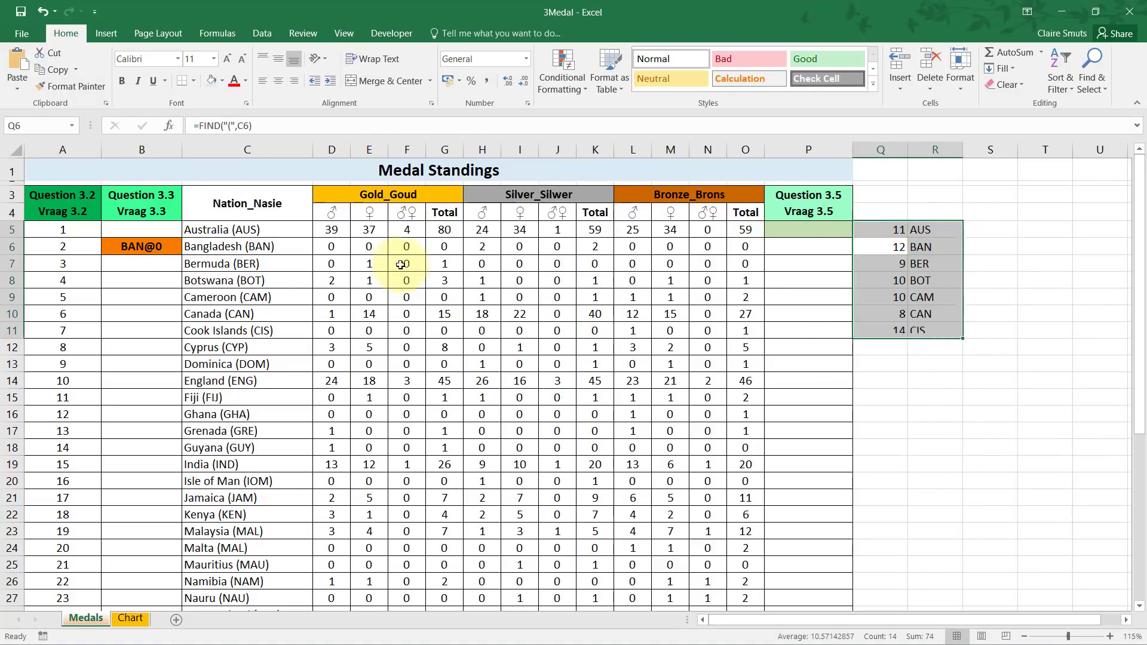
left_click(150, 246)
left_click_drag(182, 255, 178, 299)
left_click(170, 248)
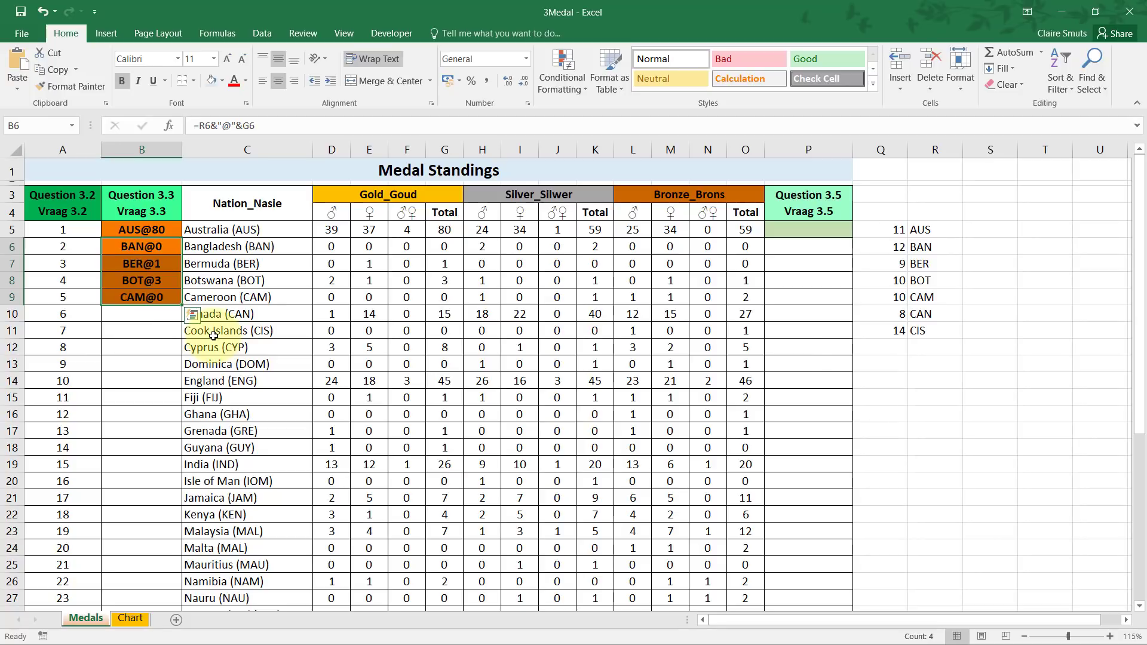
key("ctrl+z")
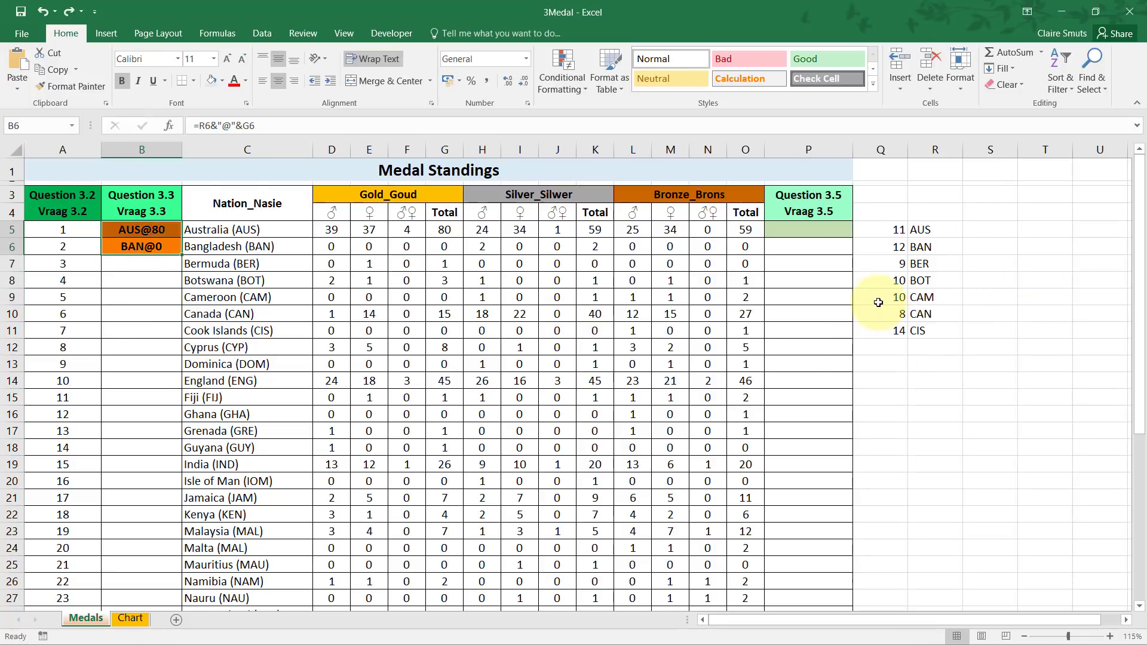
Undo the remaining trial fills so that only the formulas in B6, Q6 and R6 are kept.
key("ctrl+z")
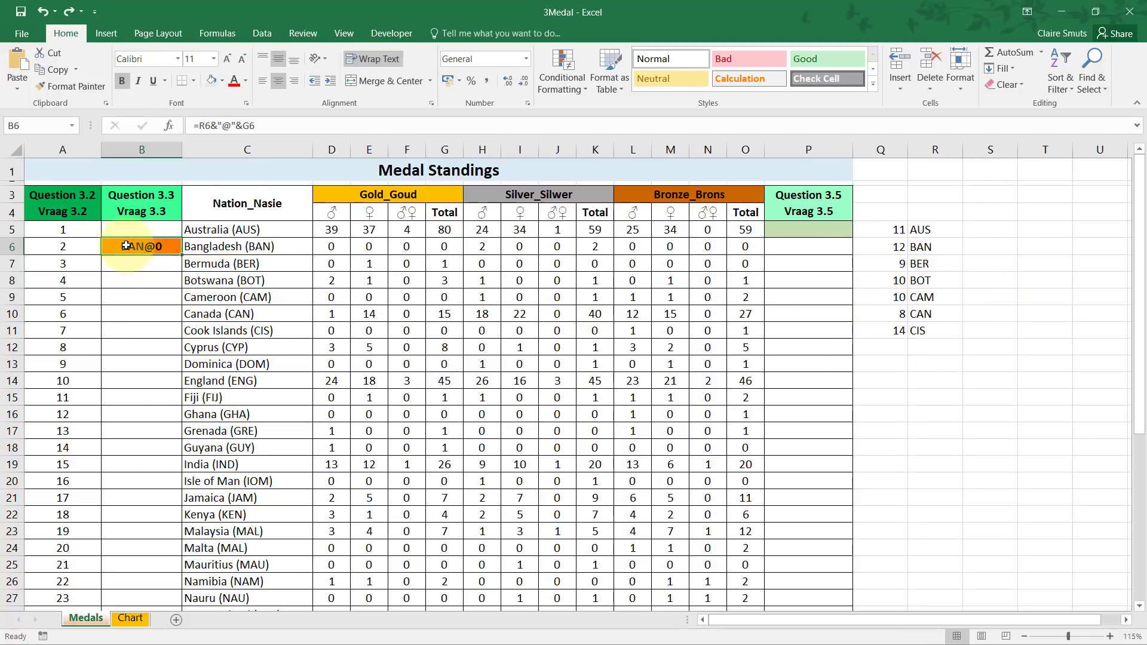
key("ctrl+z")
key("ctrl+z")
key("ctrl+z")
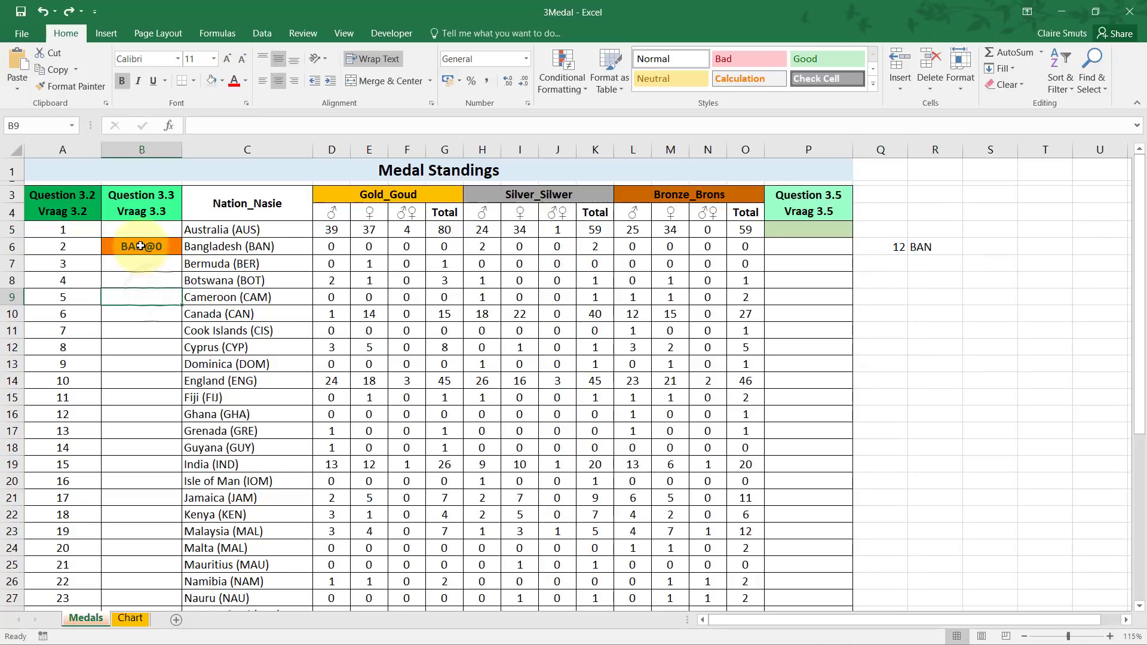
Start a CONCATENATE formula in B6 in place of the existing one and open its function arguments.
left_click(140, 246)
type("=conc")
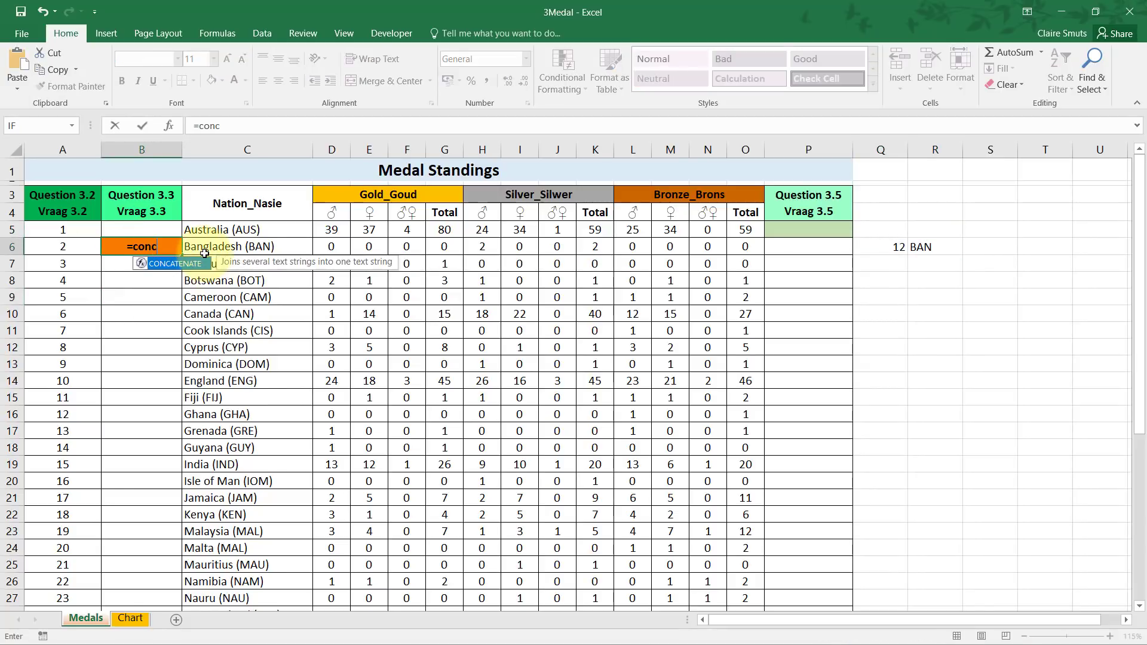
key("Tab")
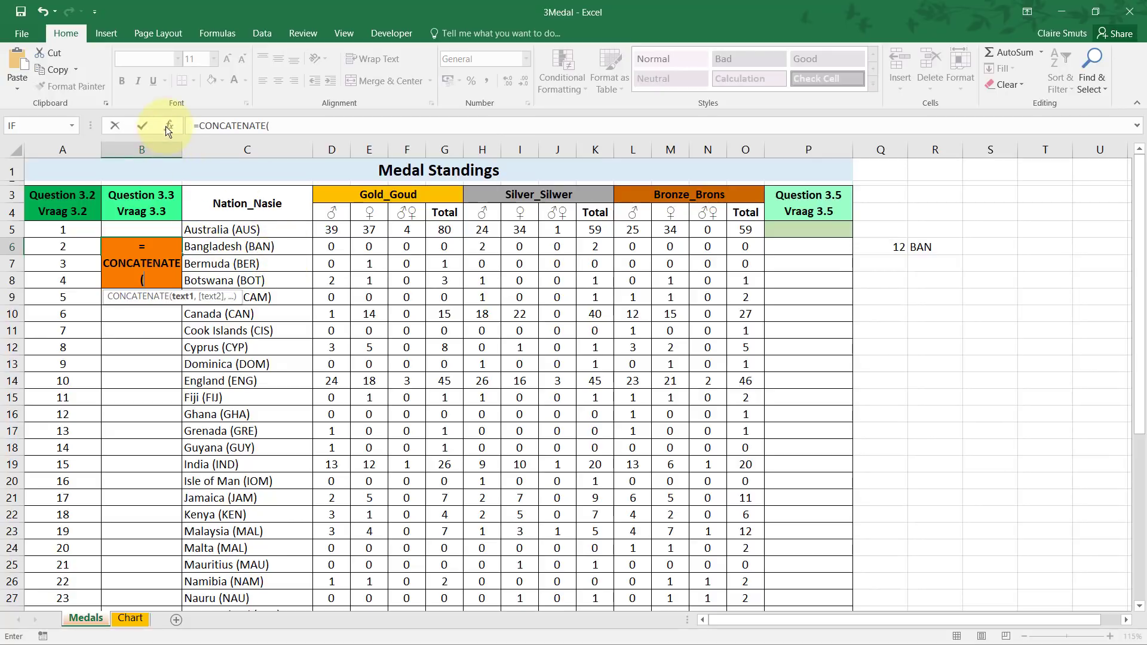
key("ctrl+z")
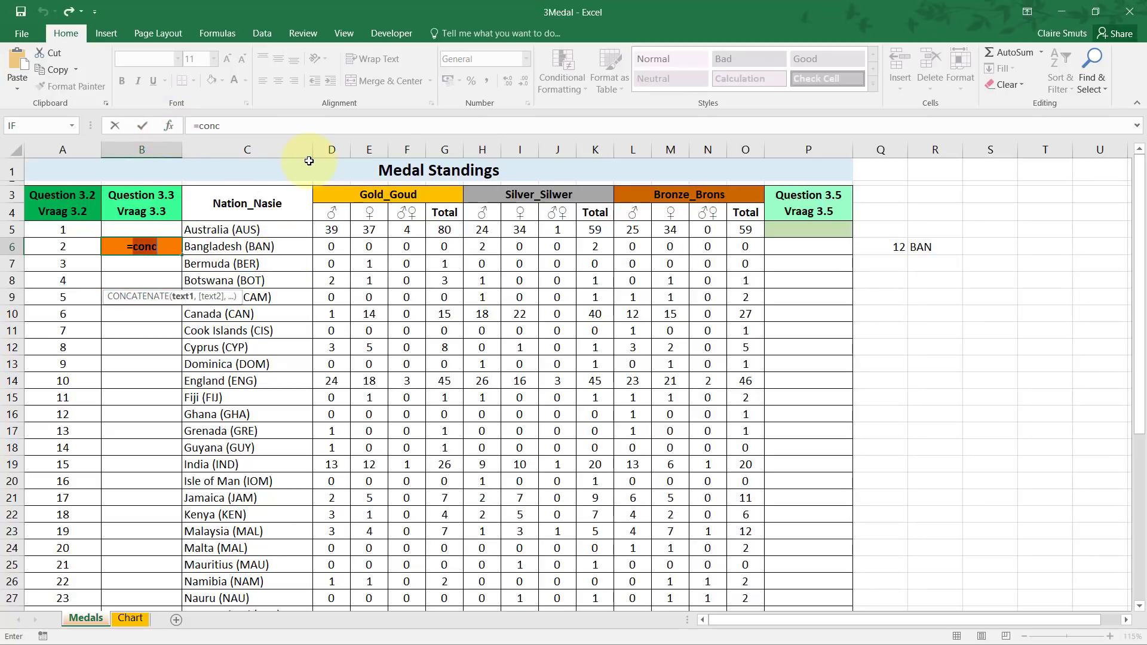
left_click(170, 246)
key("BackSpace")
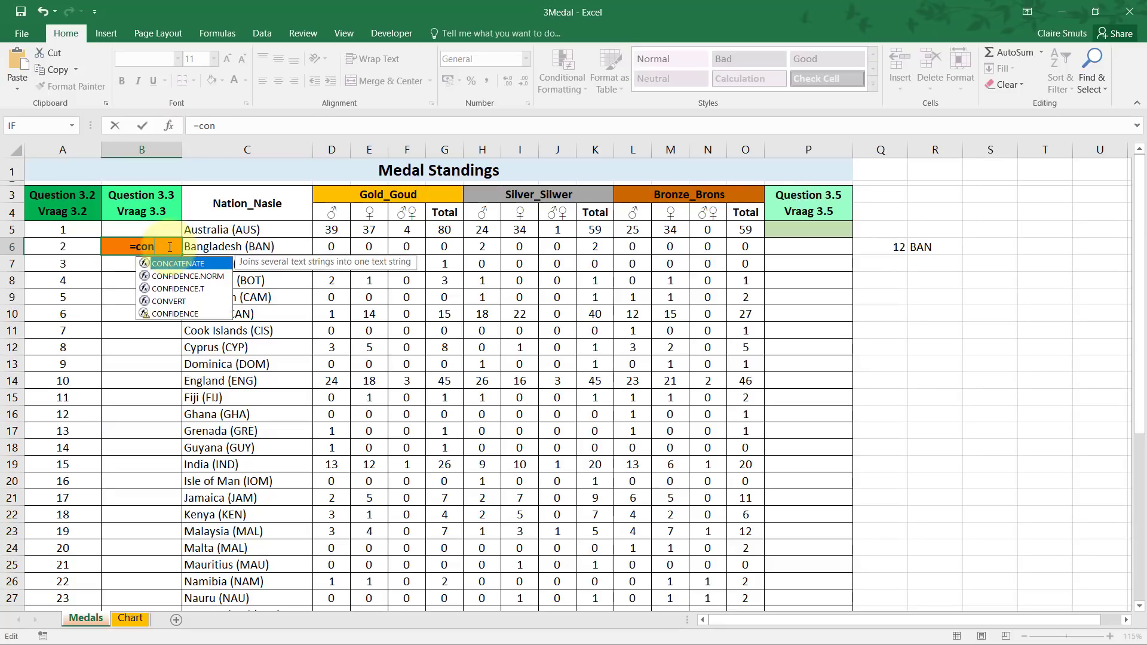
type("c")
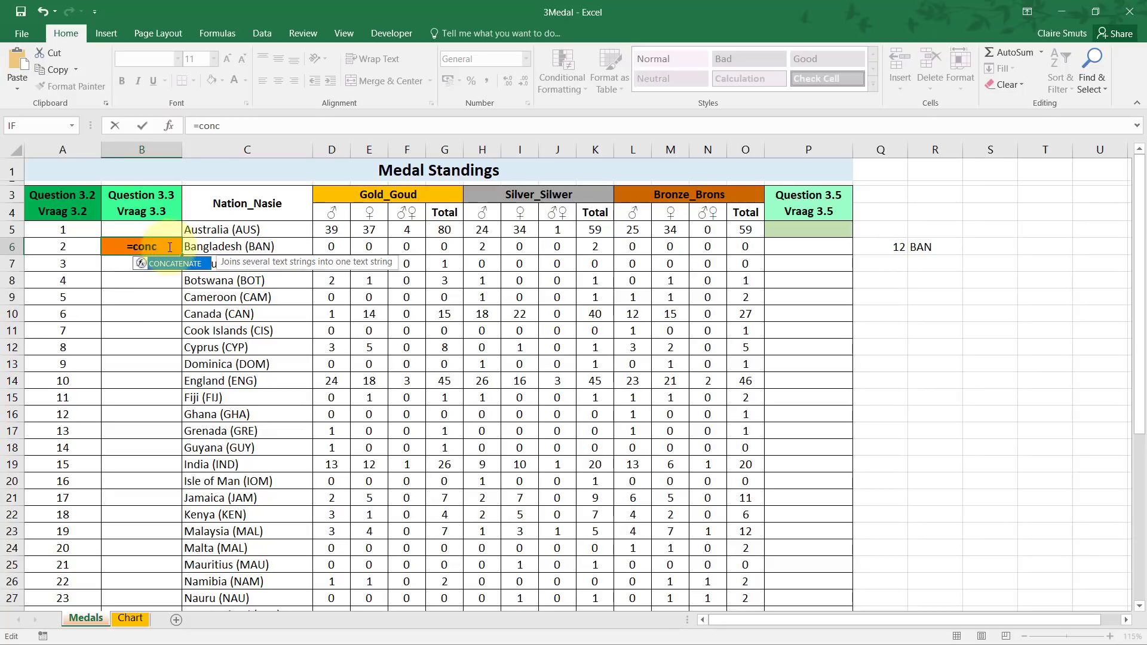
key("Tab")
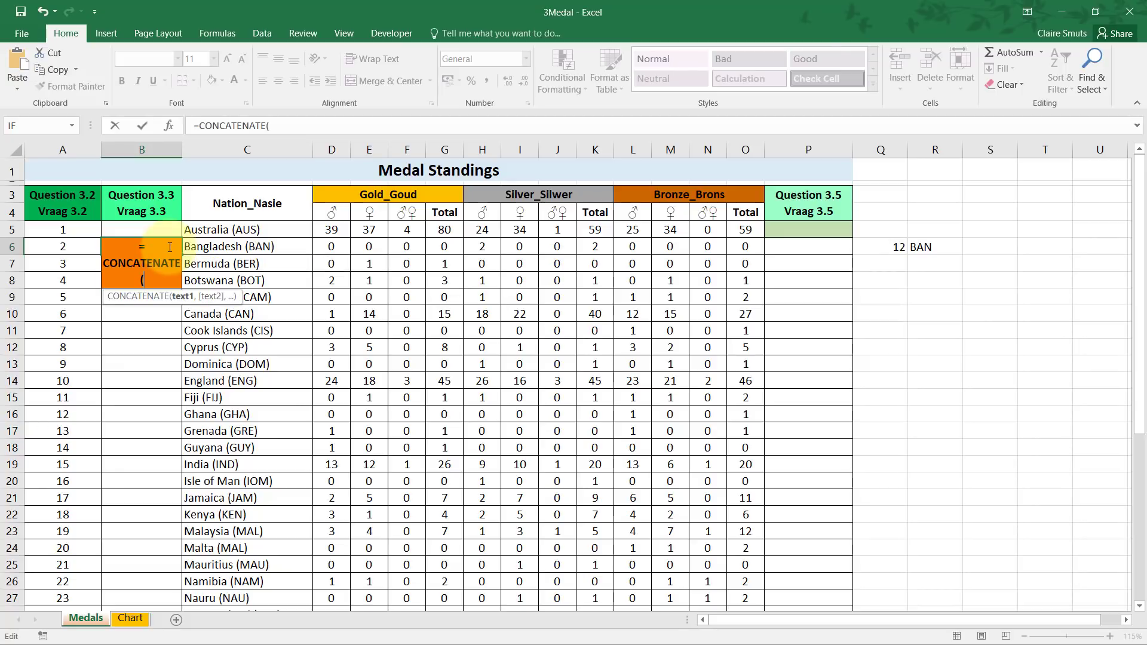
left_click(170, 126)
left_click_drag(455, 264, 392, 303)
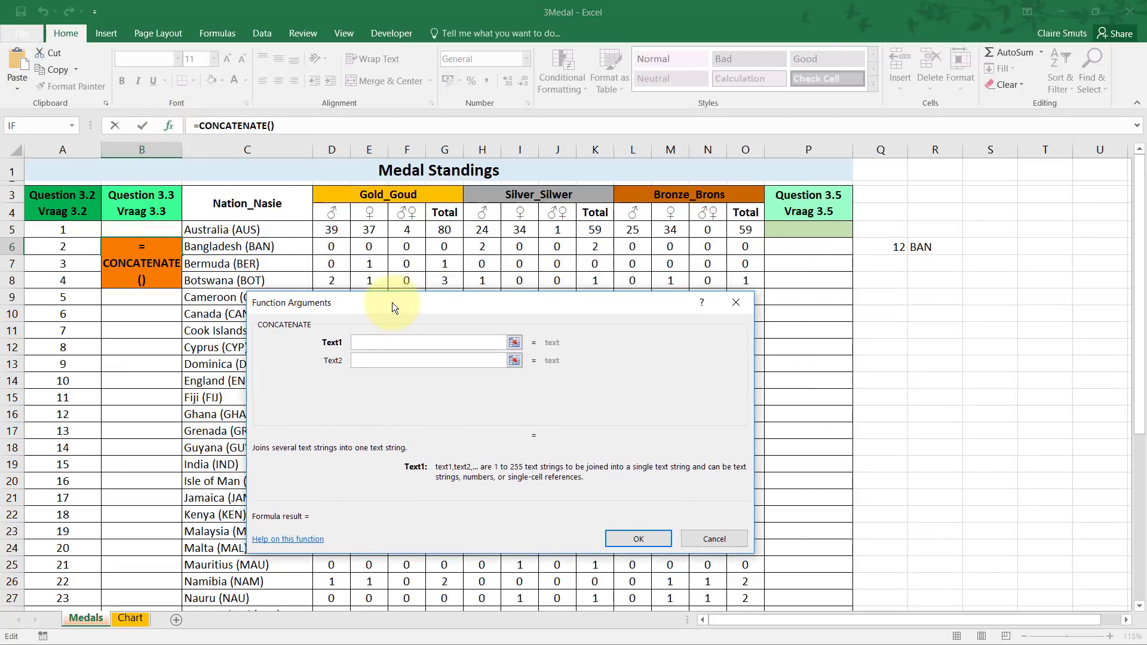
Set Text1 to R6, Text2 to "@" and Text3 to G6, and apply the CONCATENATE formula to B6.
left_click(922, 249)
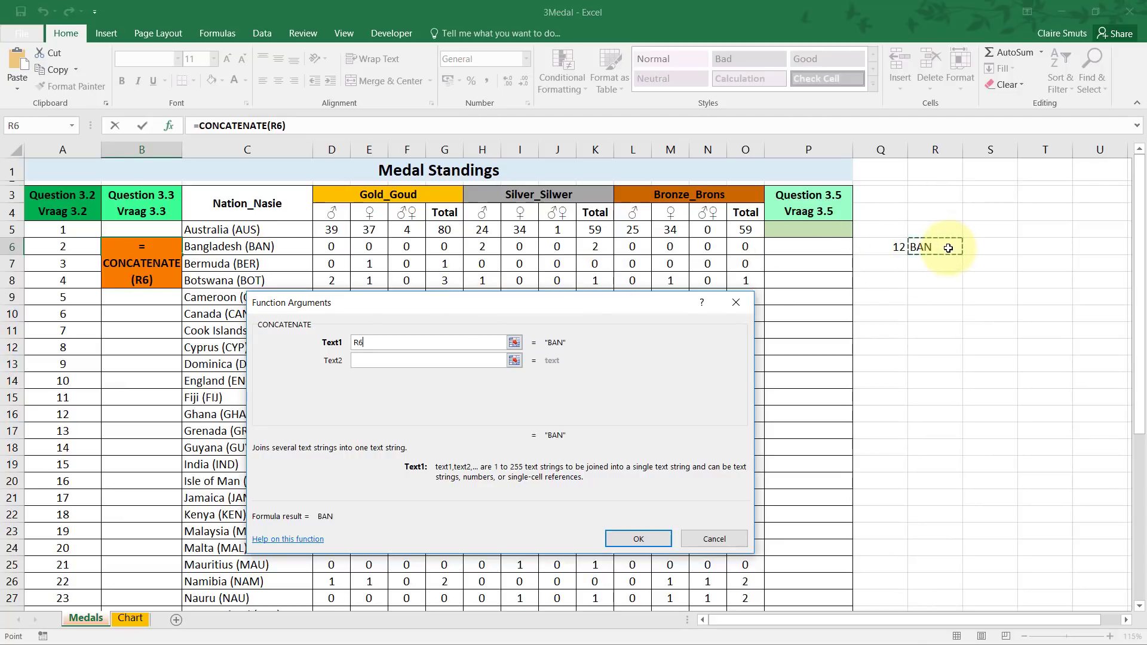
left_click(383, 361)
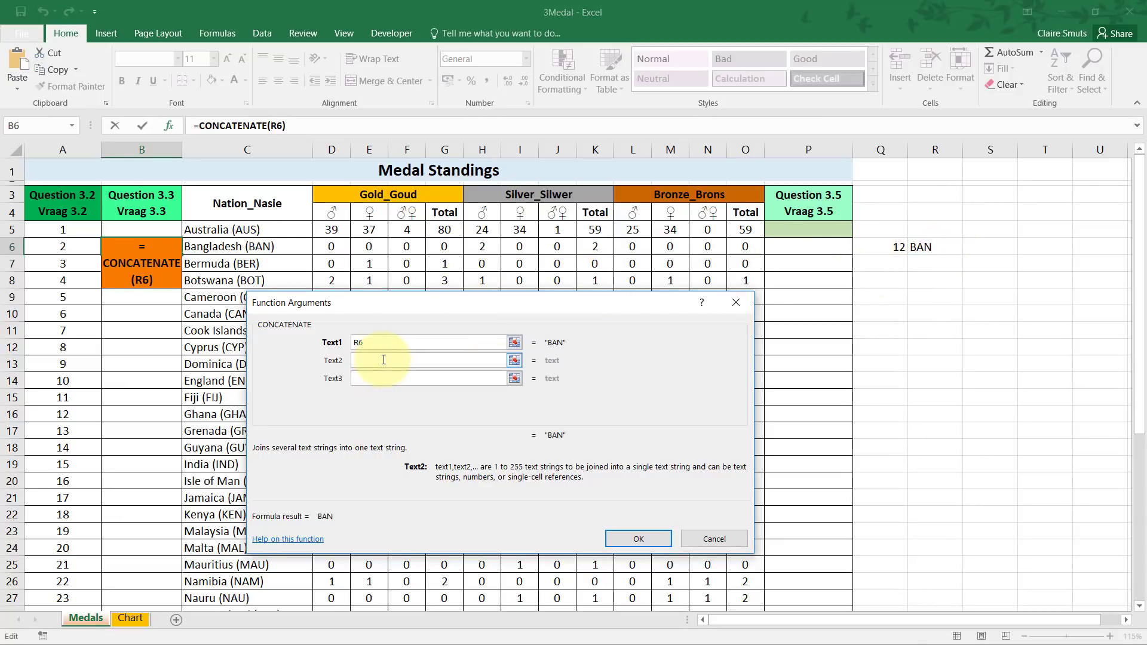
type("@")
key("Tab")
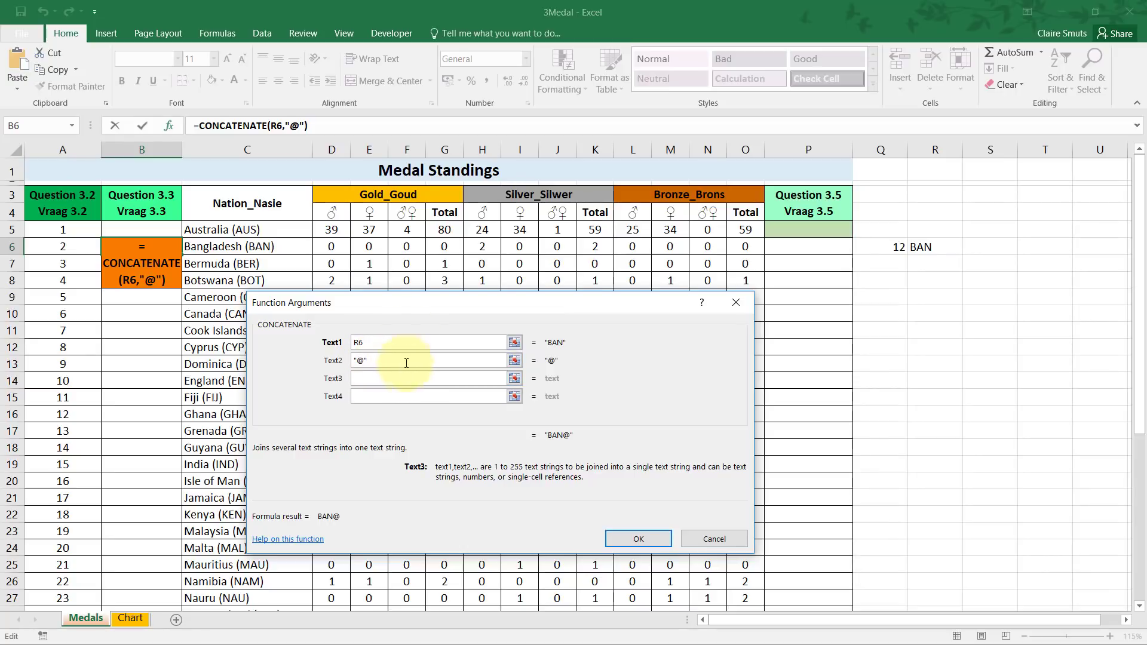
left_click(444, 244)
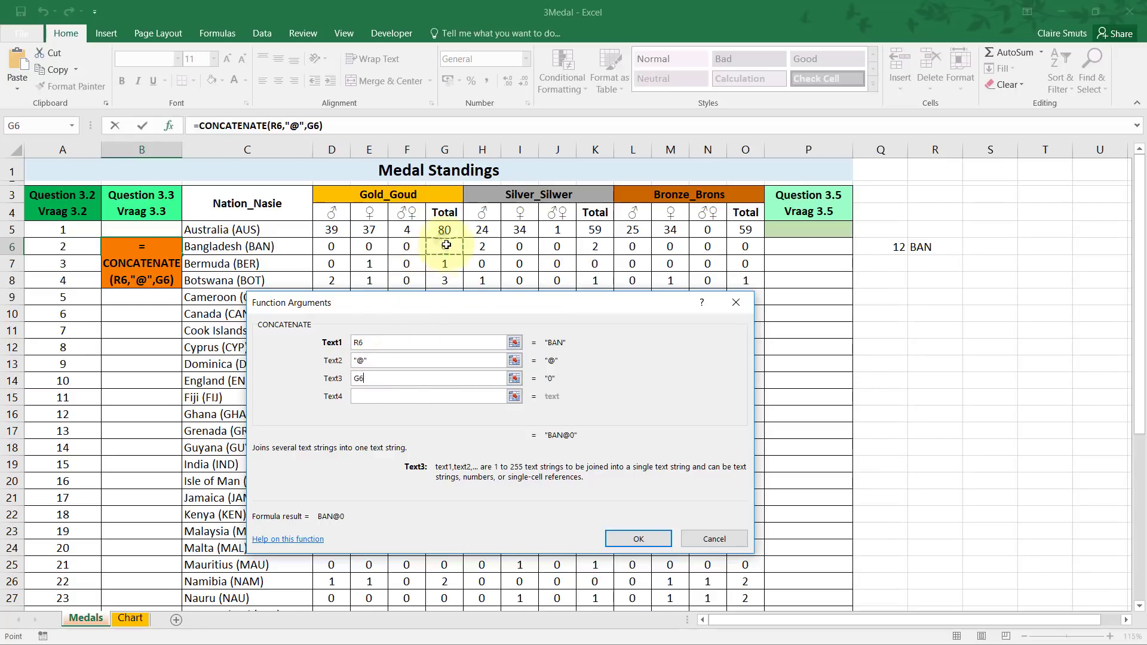
left_click(637, 538)
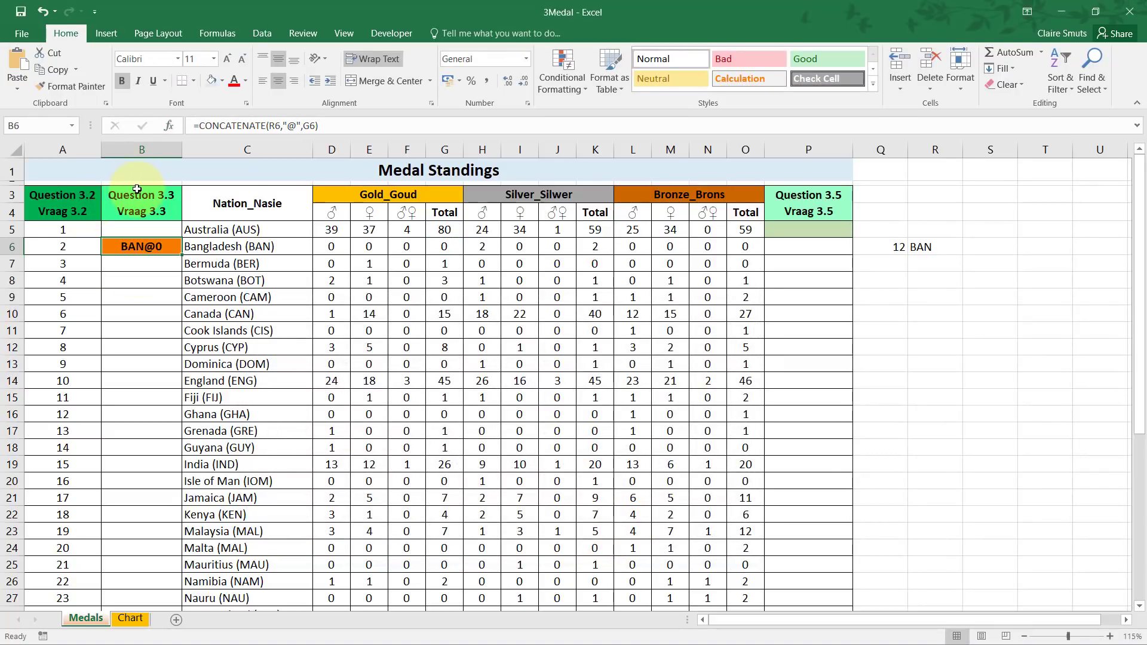
Read question 3.4 in the question paper and apply the 3 Stars icon set to the range H5:K43 on the Medals sheet.
key("alt+Tab")
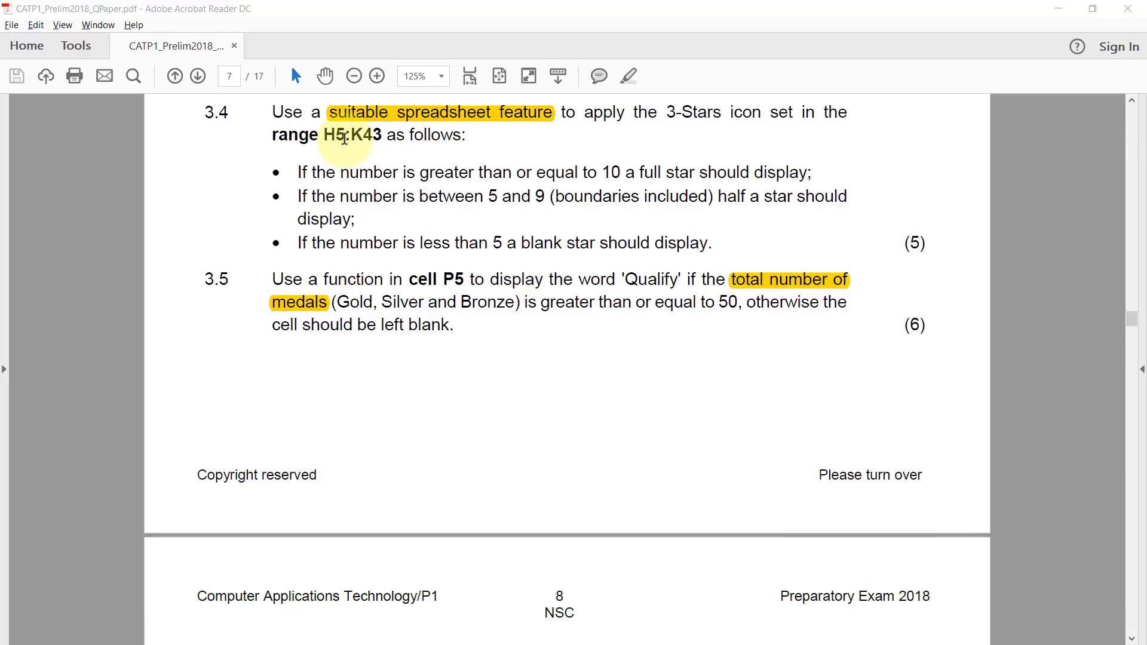
key("alt+Tab")
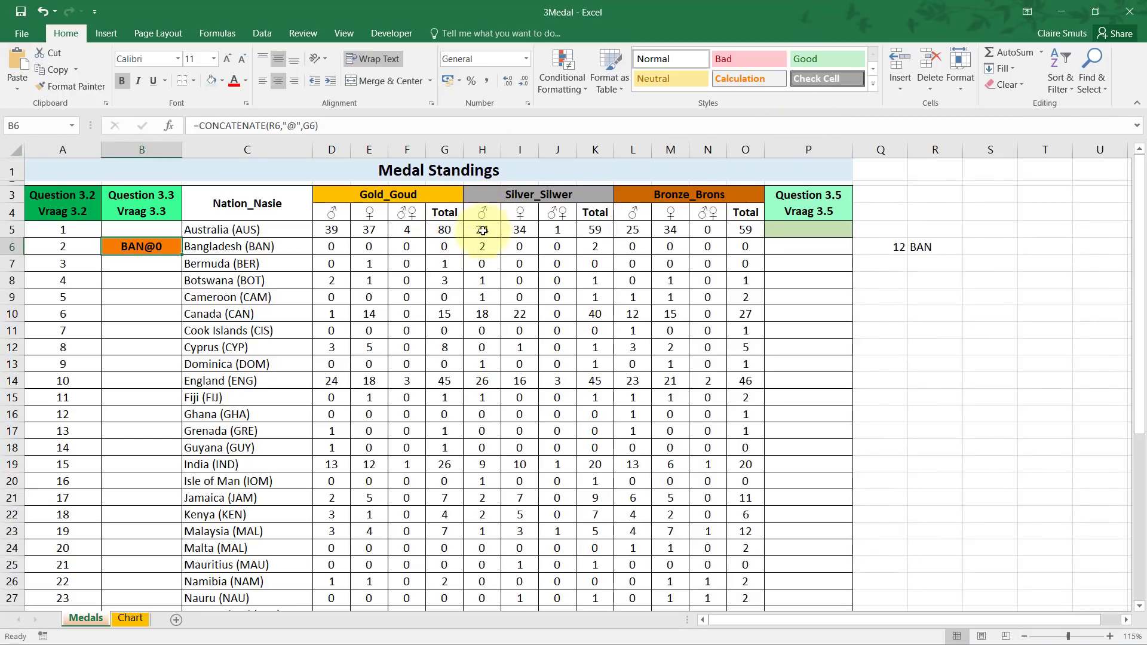
left_click_drag(482, 230, 596, 558)
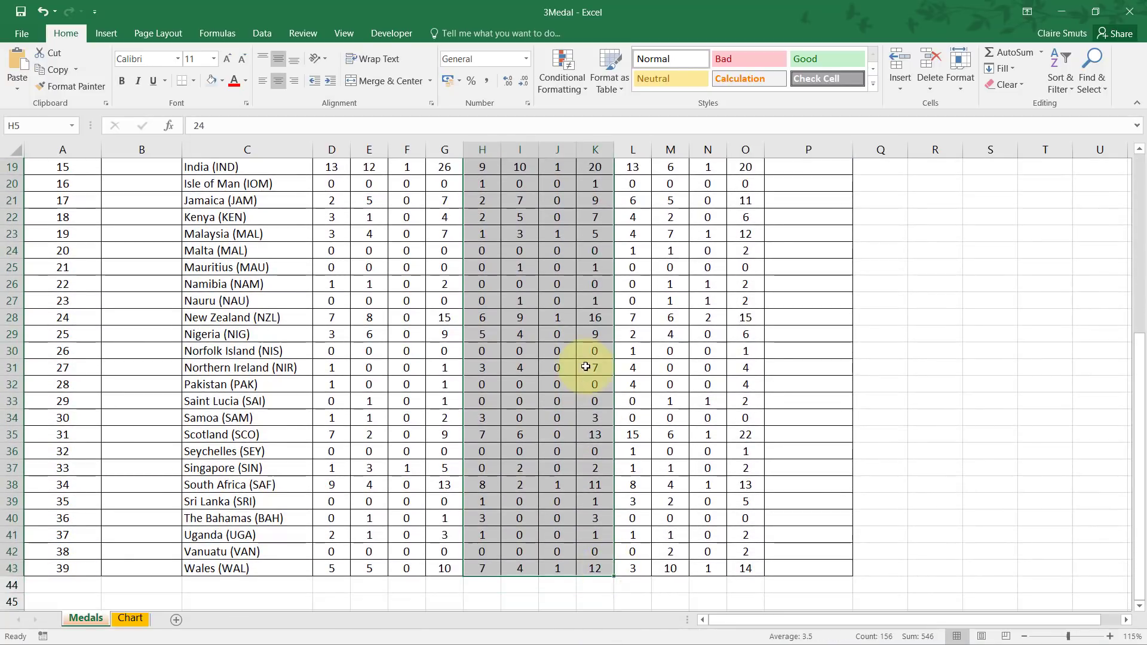
left_click(565, 73)
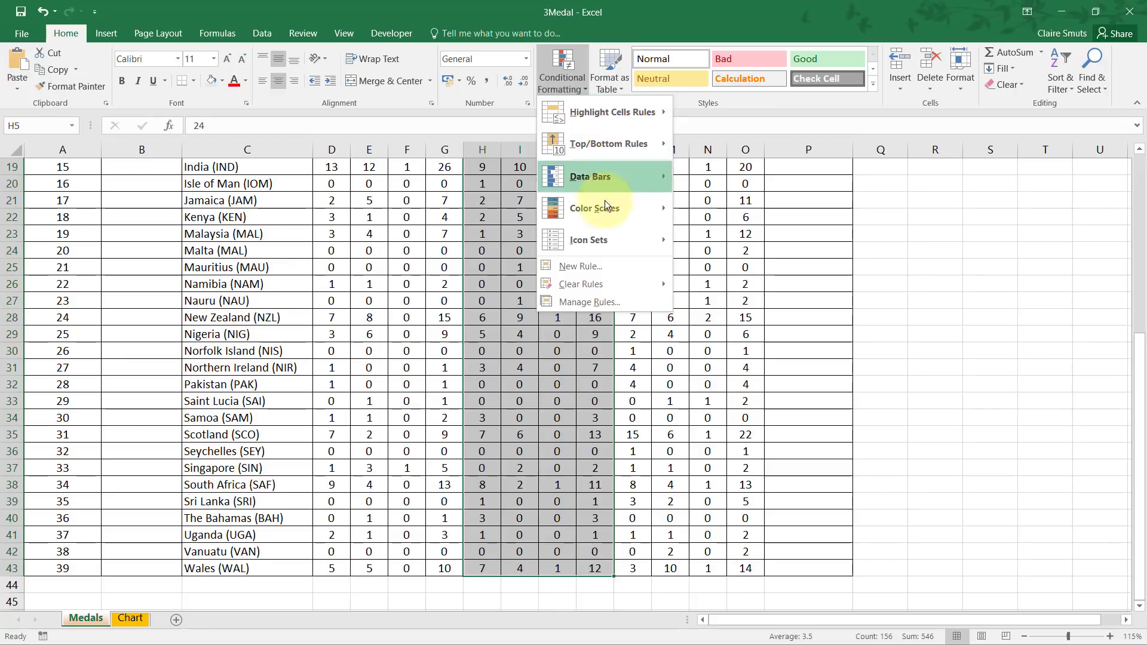
mouse_move(610, 242)
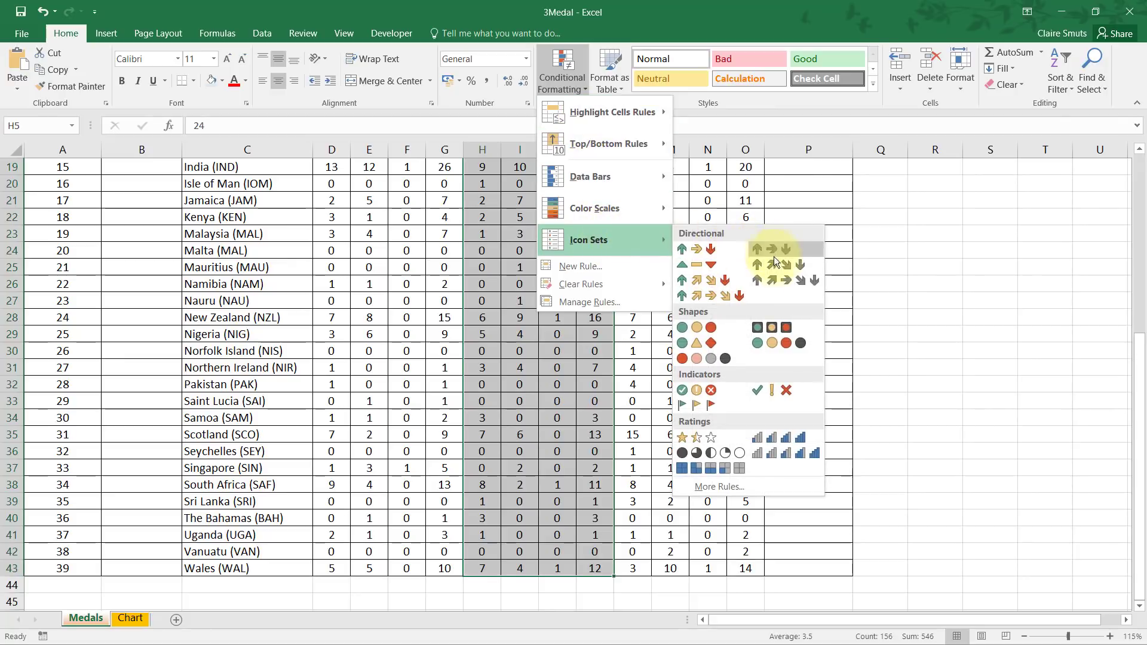
left_click(700, 438)
scroll(701, 437, "up", 6)
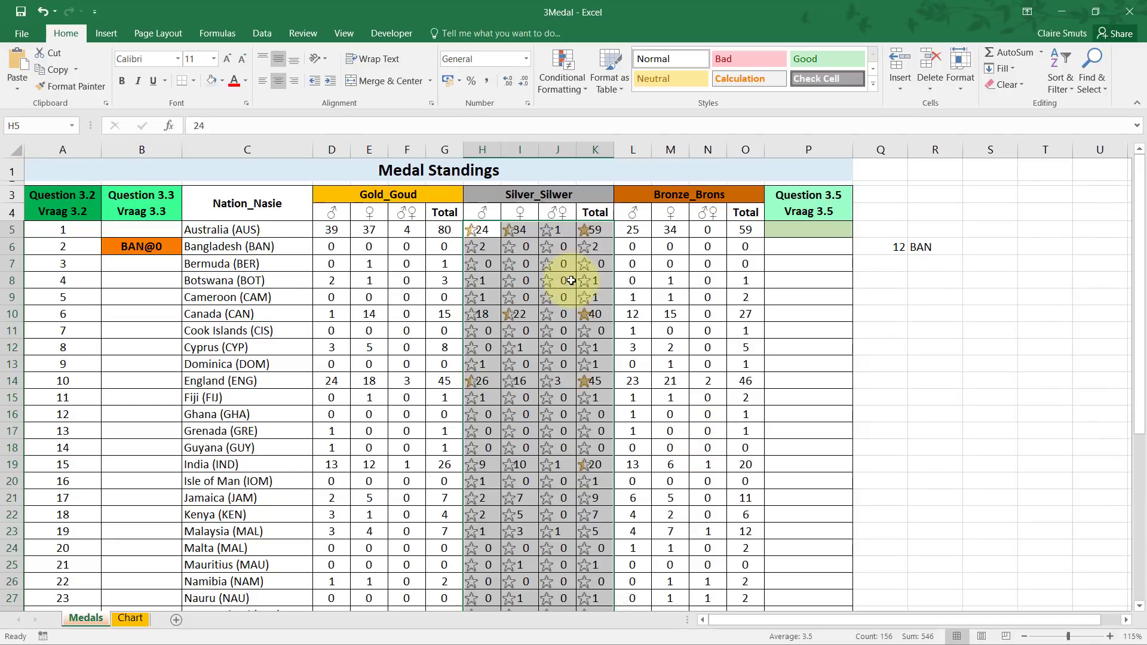
Open the star icon set rule on H5:K43 for editing and check the required star limits in question 3.4.
left_click(567, 83)
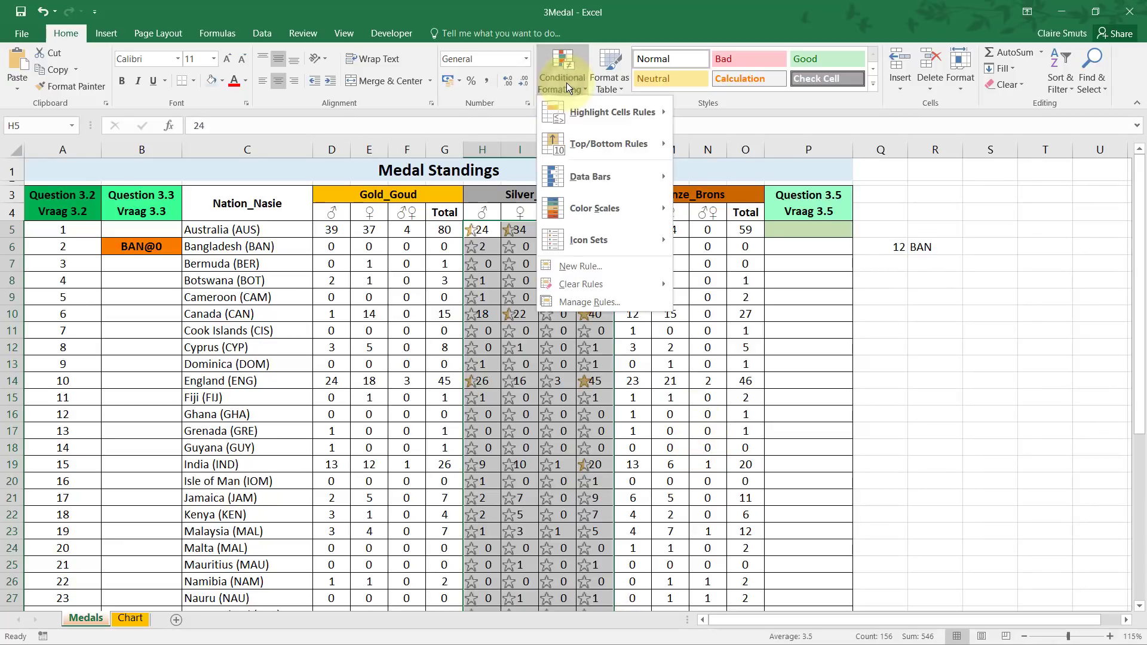
left_click(615, 299)
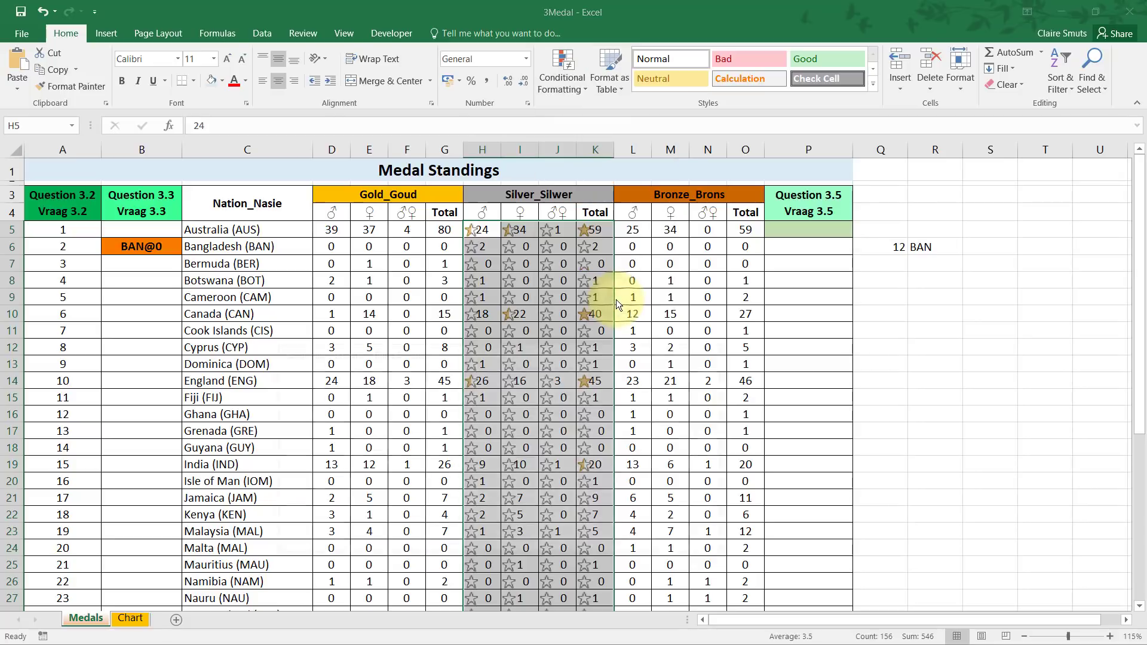
left_click(334, 434)
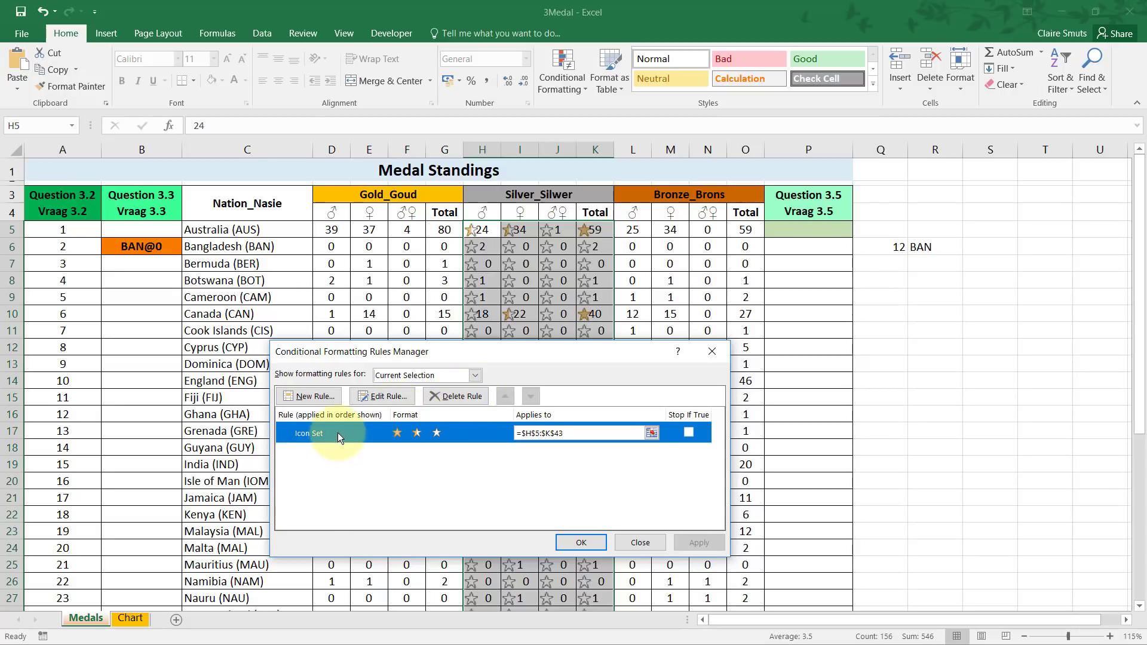
left_click(382, 396)
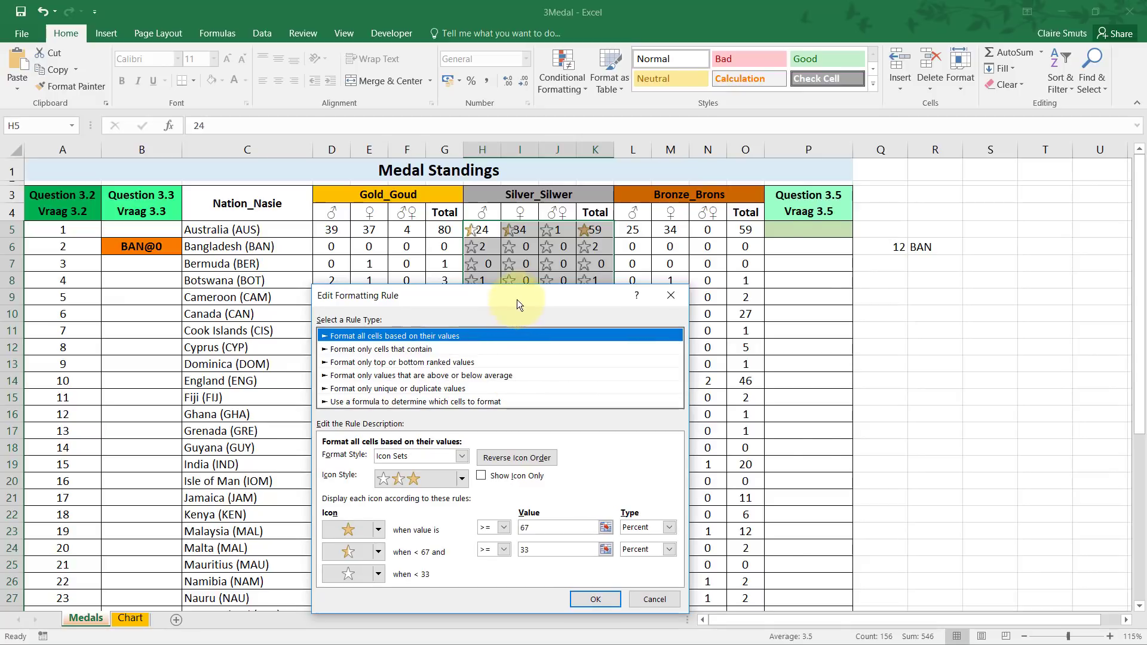
left_click_drag(517, 300, 711, 166)
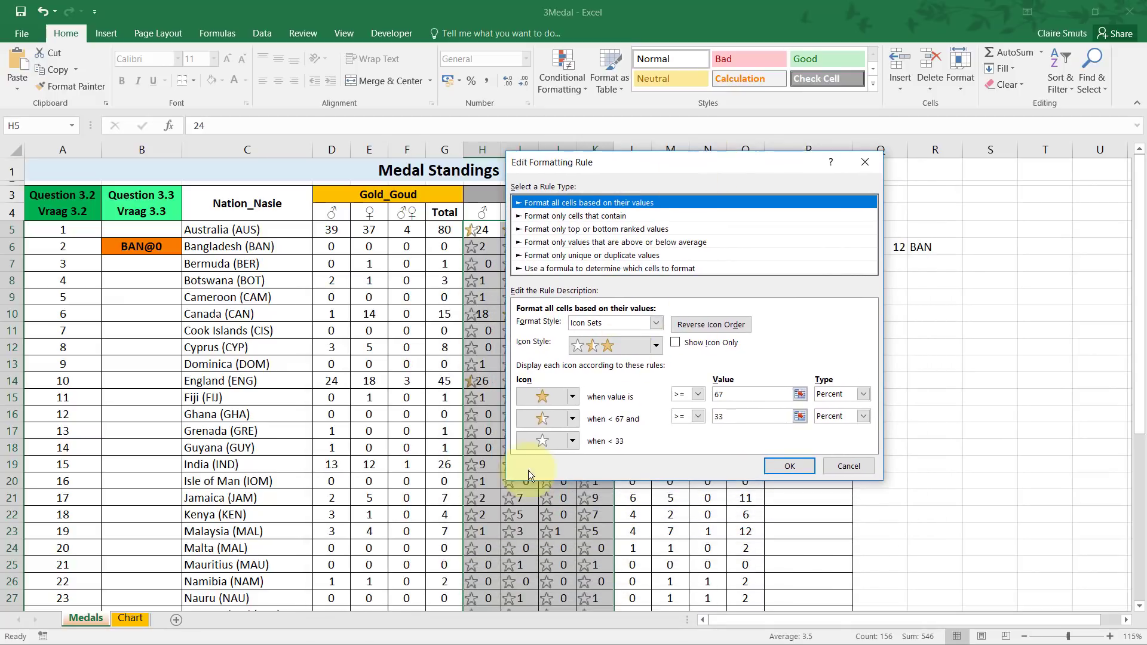
key("Return")
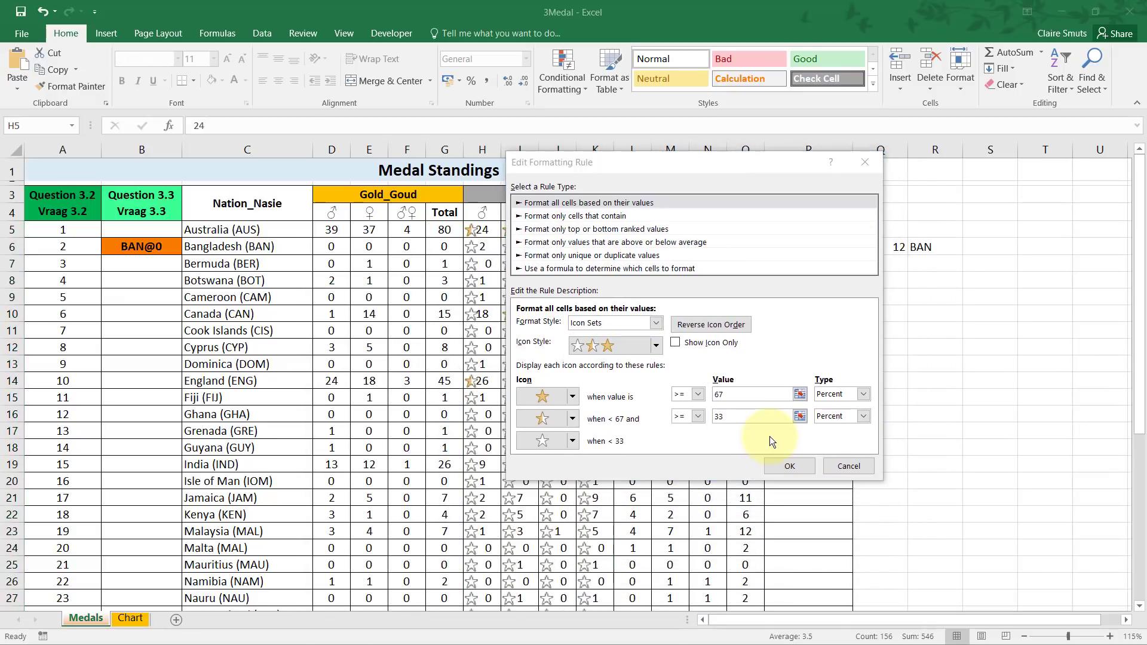
key("alt+Tab")
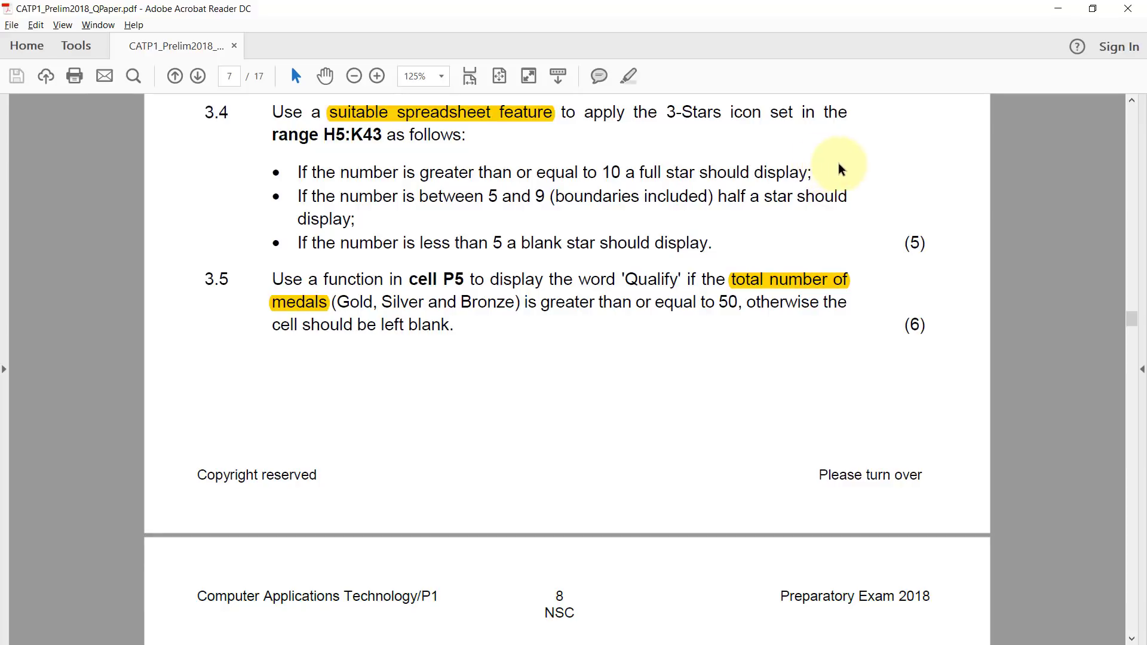
key("alt+Tab")
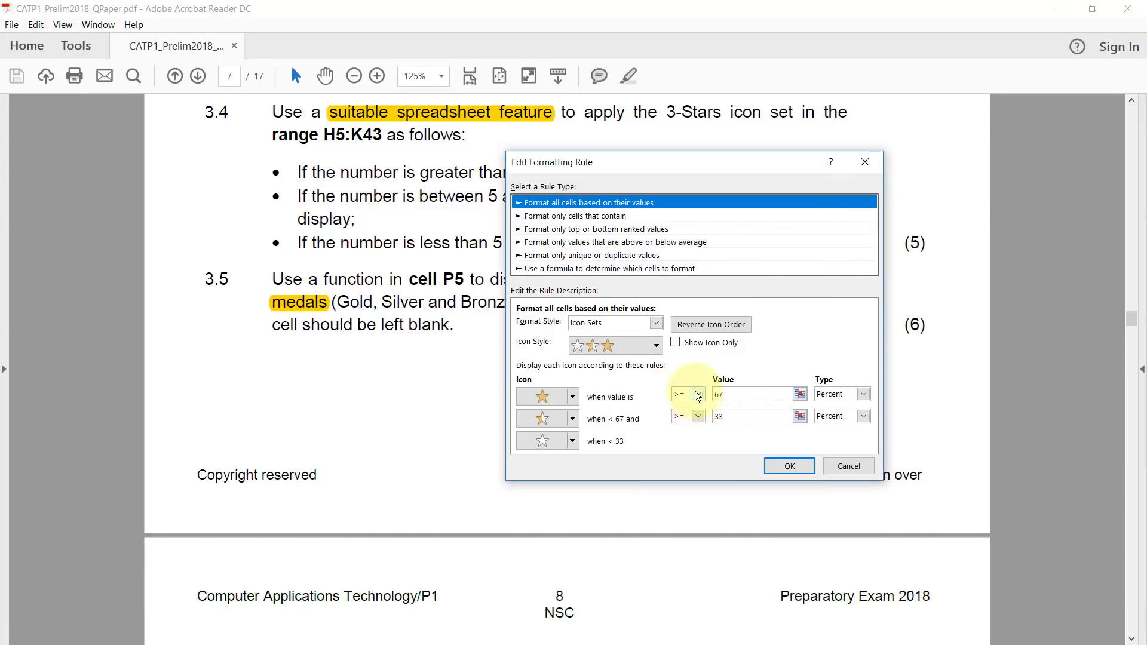
Set both limit types to Number, with a full star at >= 10 and half a star at >= 5, and compare them with question 3.4.
left_click(755, 394)
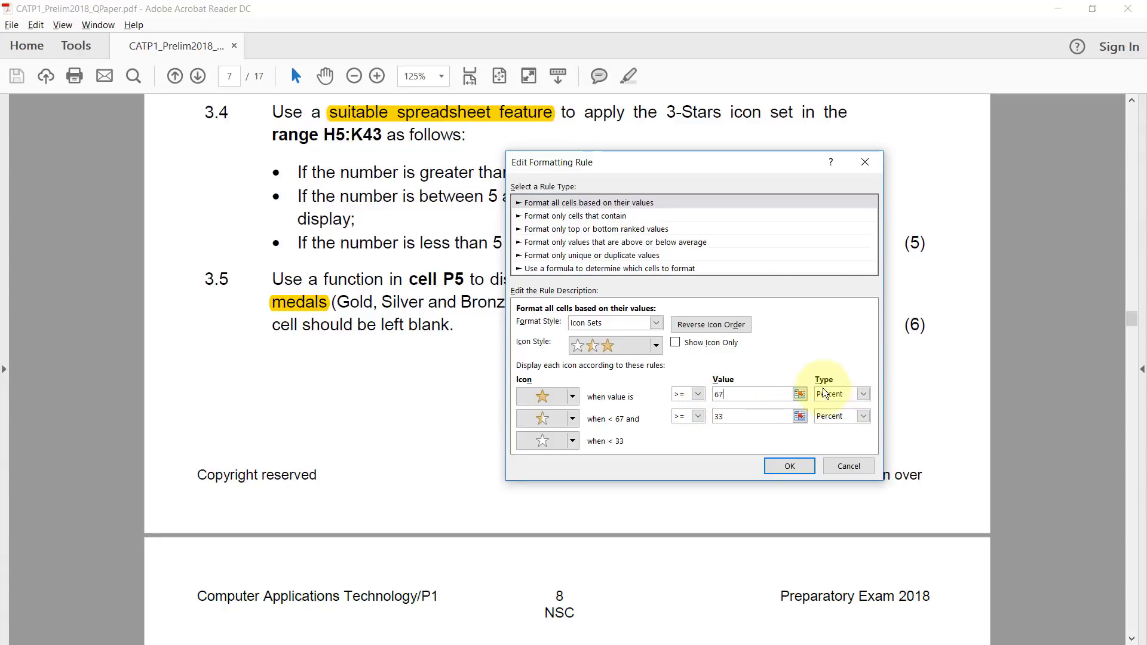
left_click(865, 395)
left_click(861, 411)
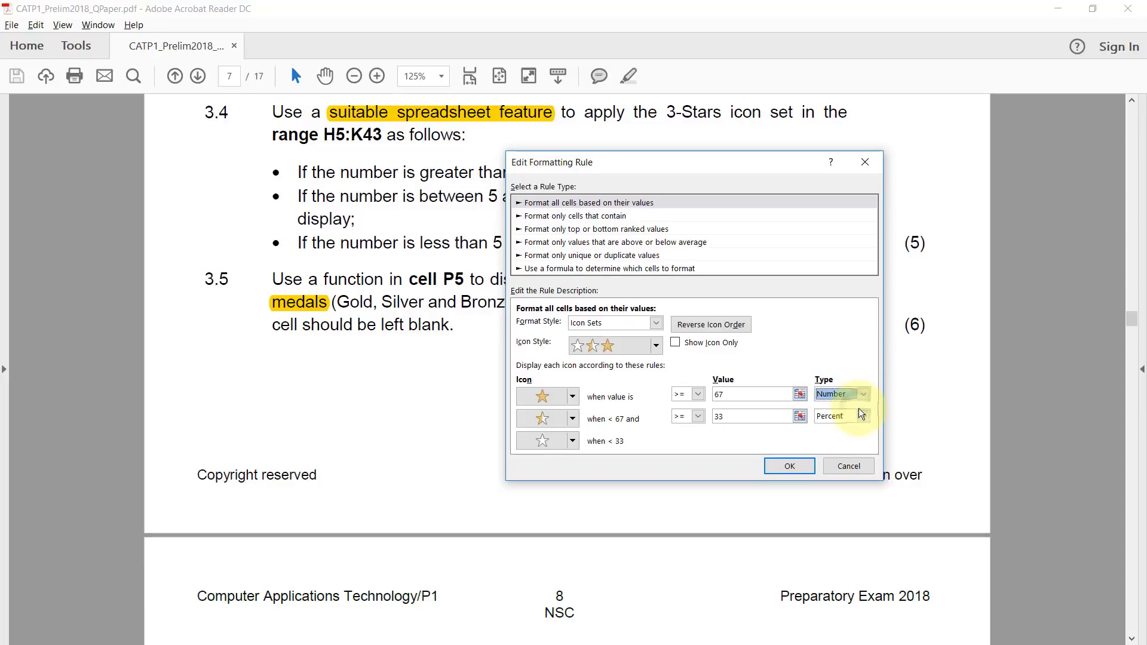
left_click(864, 416)
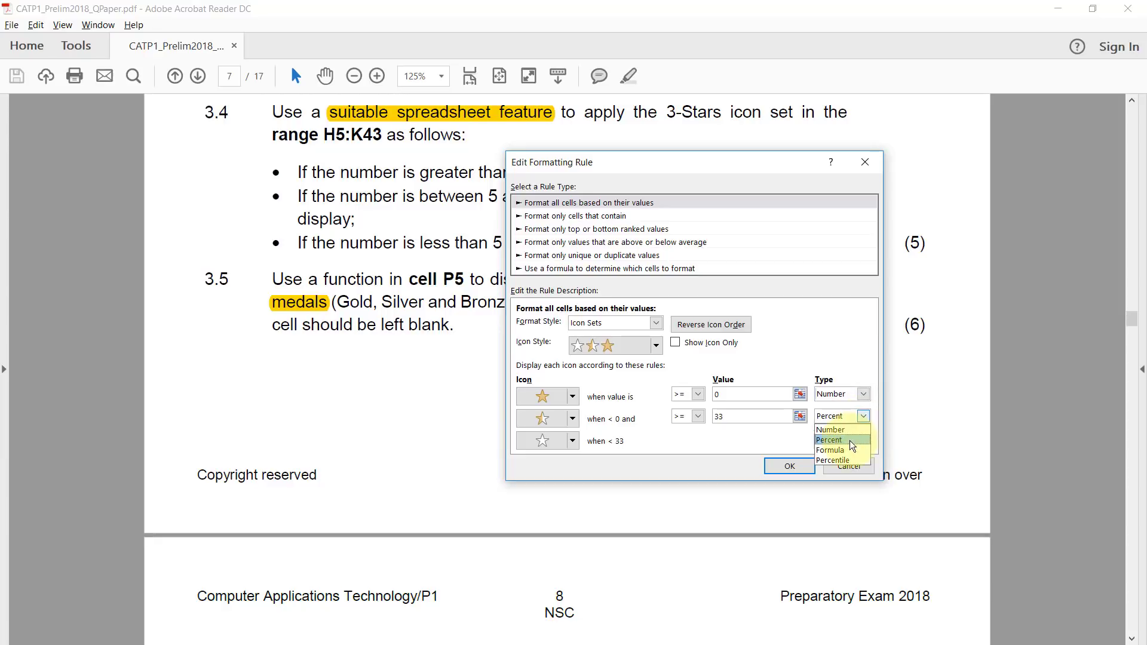
left_click(851, 430)
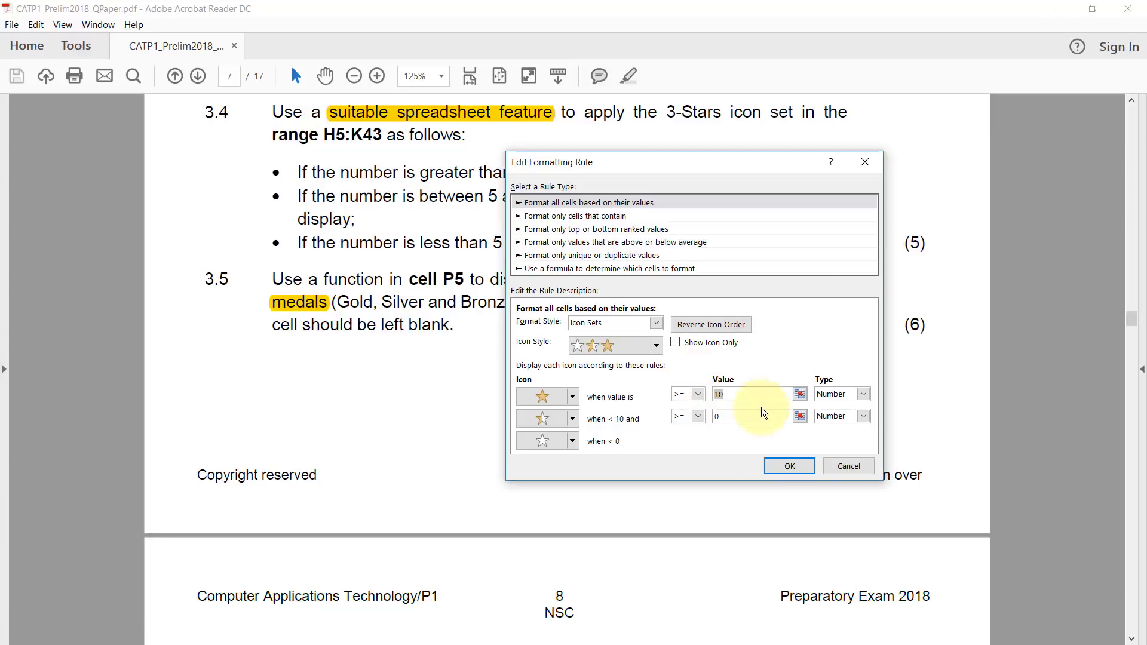
left_click(719, 416)
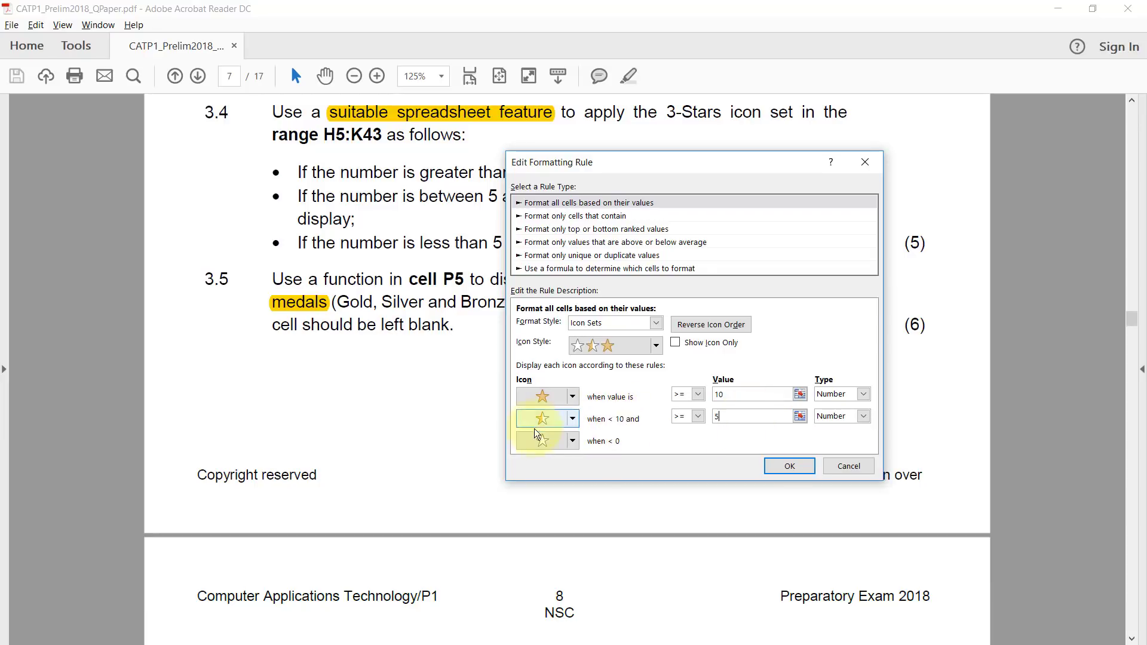
key("alt+Tab")
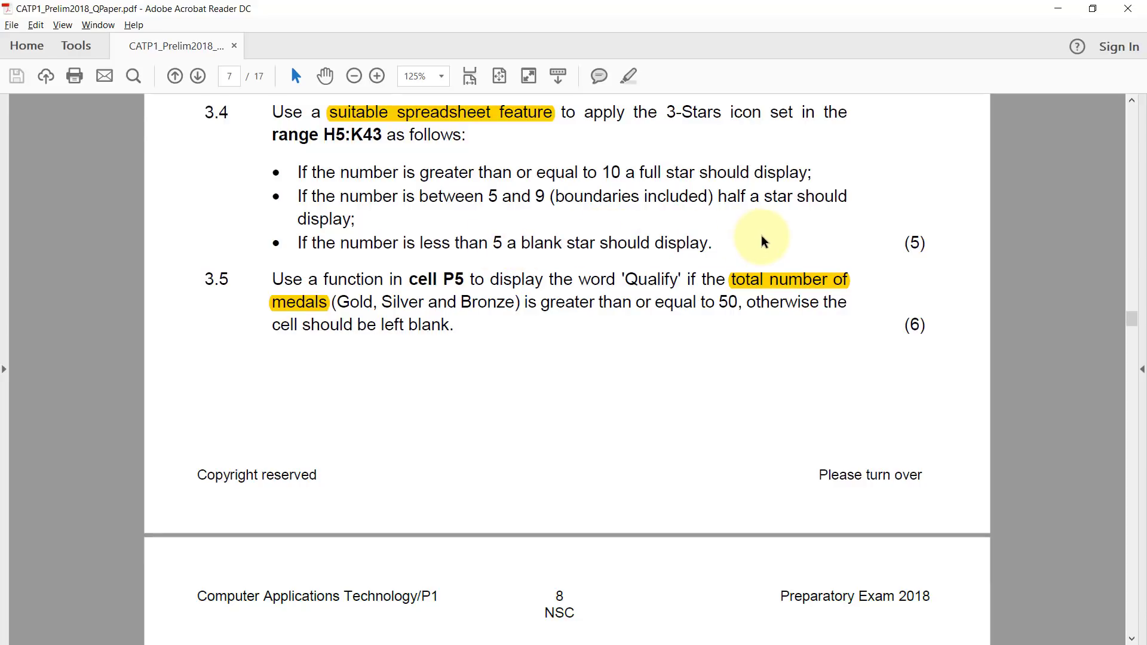
key("alt+Tab")
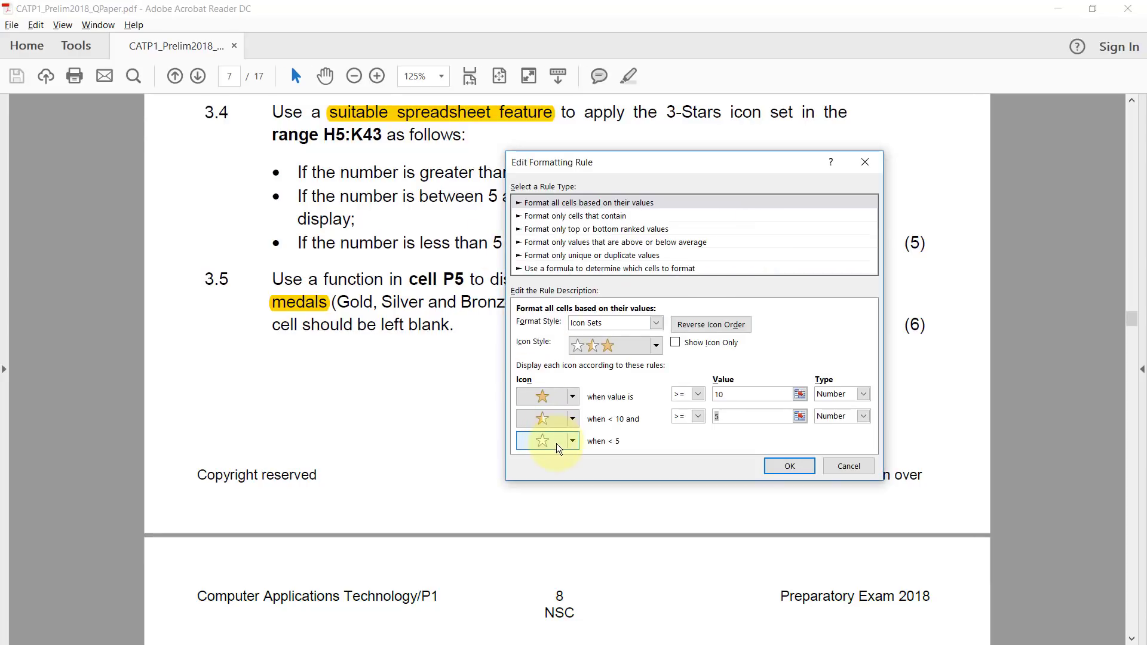
Apply the star rule with the blank star kept for values below 5, and review the icons in H5:K43.
left_click(571, 441)
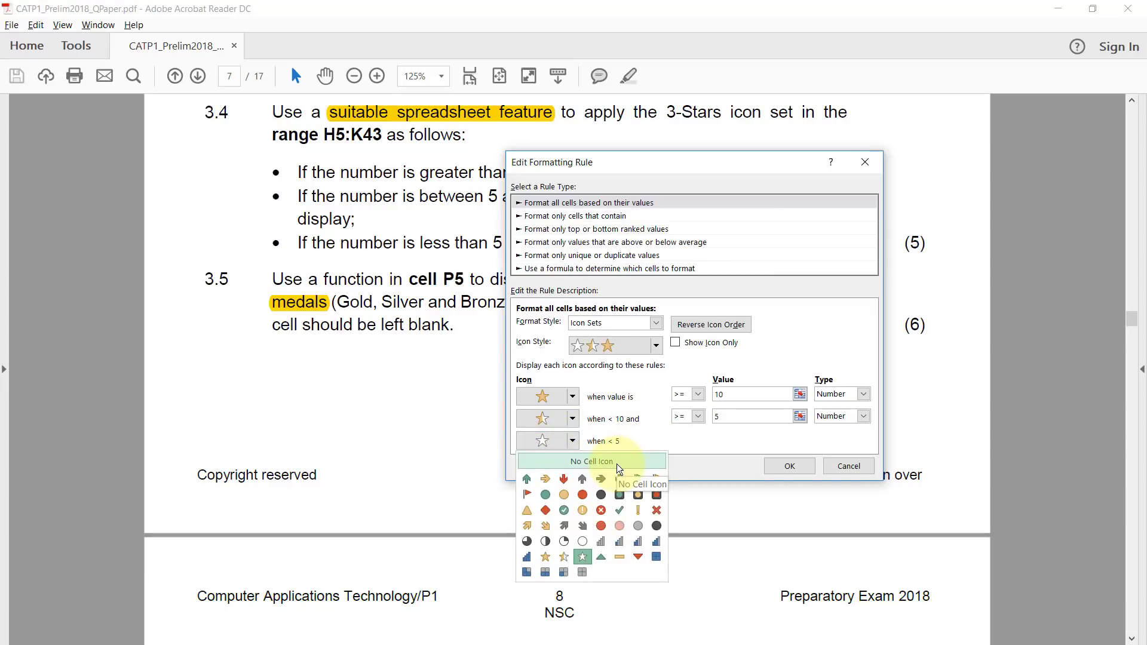
left_click(570, 445)
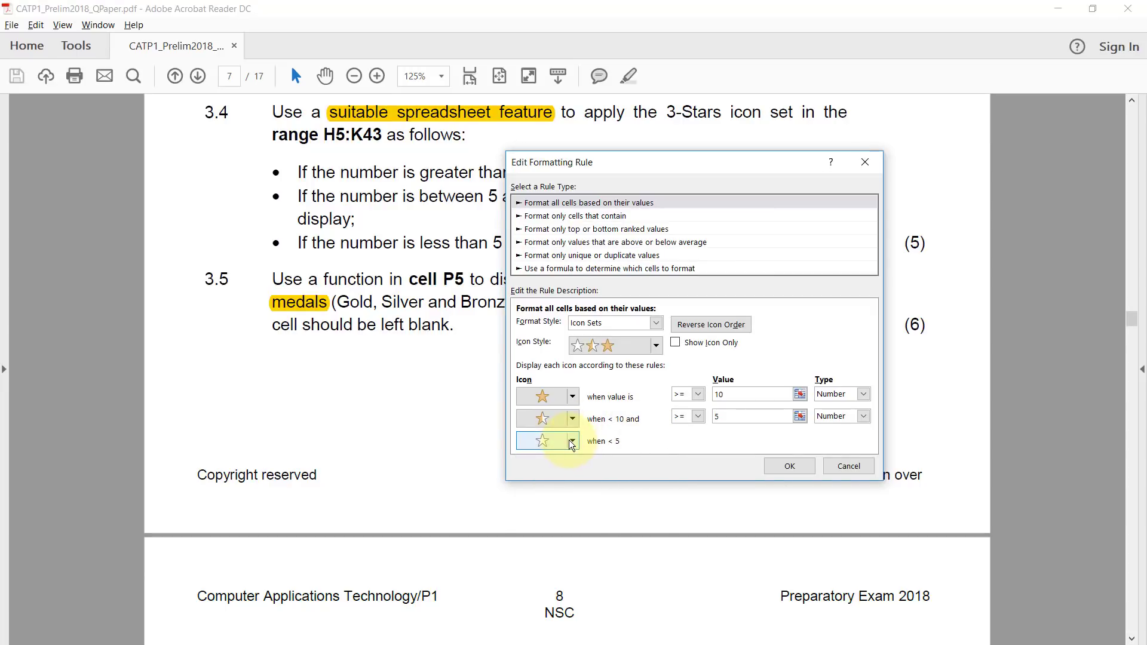
left_click(571, 442)
left_click(571, 442)
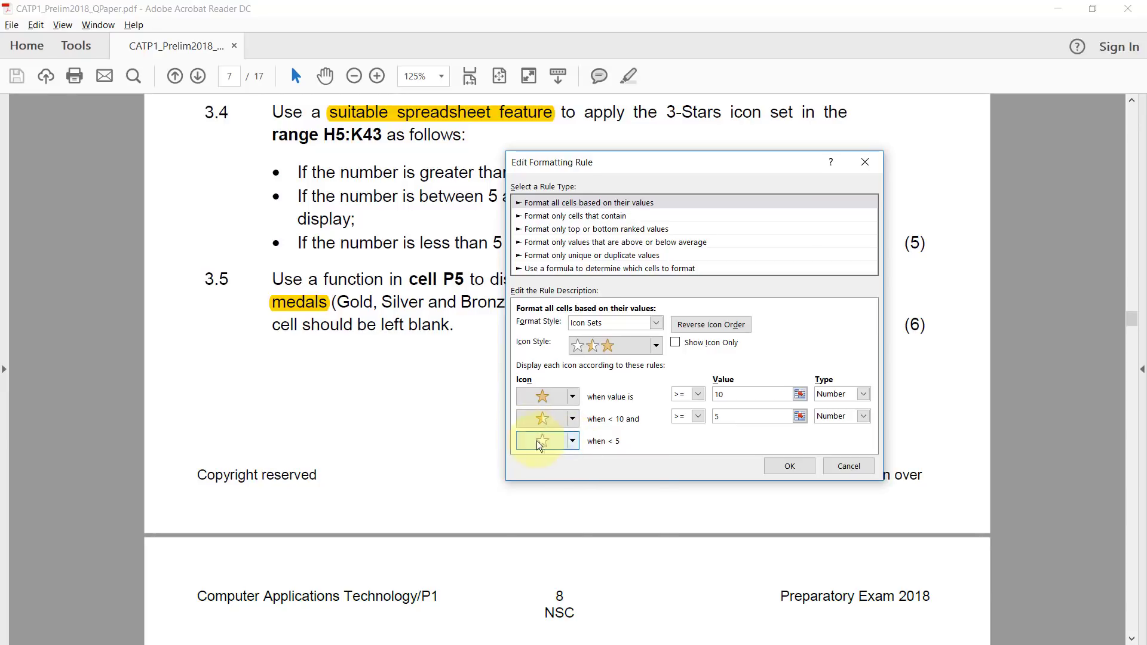
left_click(791, 468)
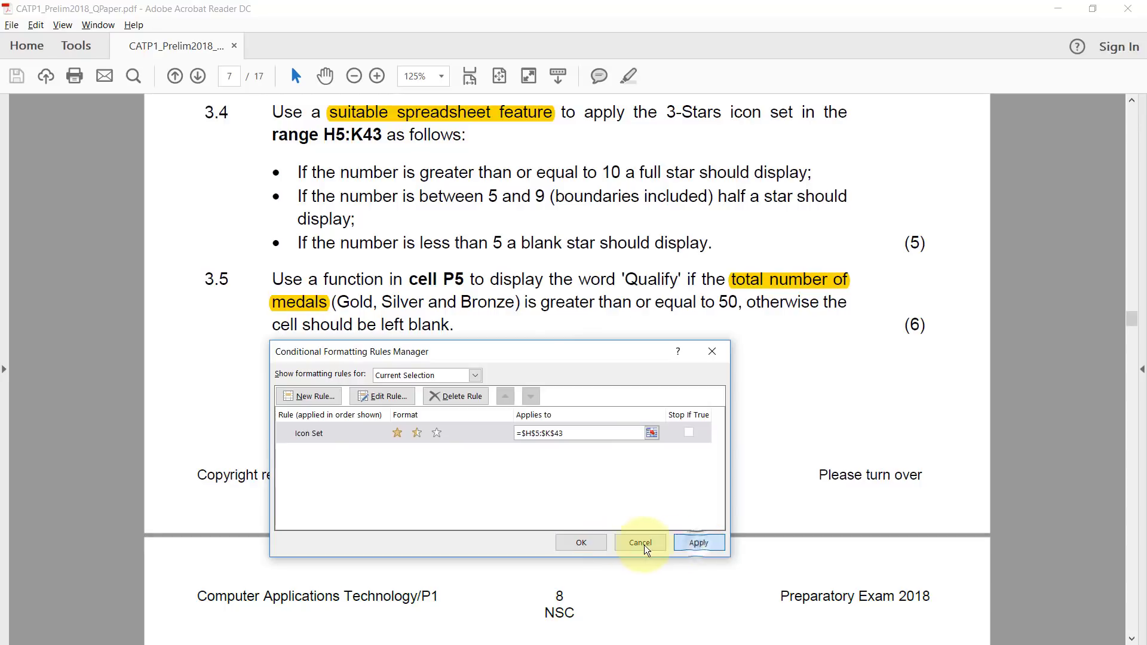
left_click(582, 542)
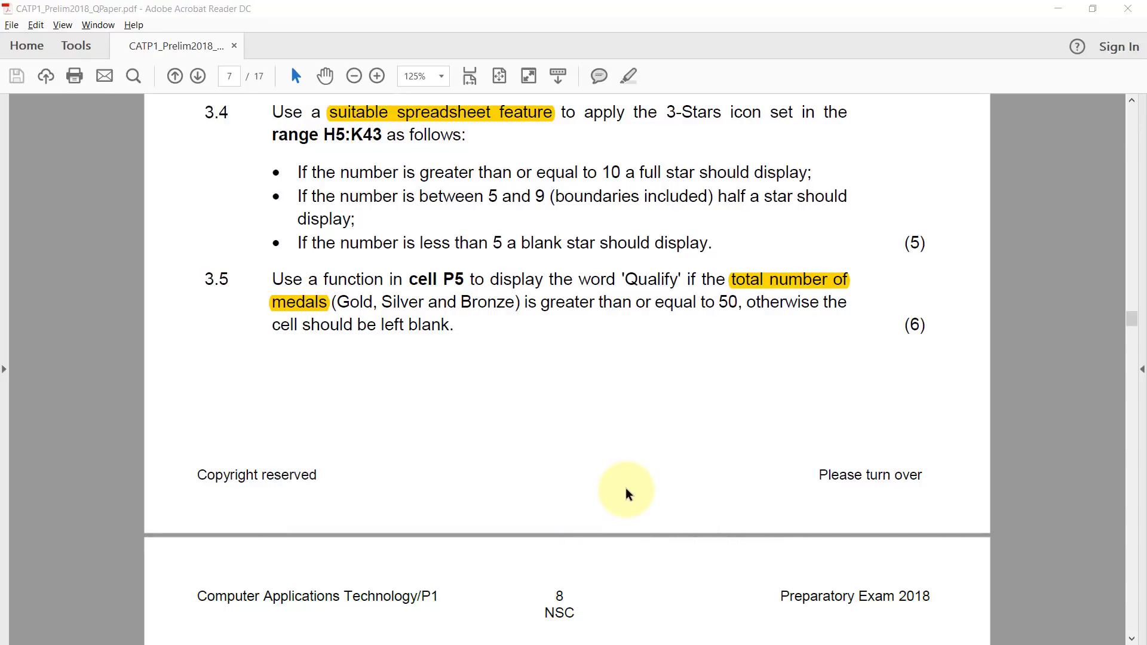
key("alt+Tab")
scroll(744, 432, "down", 1)
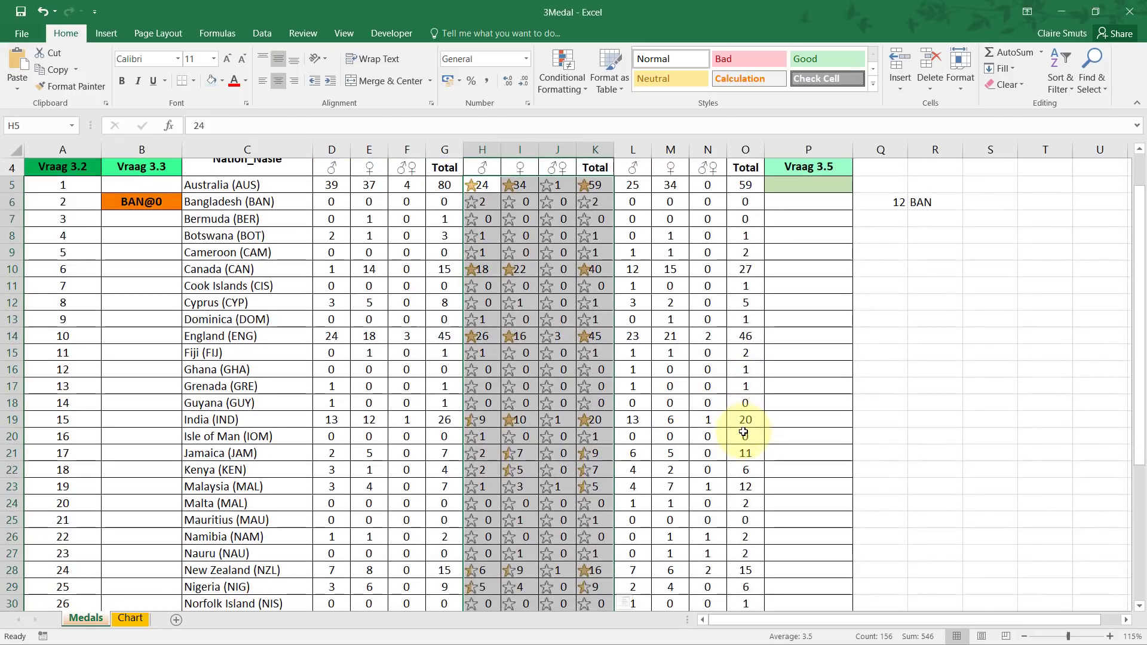
scroll(744, 431, "down", 5)
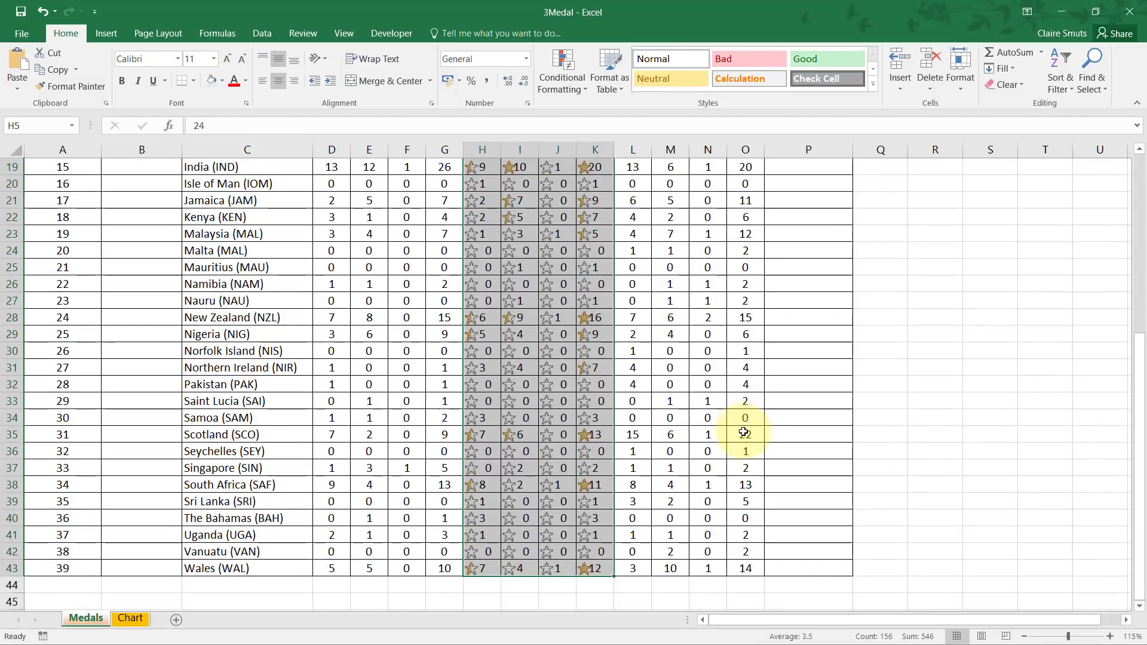
scroll(744, 432, "up", 6)
Read question 3.5 in the question paper, checking the target cell, the condition and which medal types are included.
key("alt+Tab")
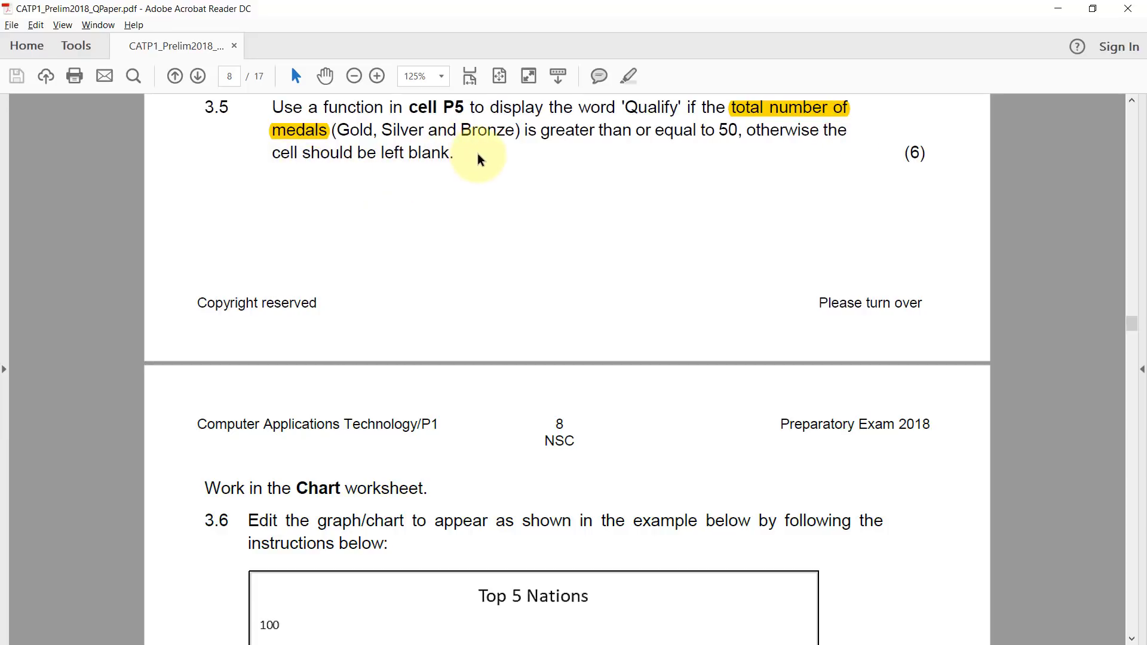
left_click(762, 108)
left_click(625, 128)
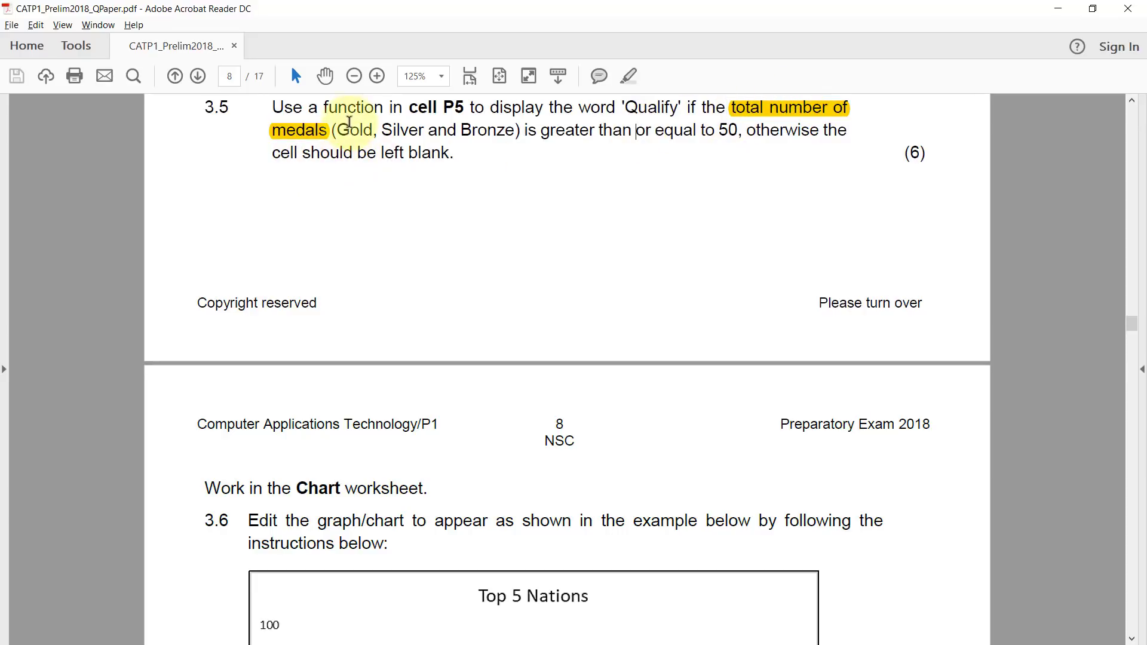
left_click_drag(342, 126, 515, 131)
left_click(517, 139)
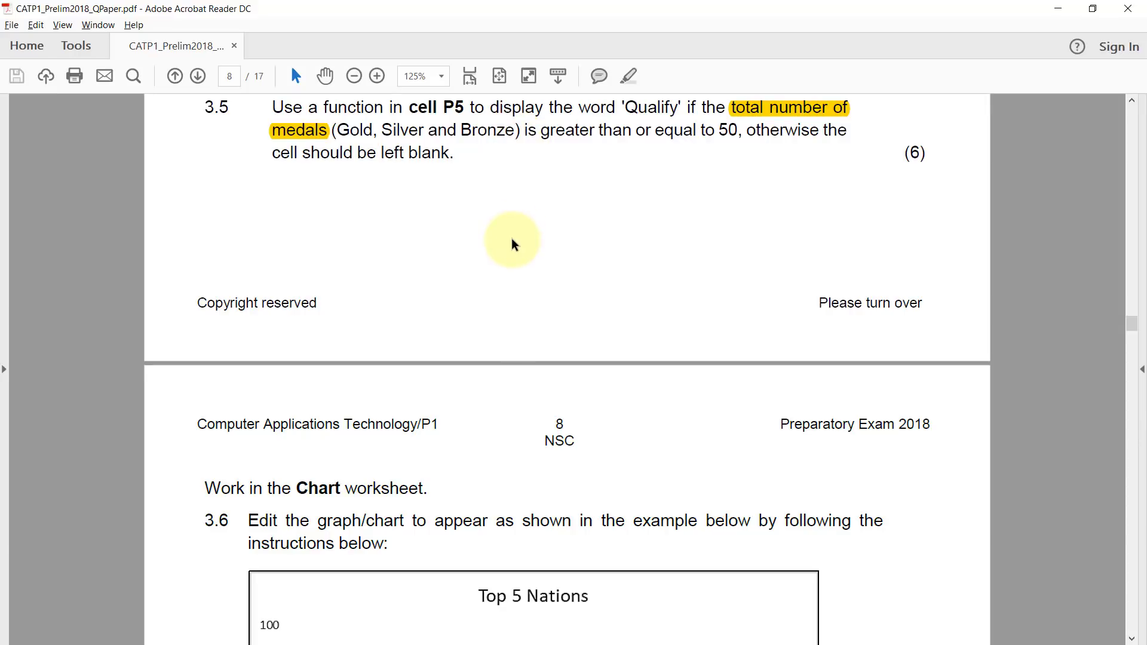
key("alt+Tab")
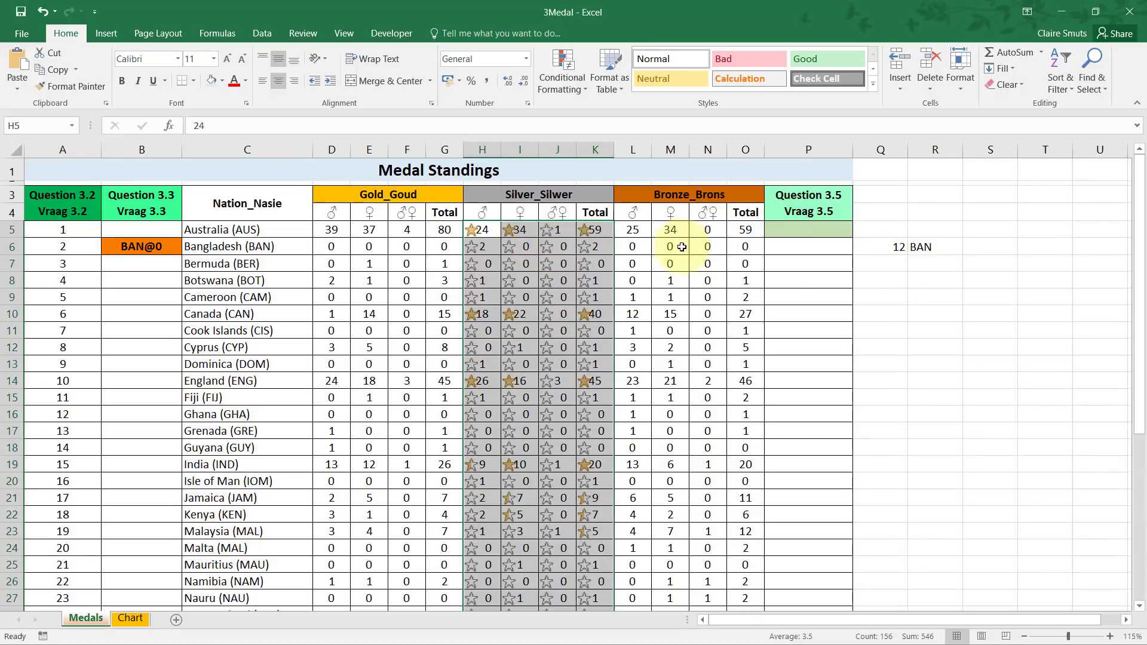
Enter the formula =G5+K5+O5 in helper cell S5 to add Australia's gold, silver and bronze totals.
left_click(800, 237)
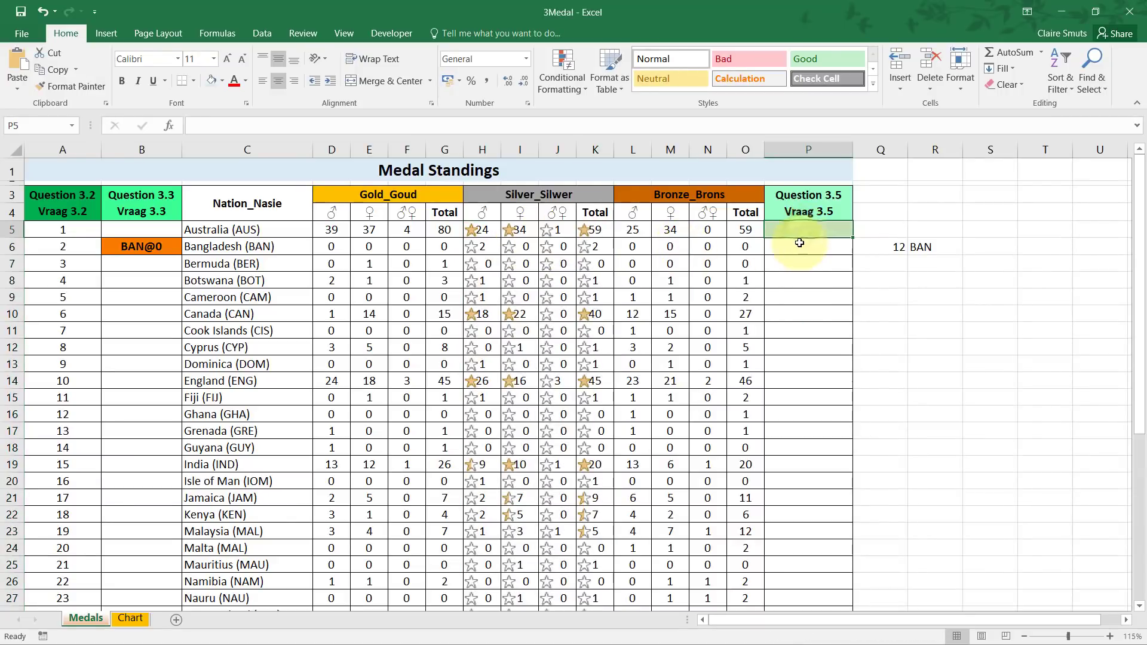
left_click(987, 229)
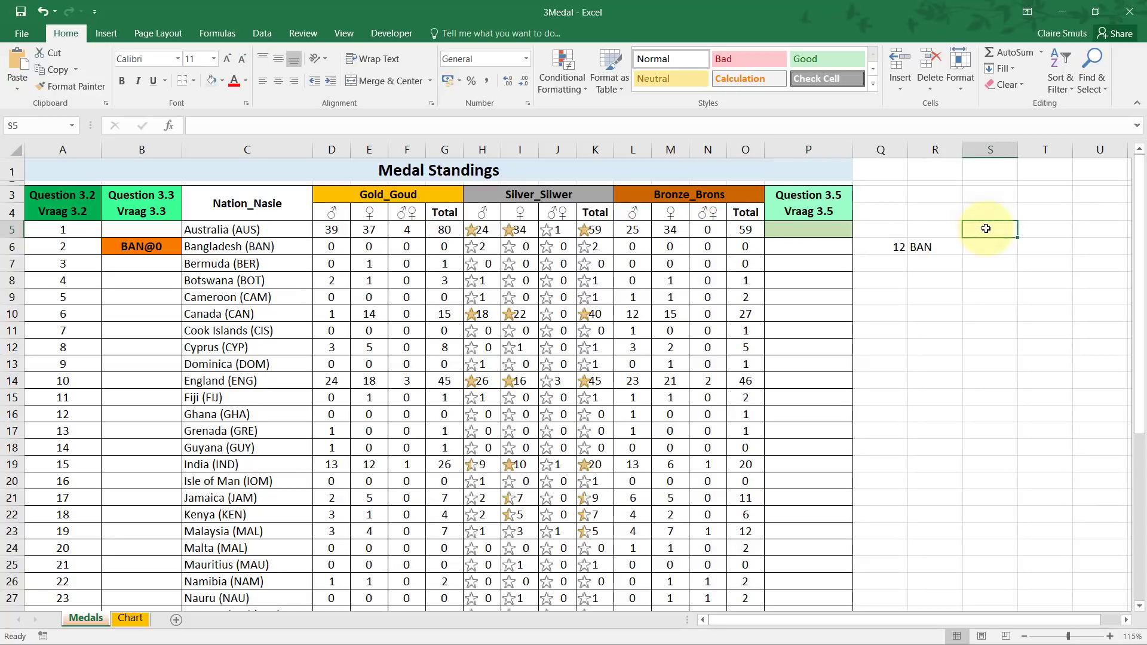
left_click(818, 230)
left_click(985, 228)
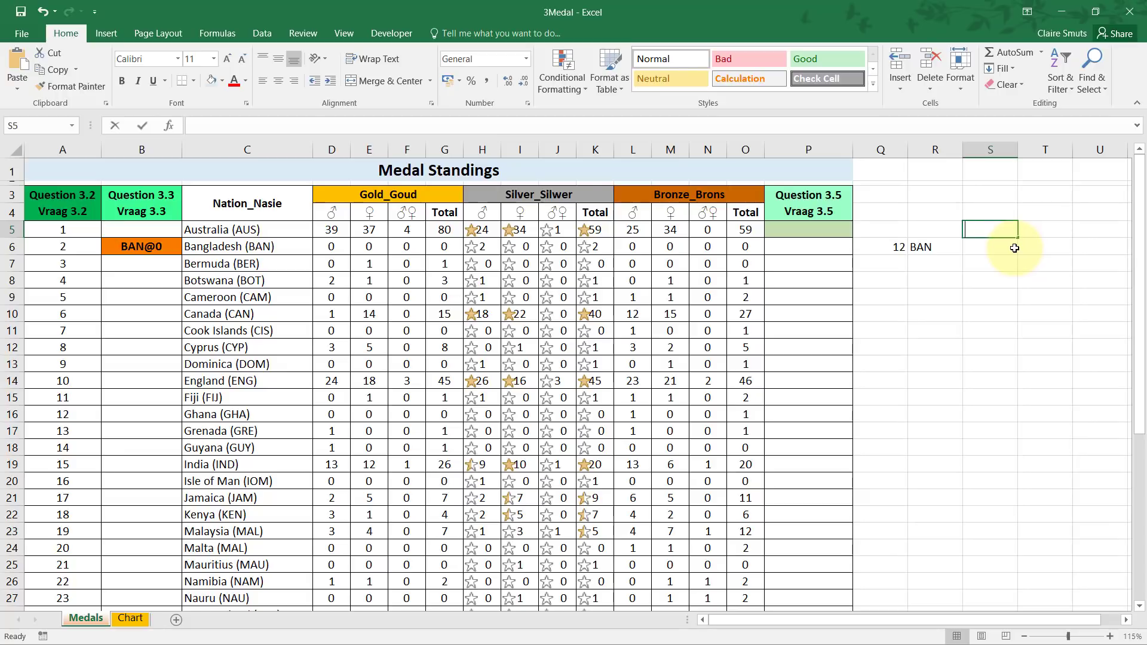
type("=")
left_click(440, 232)
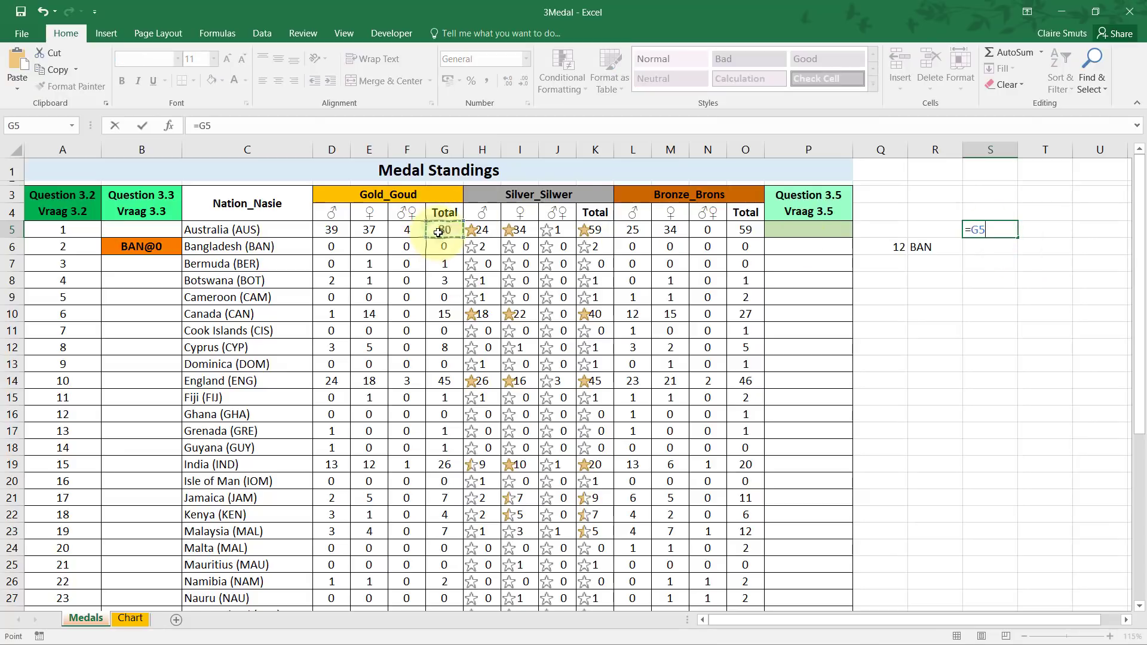
type("+")
left_click(595, 231)
type("+")
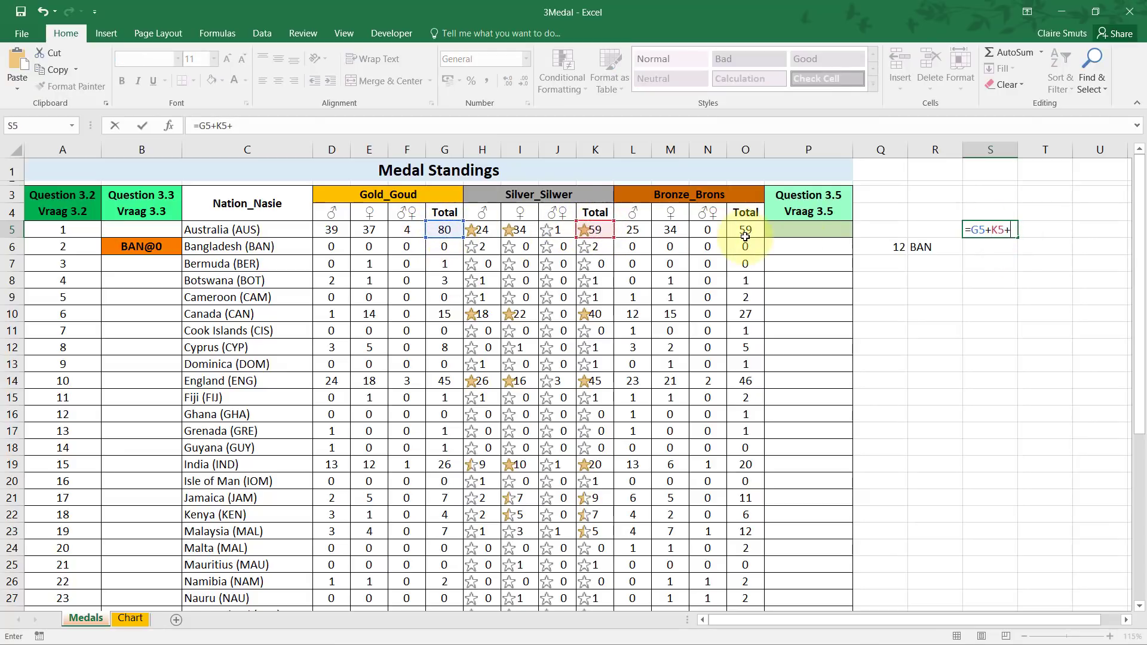
left_click(745, 233)
key("Tab")
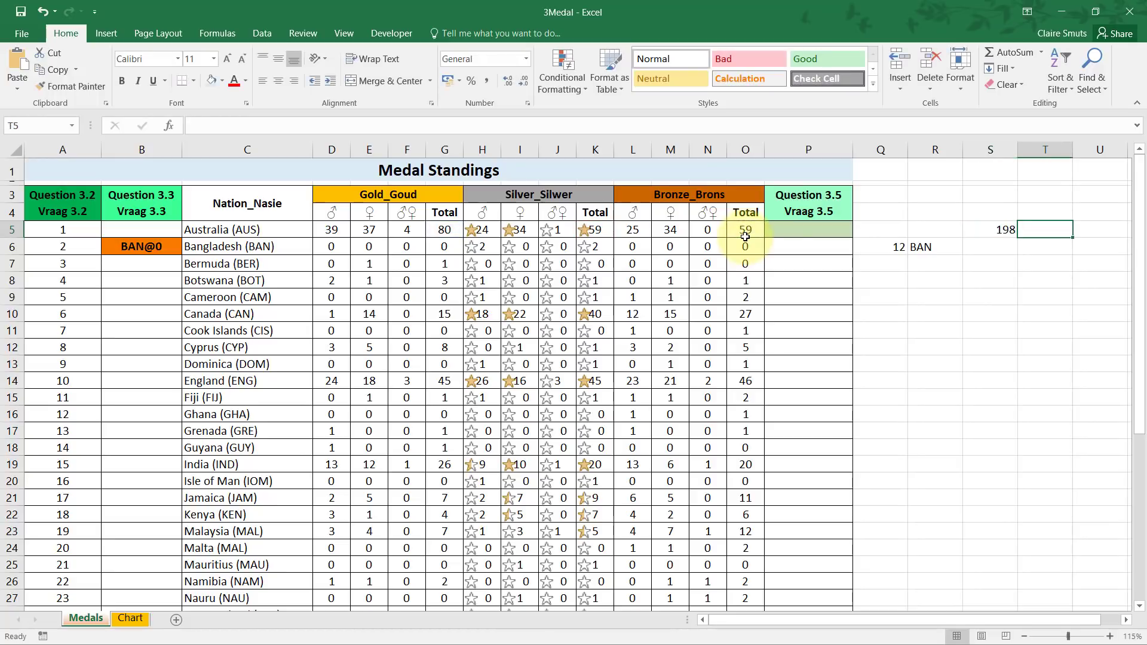
Replace the formula in S5 with =SUM(G5,K5,O5) to total Australia's gold, silver and bronze medals.
left_click(999, 229)
type("=")
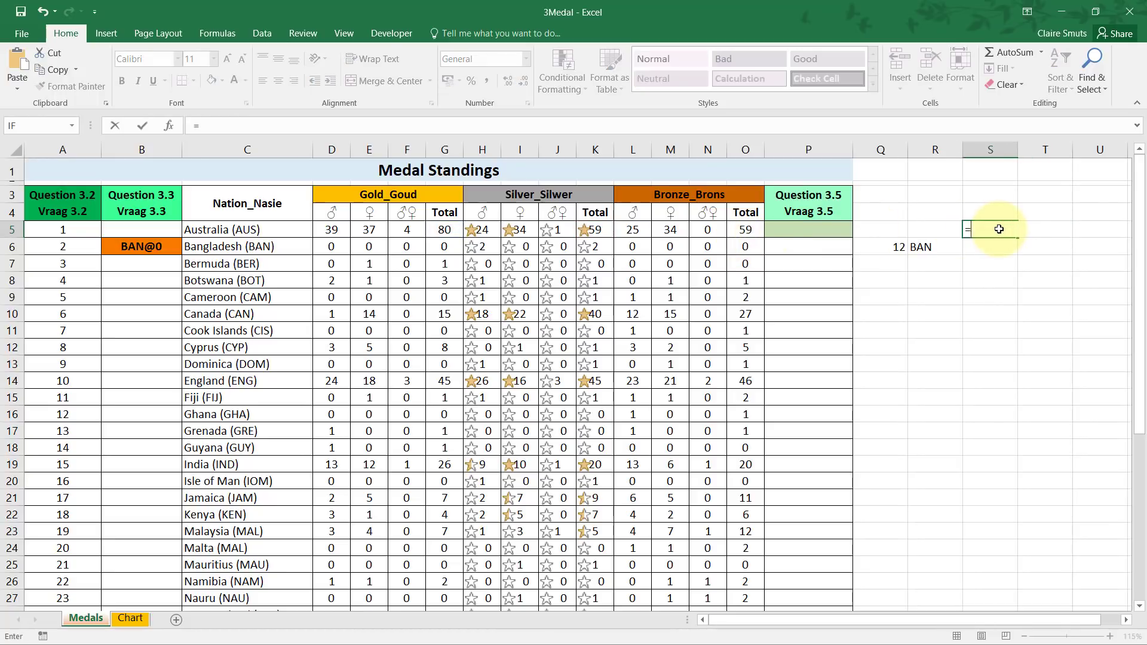
type("sum")
key("Tab")
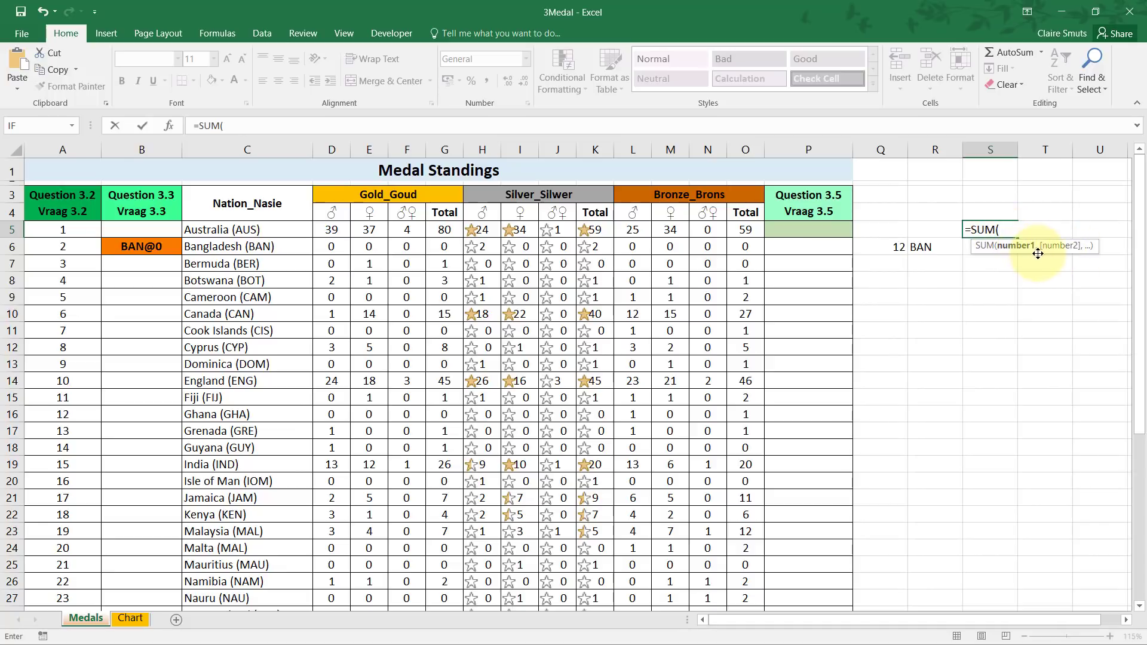
left_click(452, 229)
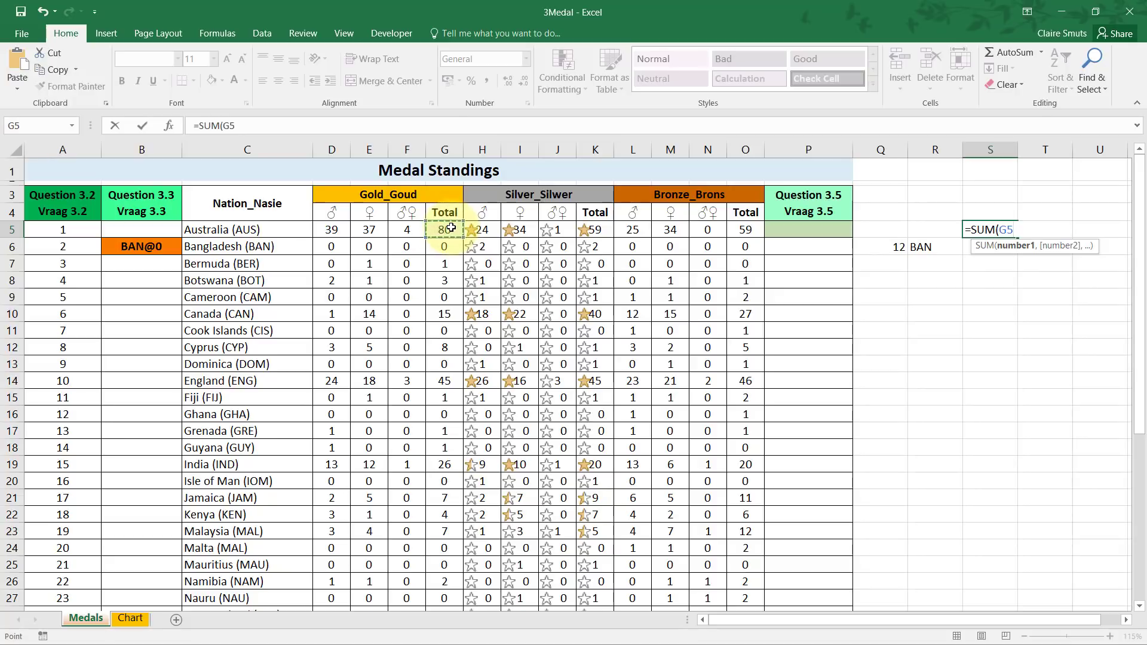
type(",")
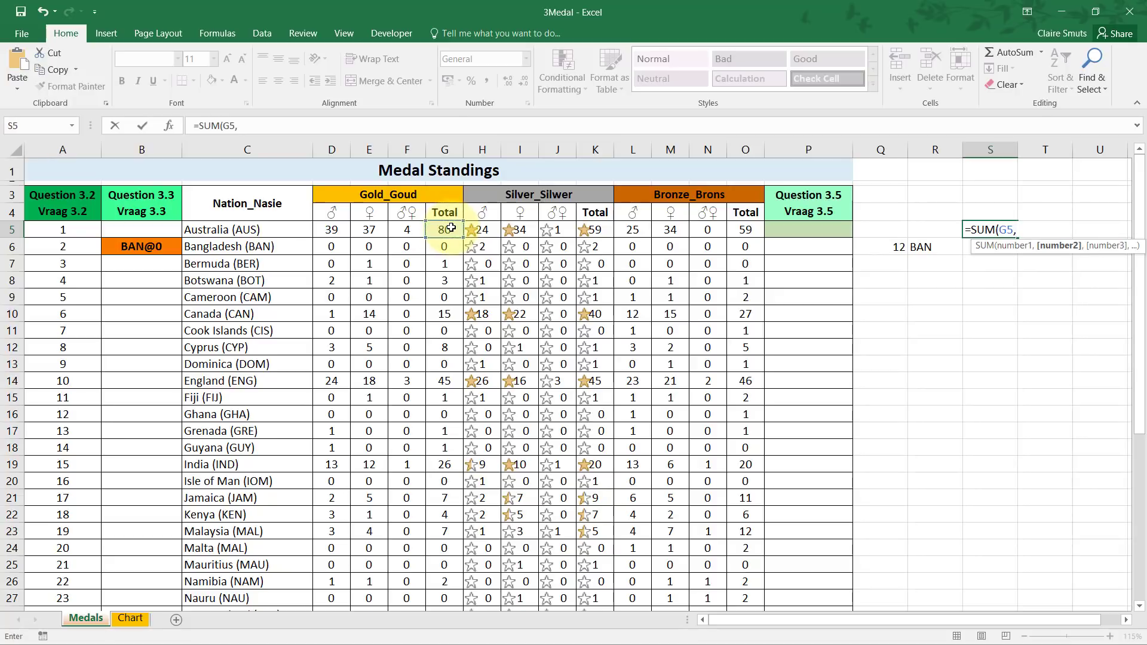
left_click(598, 225)
type(",")
left_click(748, 232)
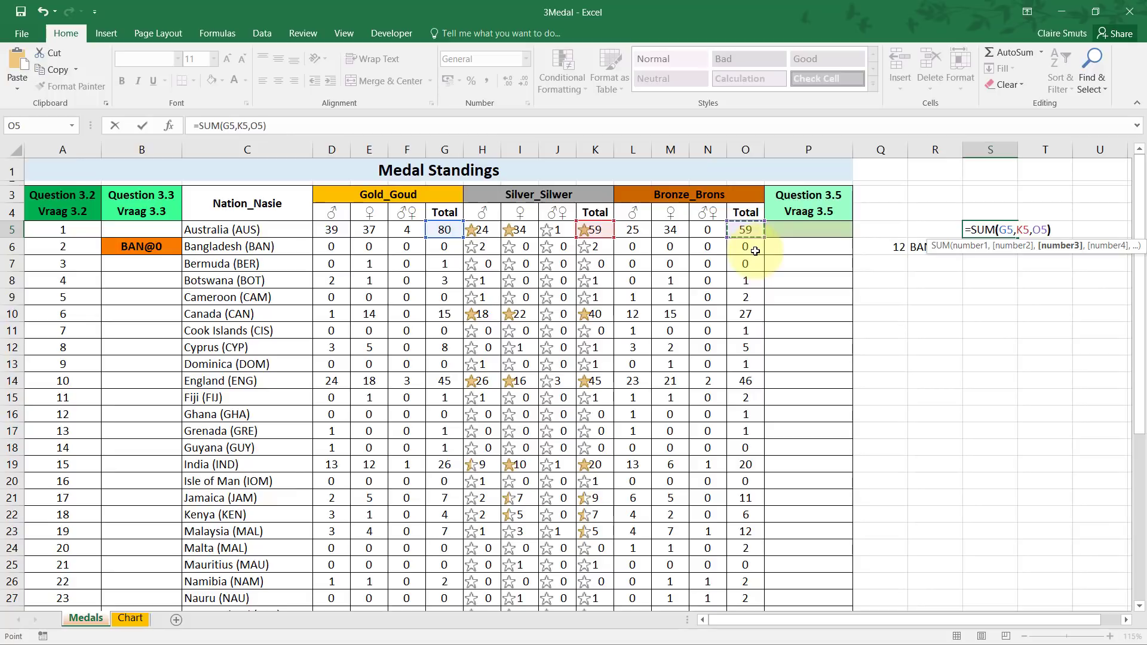
key("Tab")
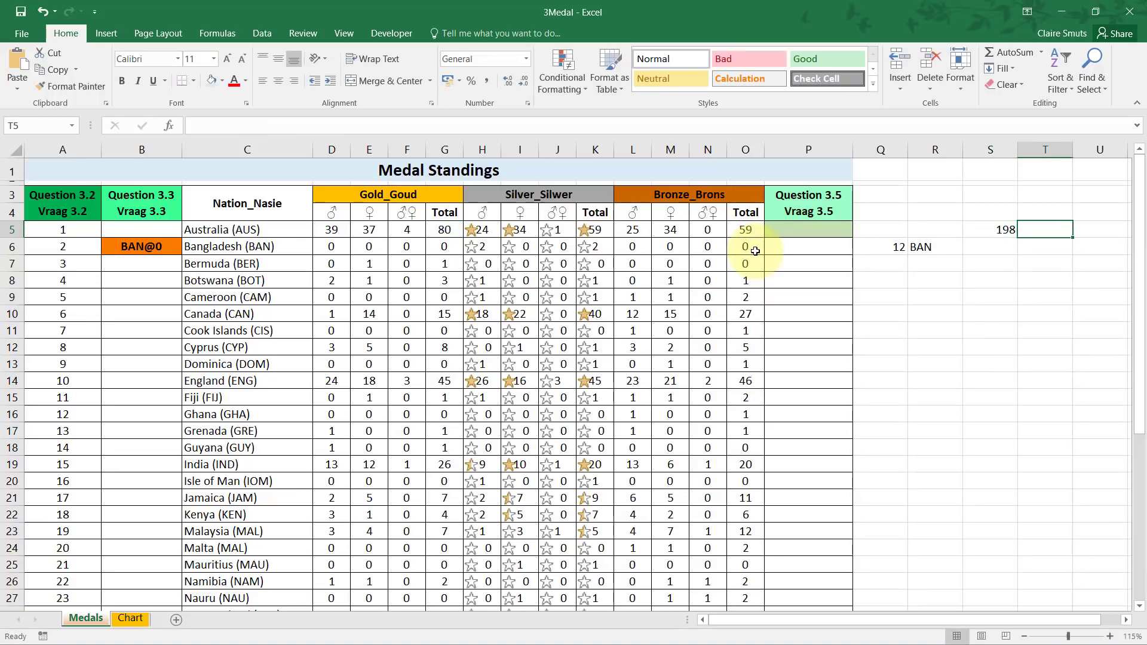
Fill the SUM formula from S5 down to S43 for all the nations.
left_click(986, 234)
left_click_drag(1020, 234, 897, 574)
scroll(891, 580, "up", 6)
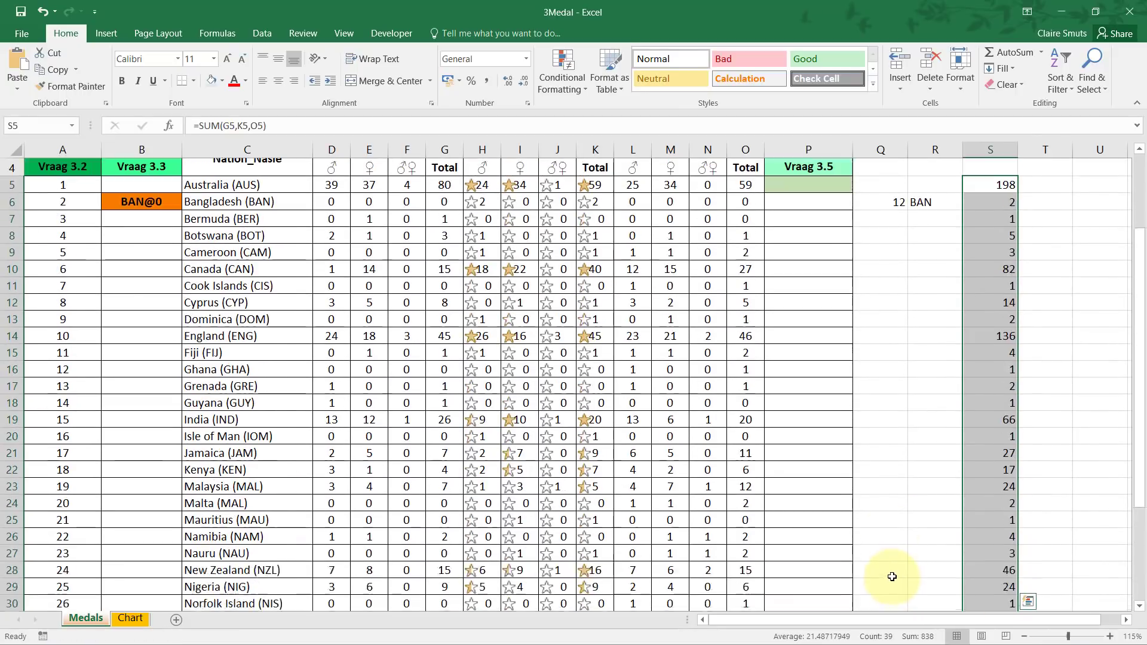
Select cell P5 and recheck the medal threshold and the "otherwise" case of question 3.5 in the question paper.
left_click(818, 227)
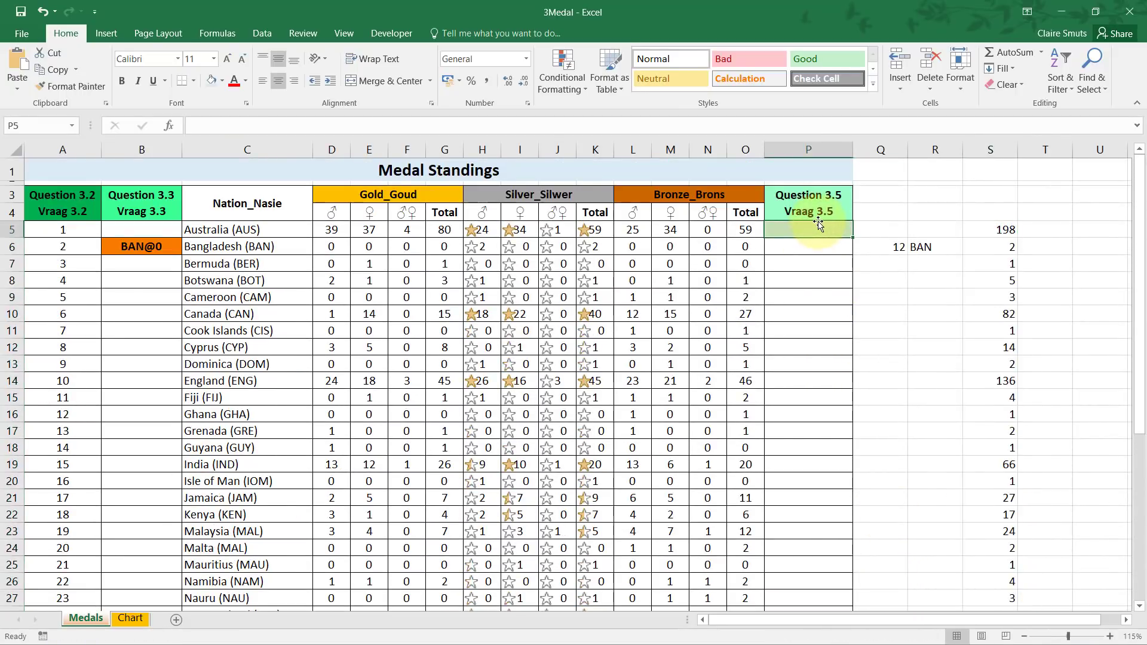
key("alt+Tab")
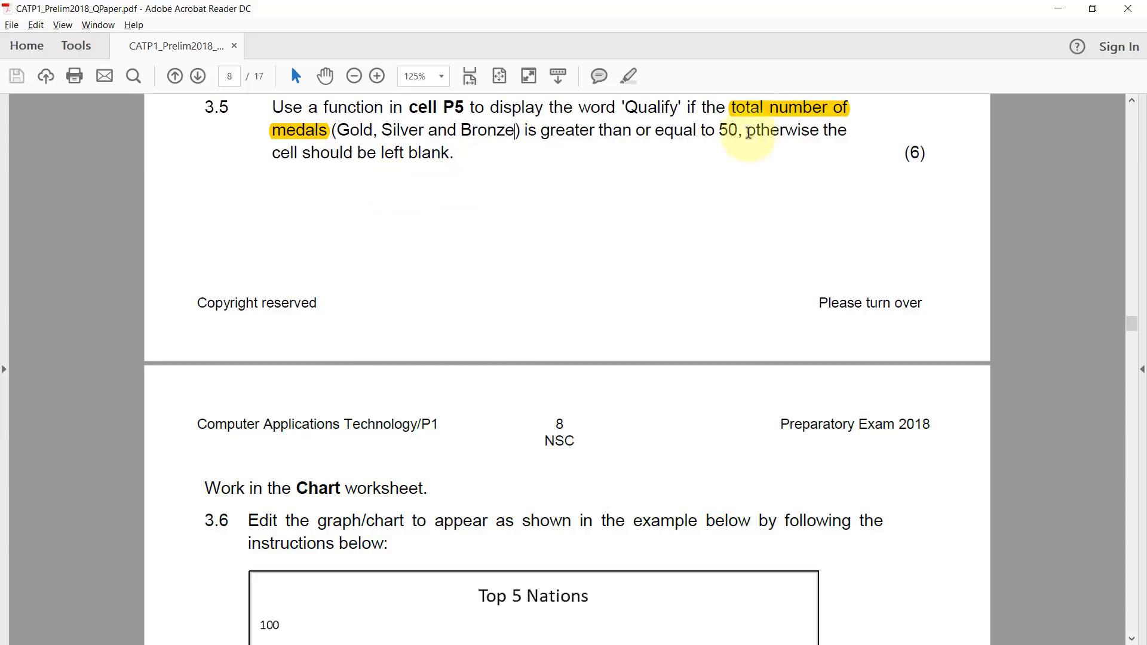
double_click(797, 130)
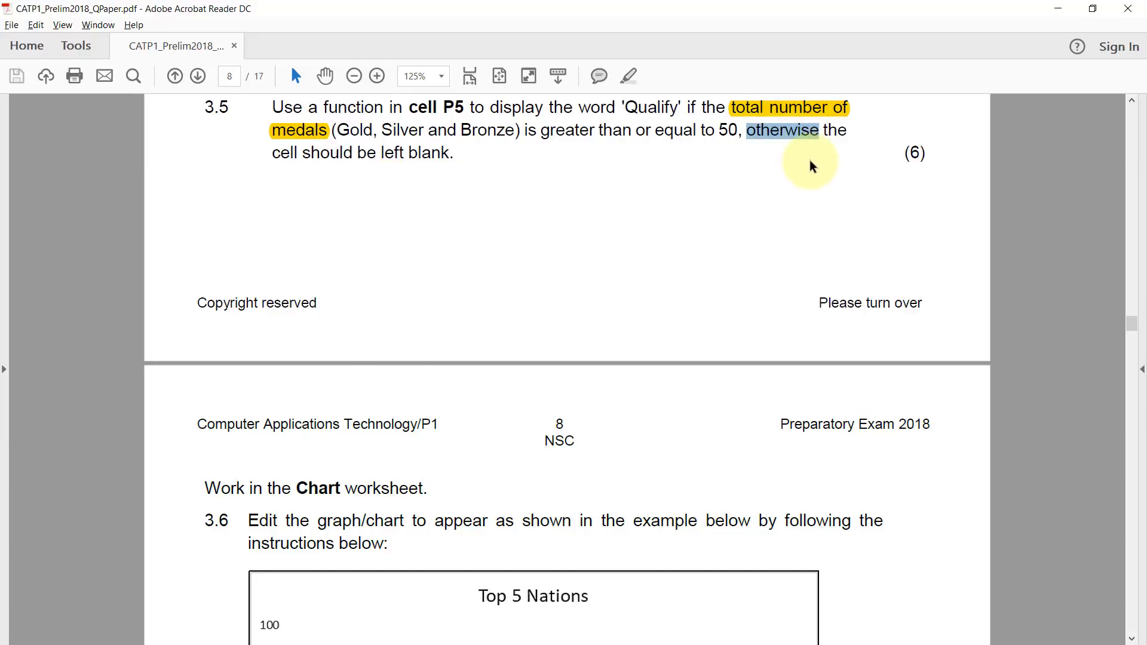
key("alt+Tab")
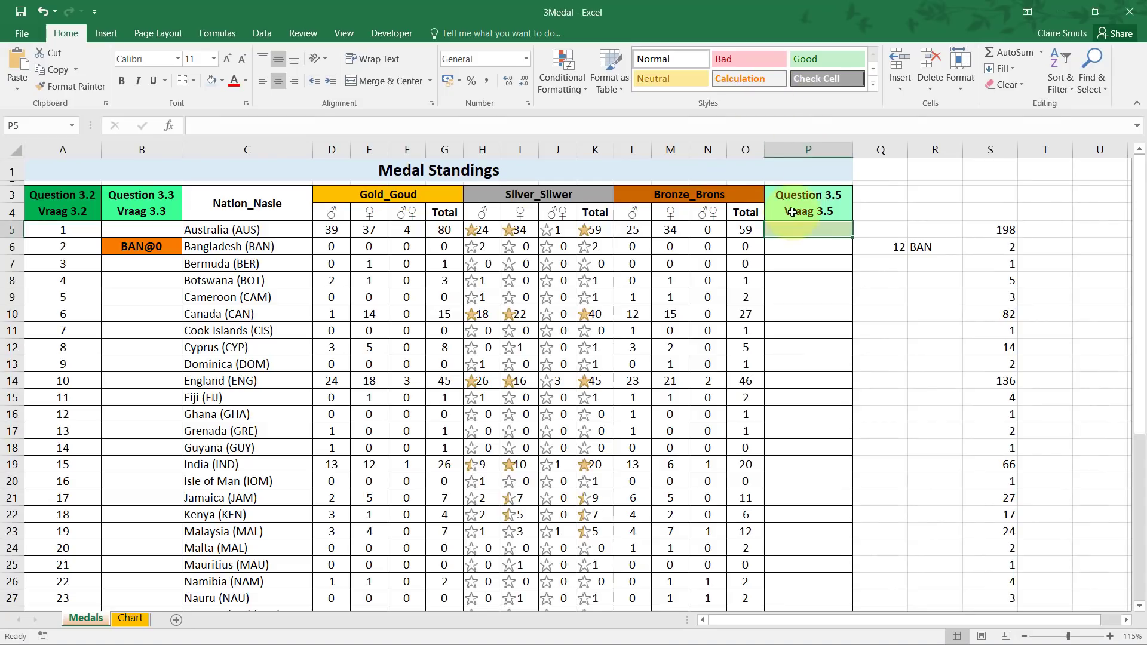
Build the formula =IF(S5>=50,"Qualify","") in P5, using the helper total in S5 as the test.
type("=IF(")
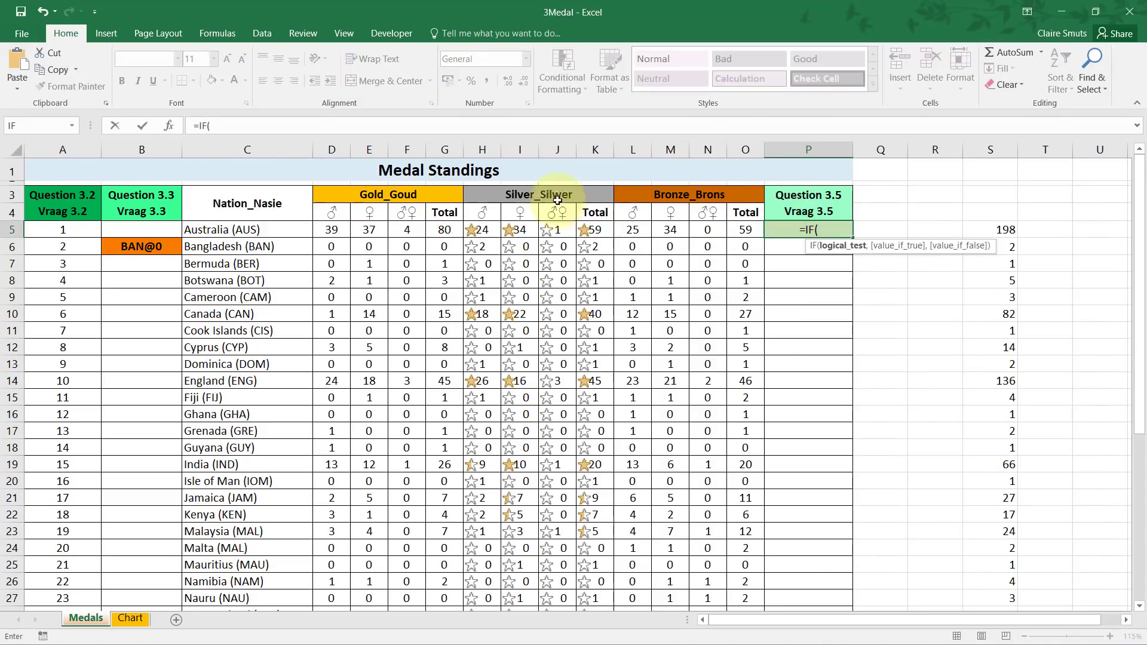
left_click(169, 126)
left_click_drag(659, 321, 761, 302)
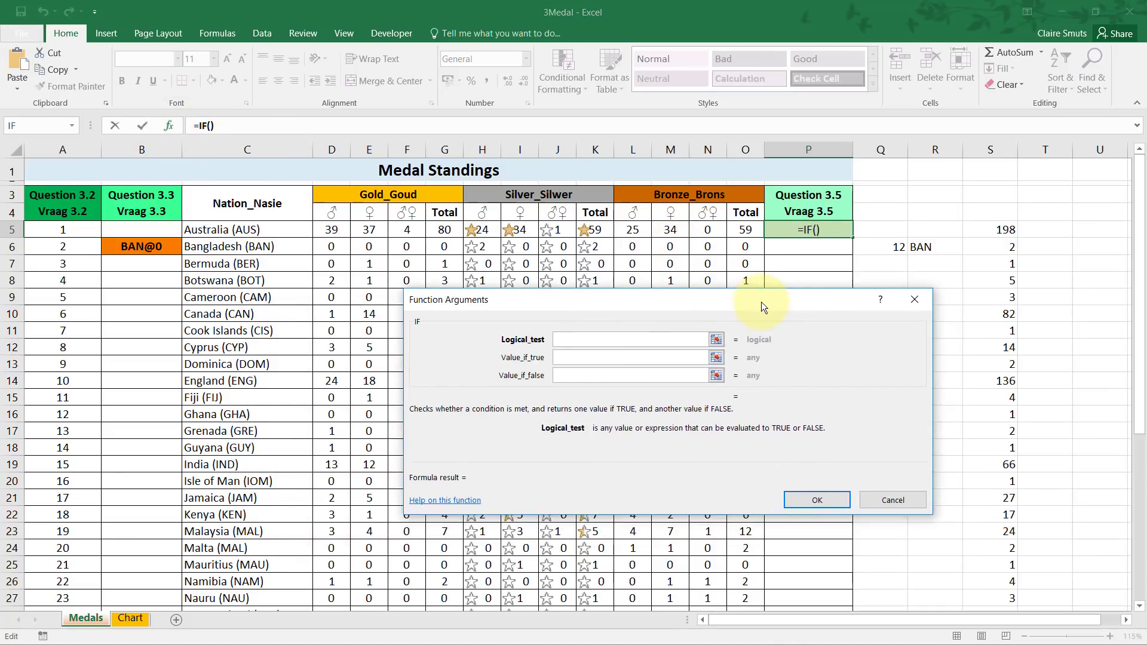
left_click(992, 230)
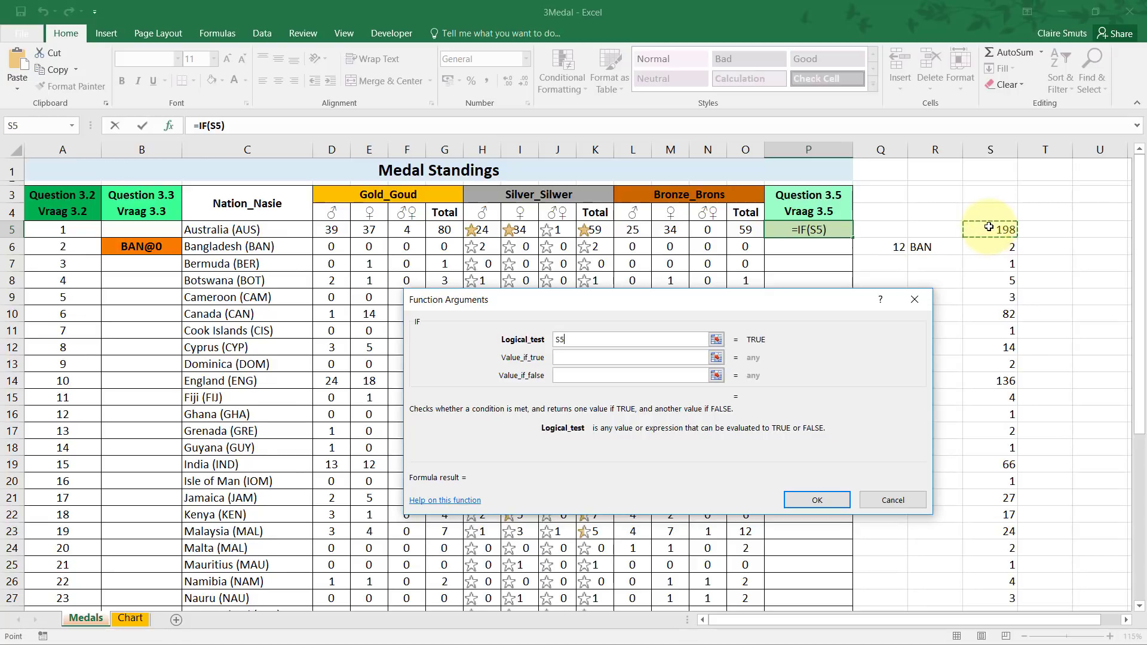
type(">=50")
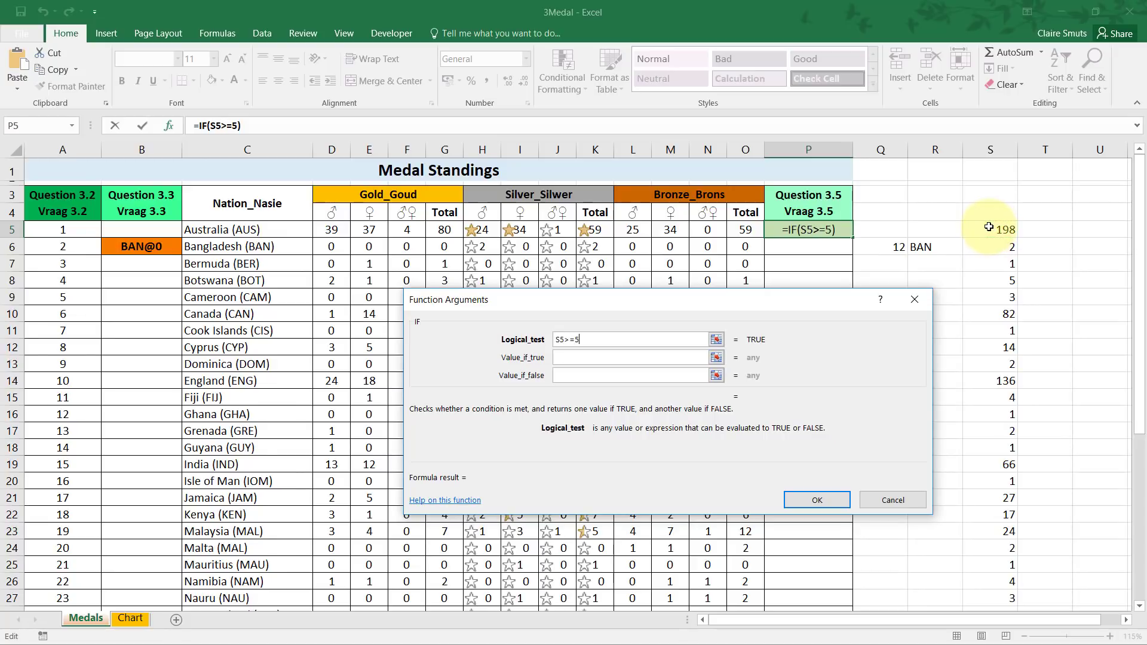
left_click(605, 358)
type("Qualify")
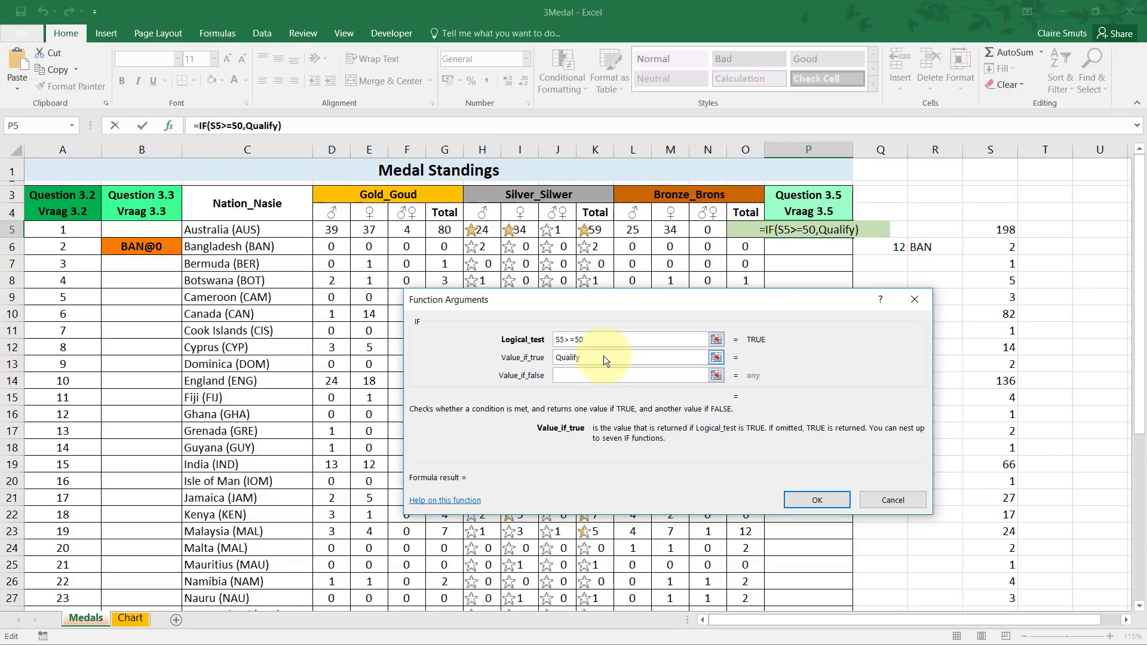
left_click(605, 377)
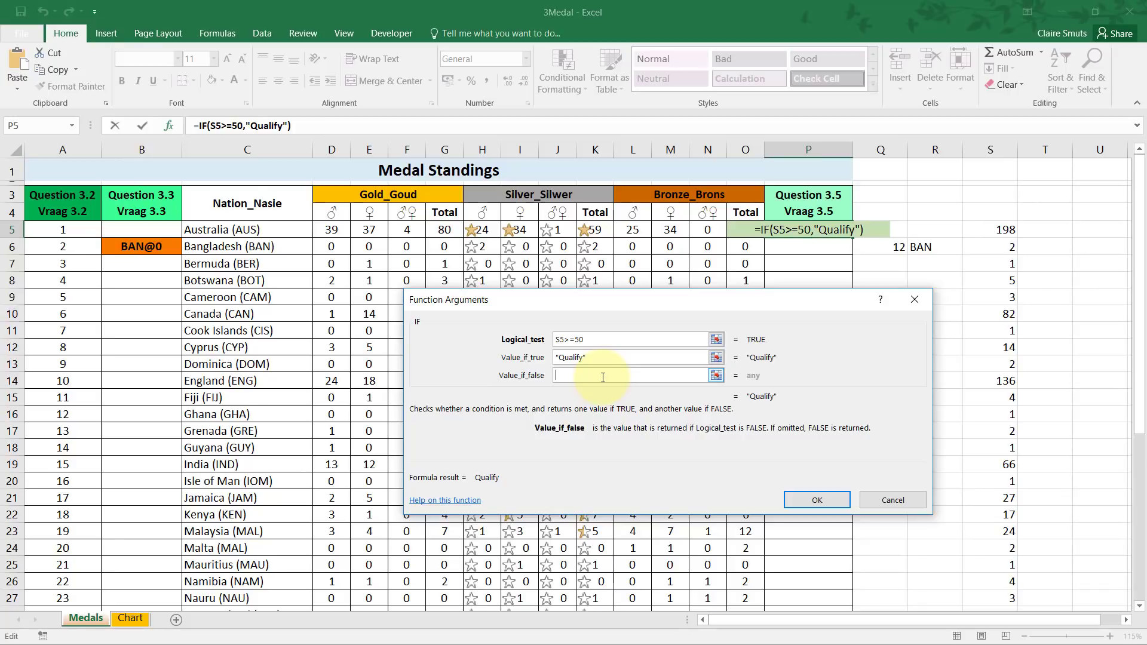
type("\"\"")
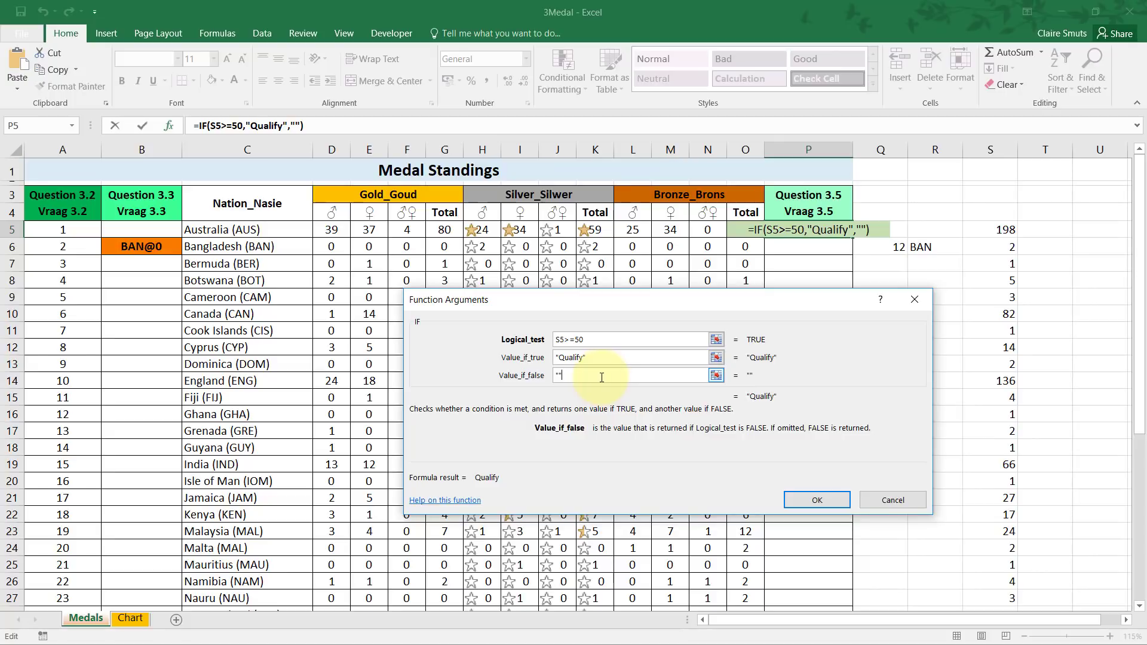
left_click(819, 500)
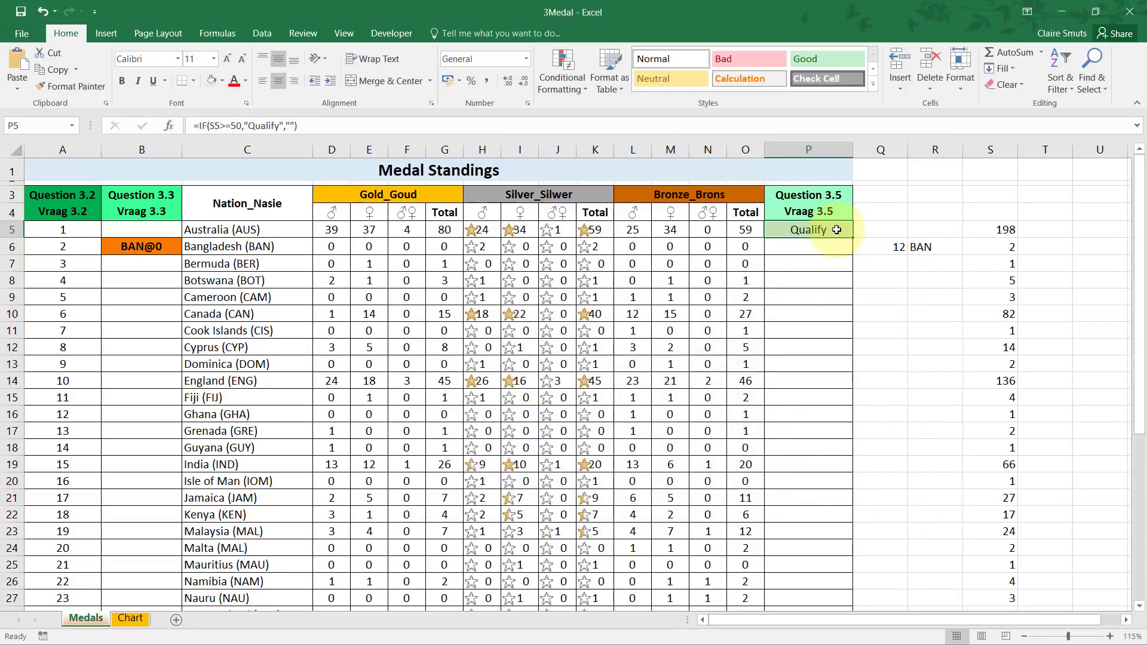
Replace the S5 reference in P5's logical test with SUM(G5,K5,O5), keeping the >=50 comparison.
double_click(837, 229)
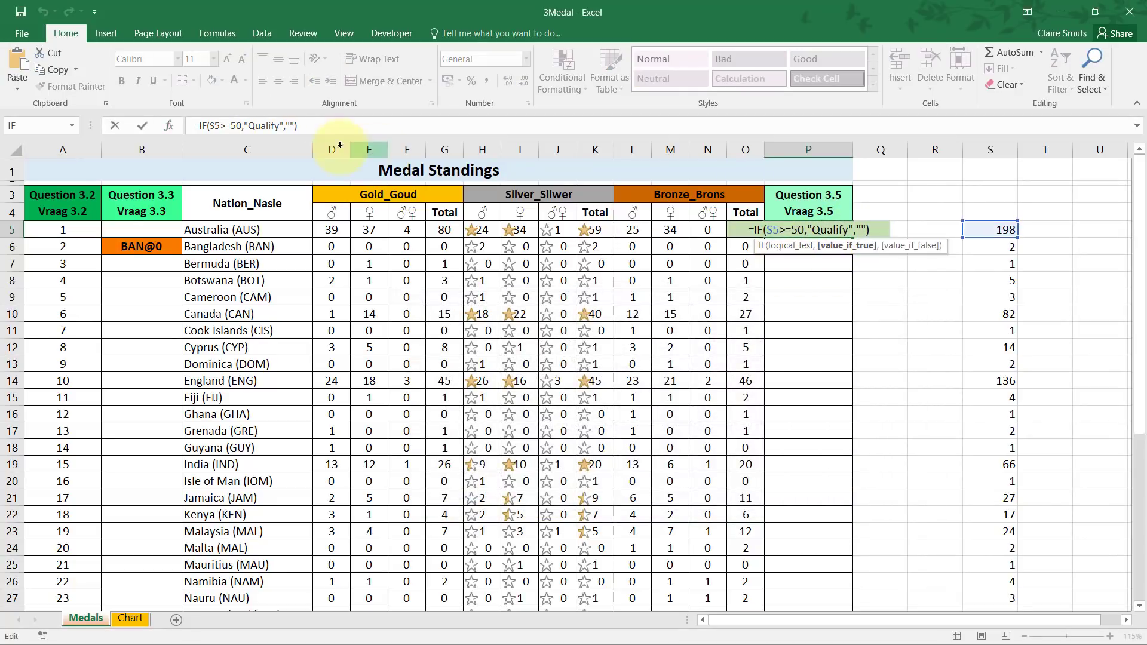
left_click(169, 126)
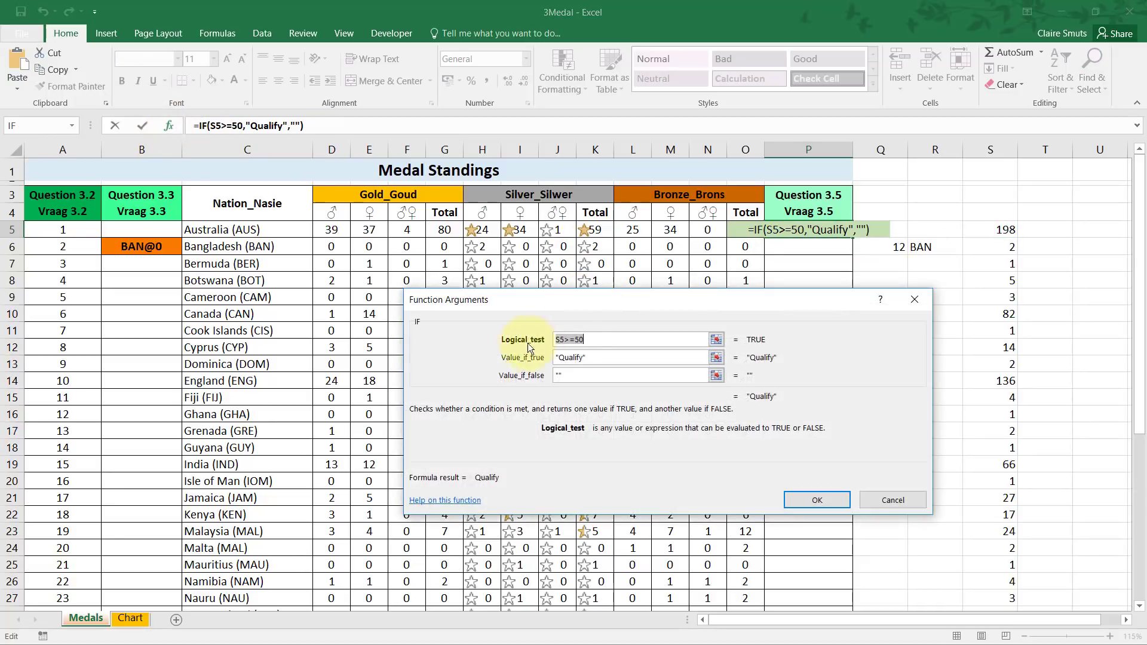
double_click(565, 339)
type("SUM(")
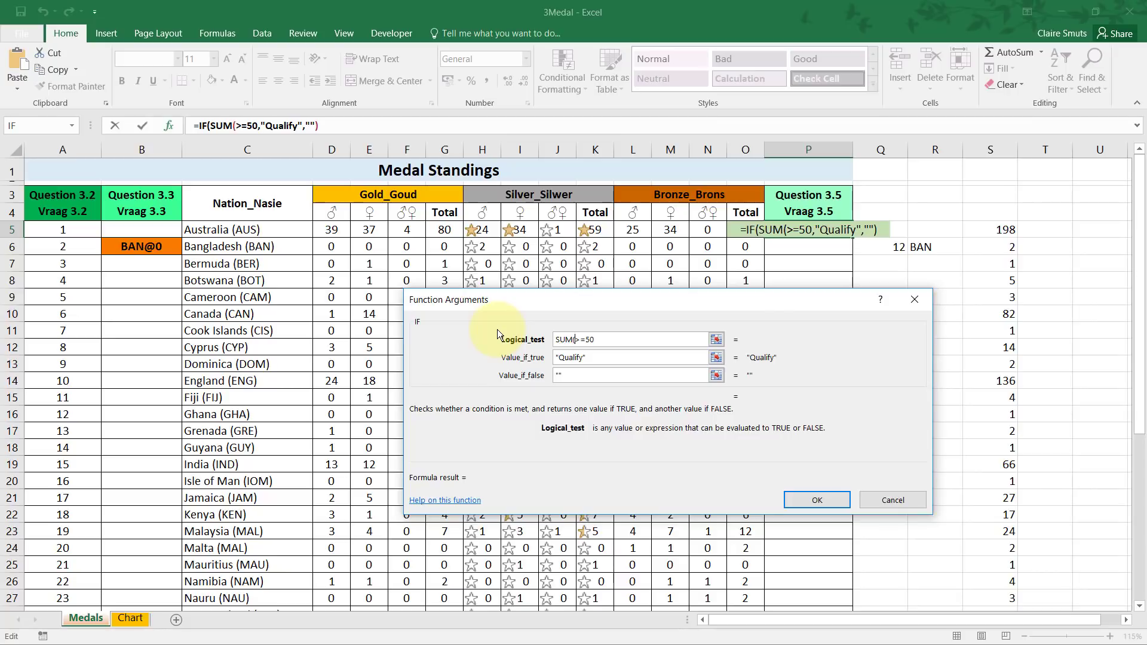
left_click(442, 229)
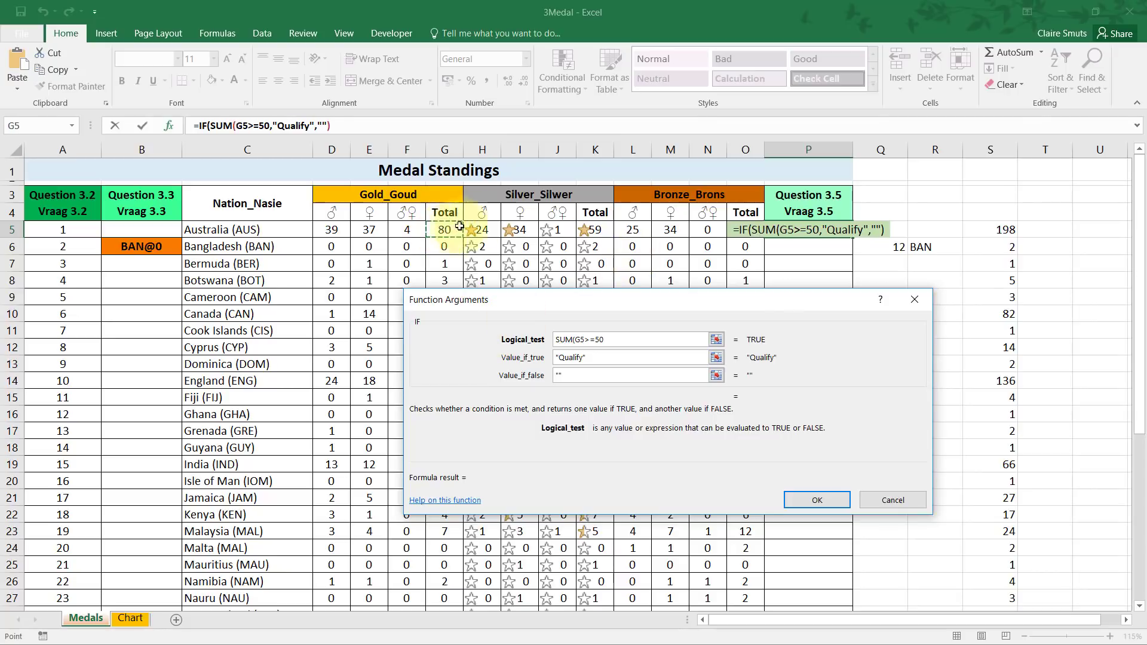
type(",")
left_click(597, 230)
type(",")
left_click(747, 230)
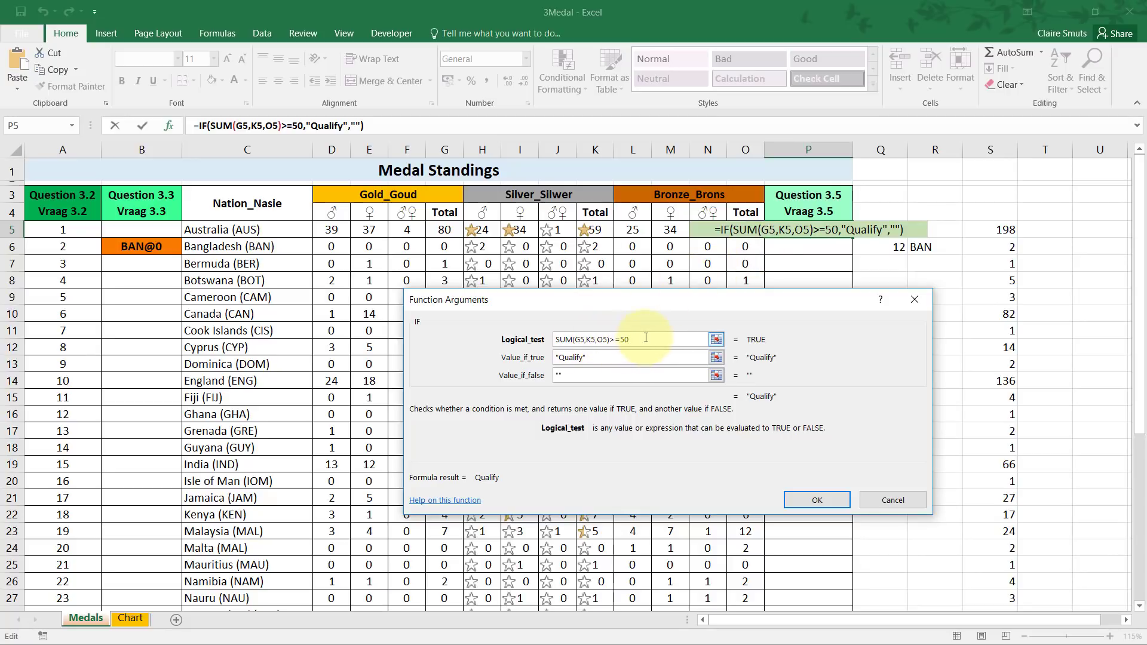
left_click_drag(612, 339, 555, 339)
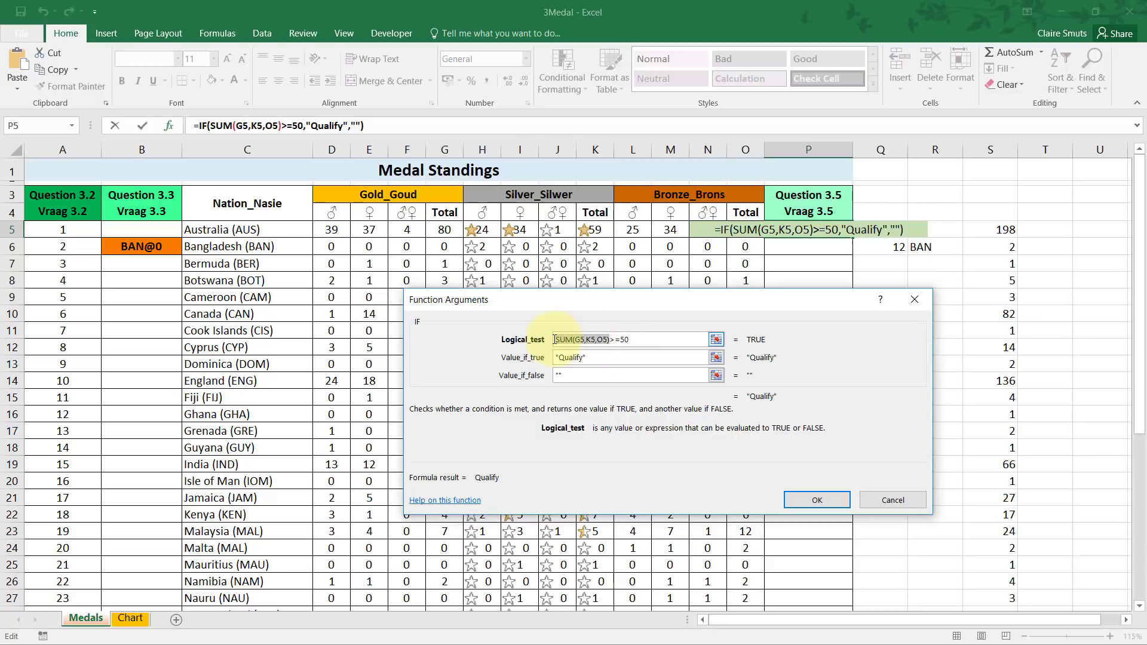
left_click(636, 339)
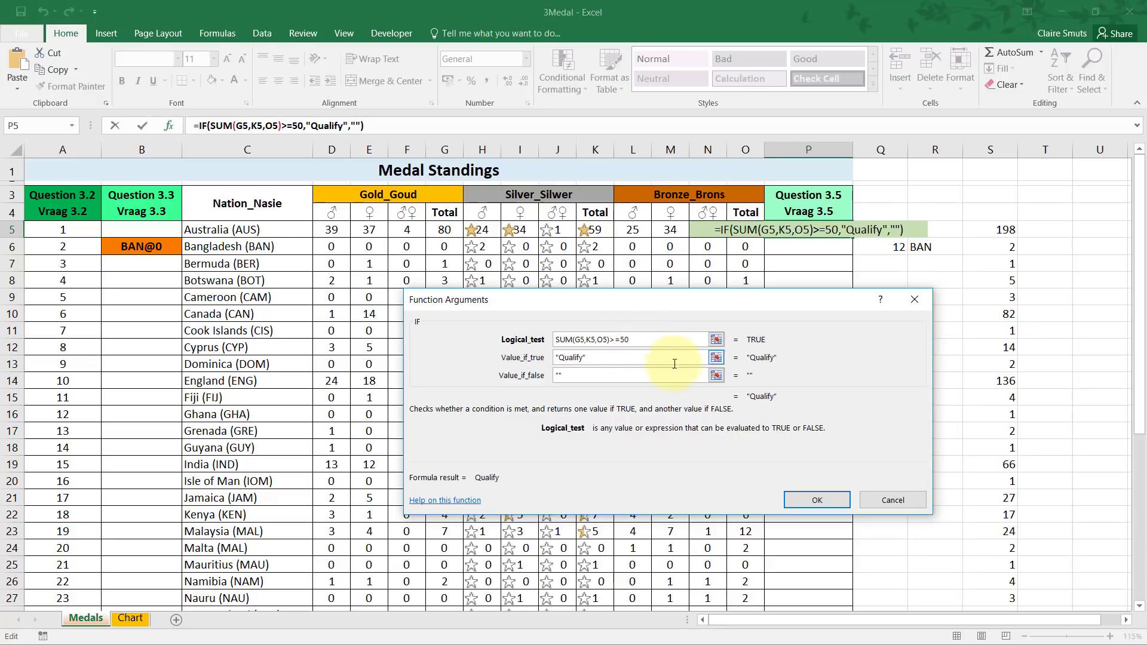
left_click(814, 501)
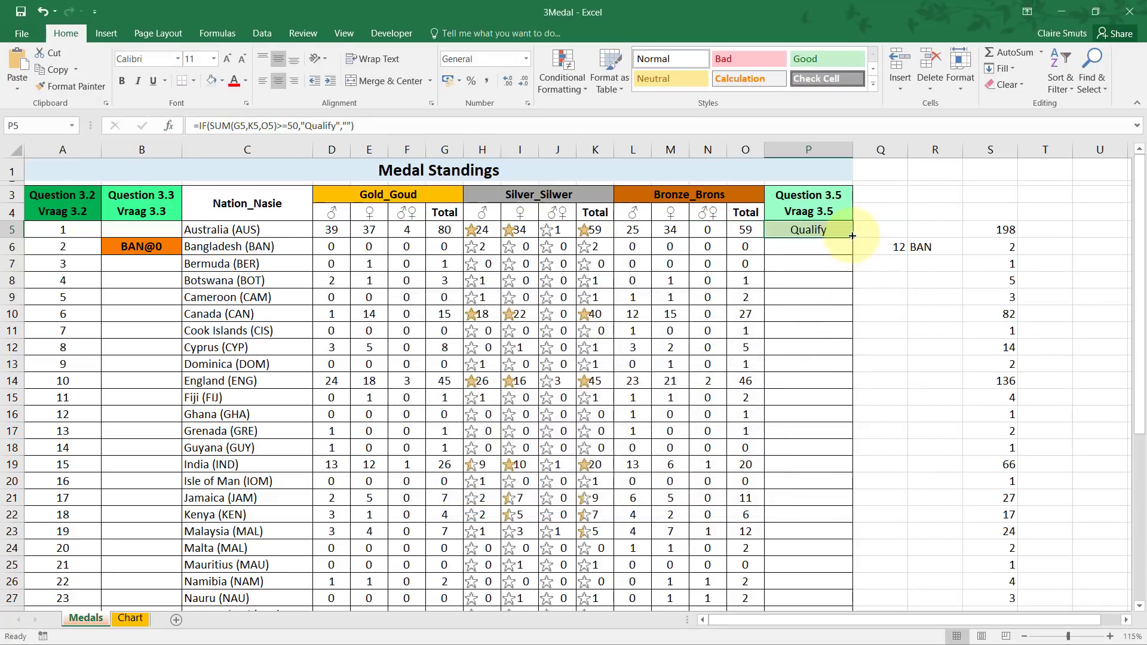
left_click(997, 247)
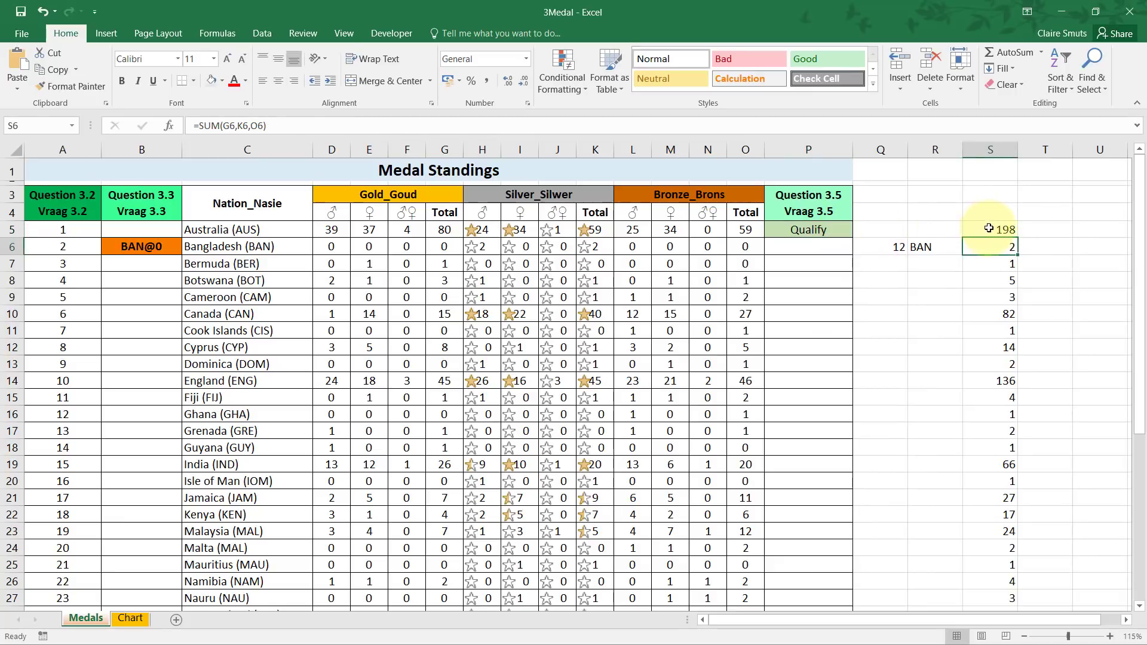
left_click_drag(989, 228, 965, 348)
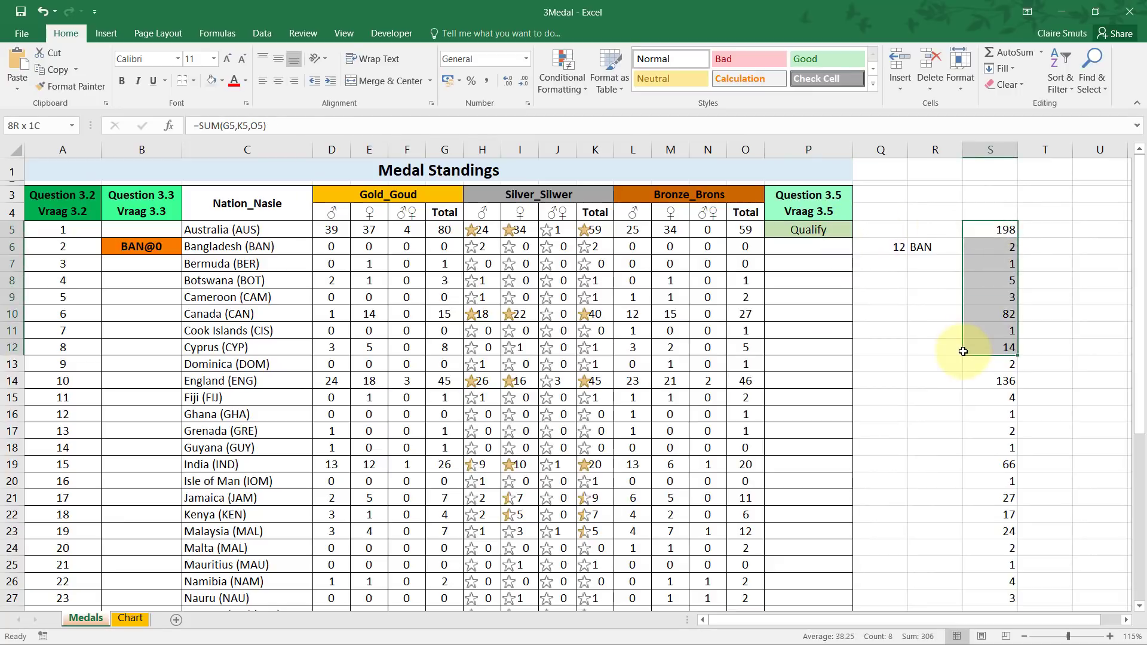
left_click(816, 225)
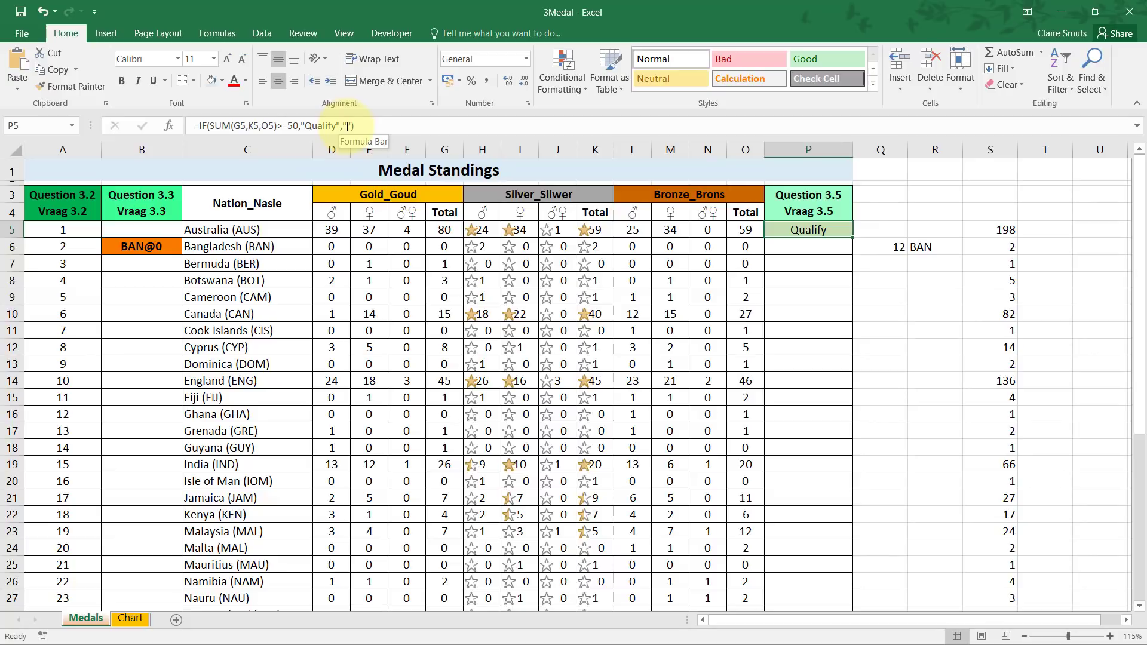
left_click(891, 218)
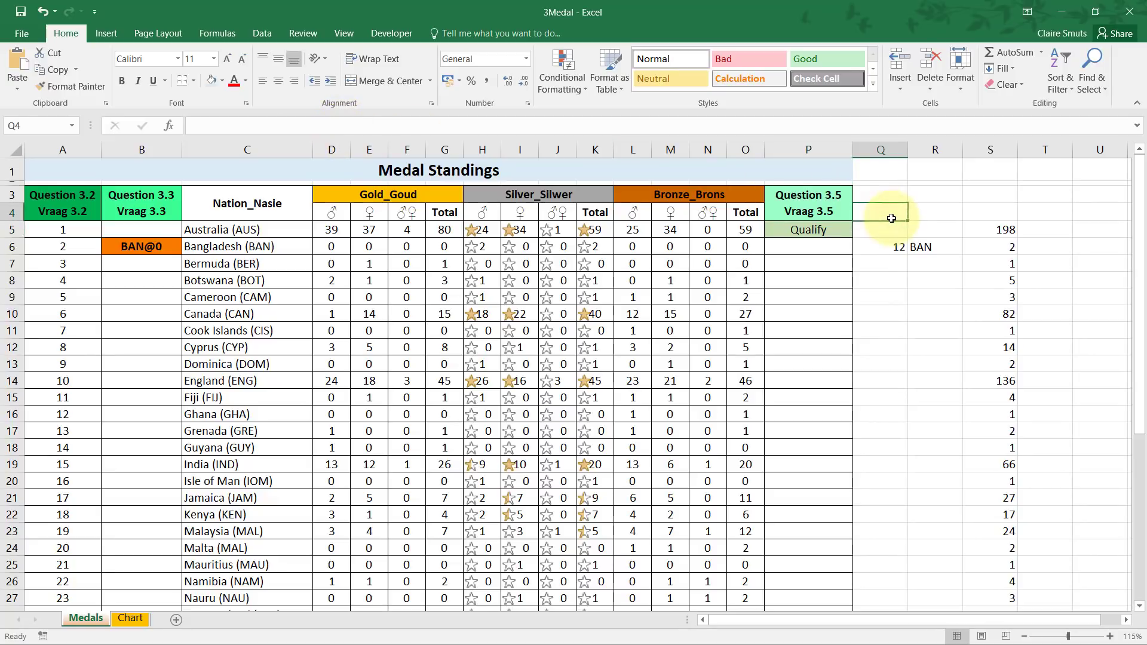
Change the IF formula's false result in P5 to a single space and fill it down to P26.
left_click(837, 232)
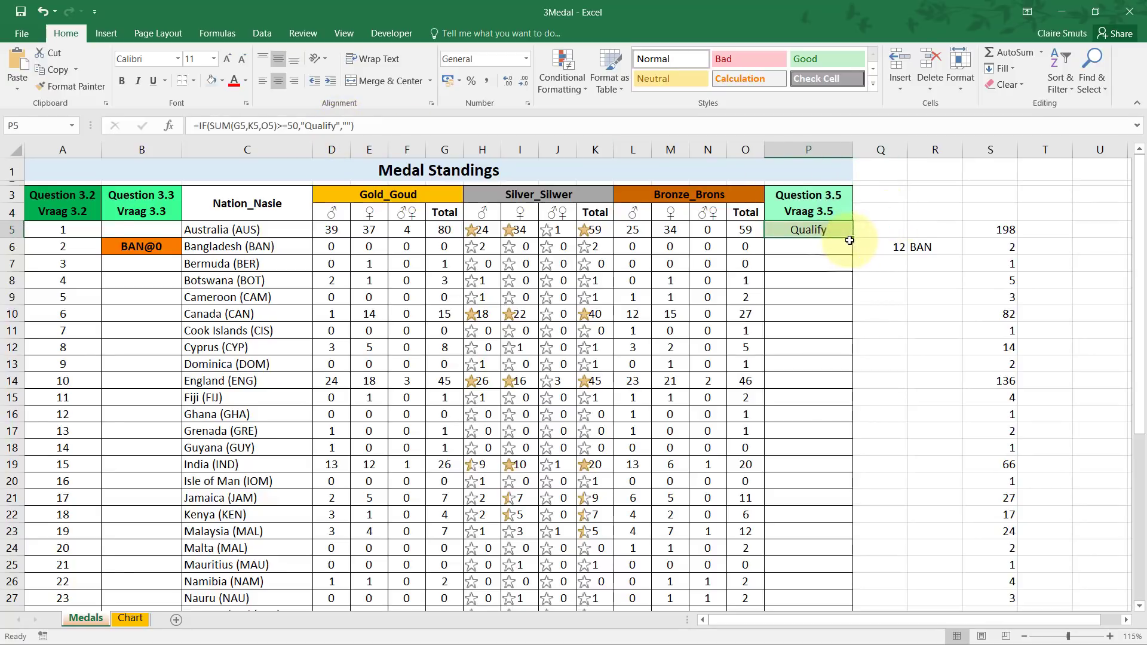
double_click(838, 227)
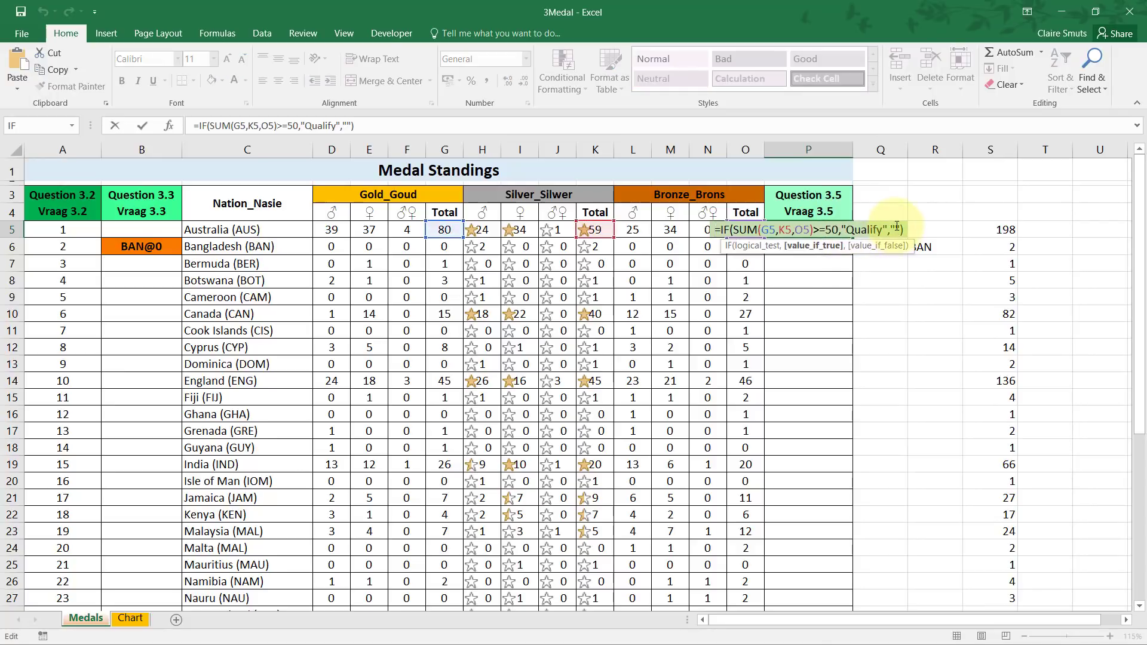
left_click(896, 229)
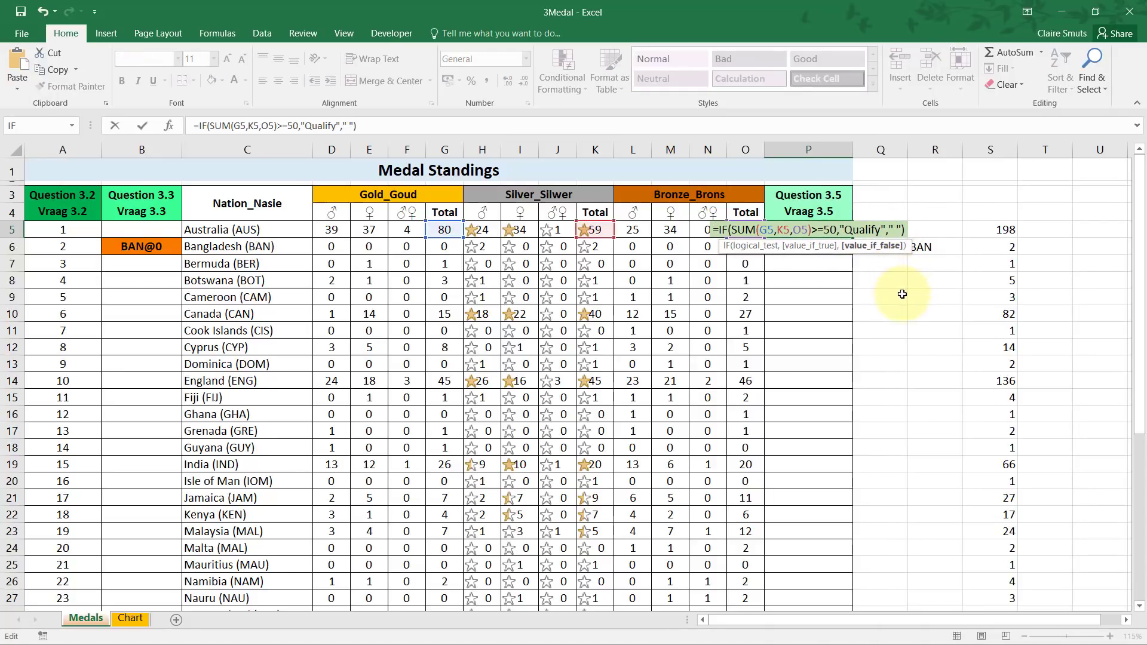
key("Return")
left_click(822, 230)
left_click_drag(853, 238, 801, 583)
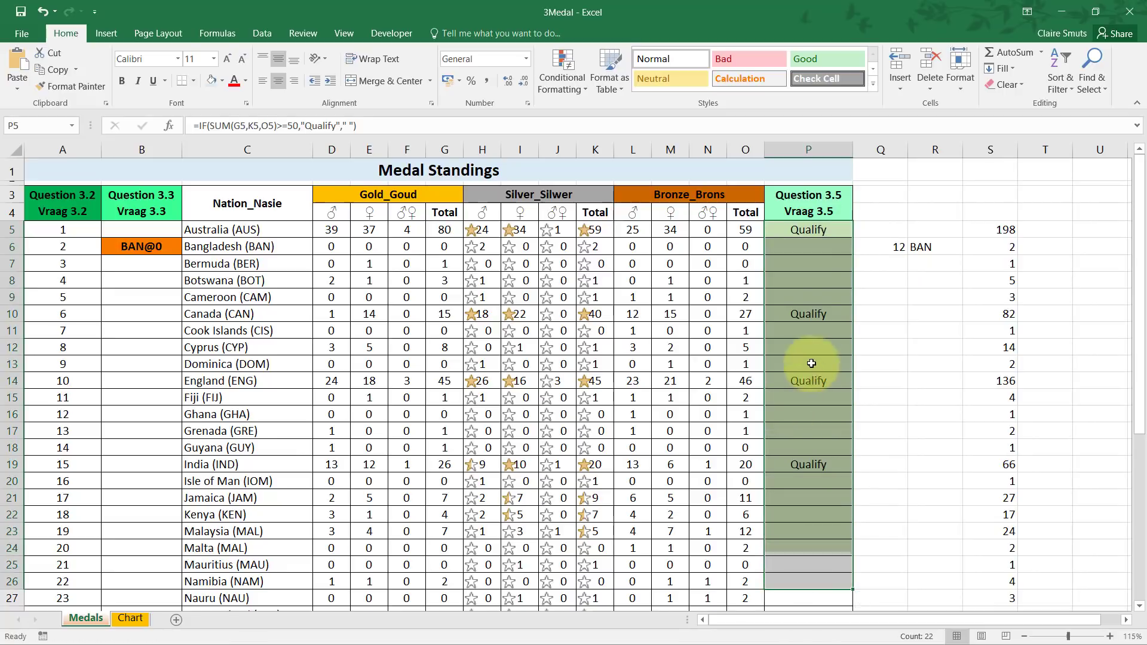
left_click(798, 249)
Enter =COUNTBLANK(P5:P26) in R3 to count the blank results and check the range it covers.
left_click(938, 199)
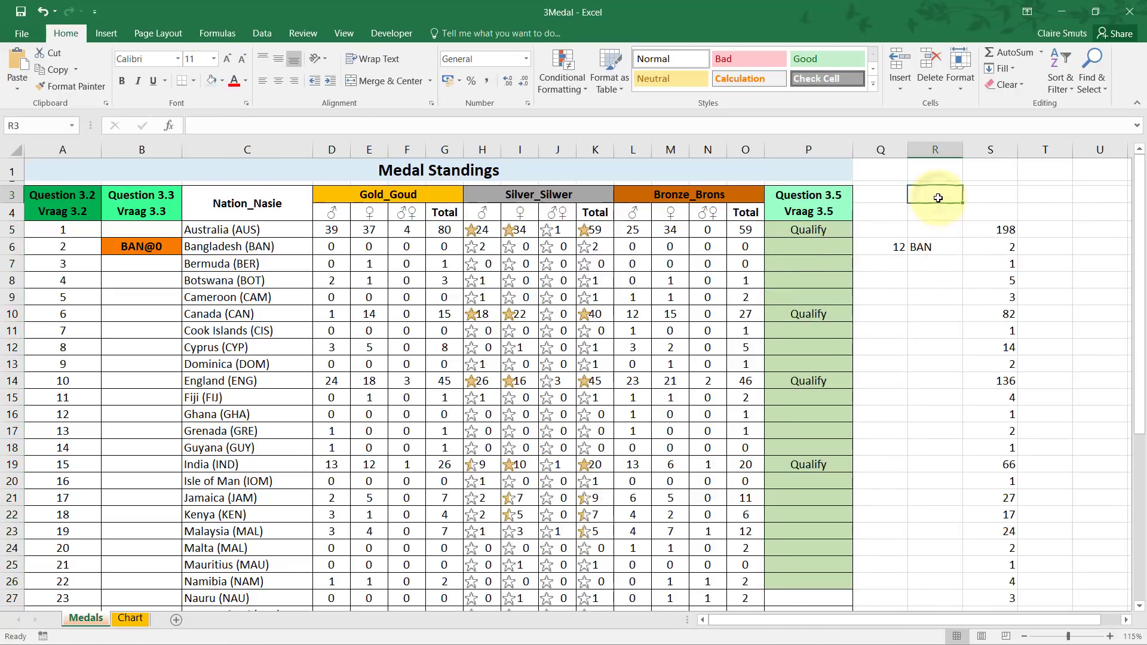
type("=count")
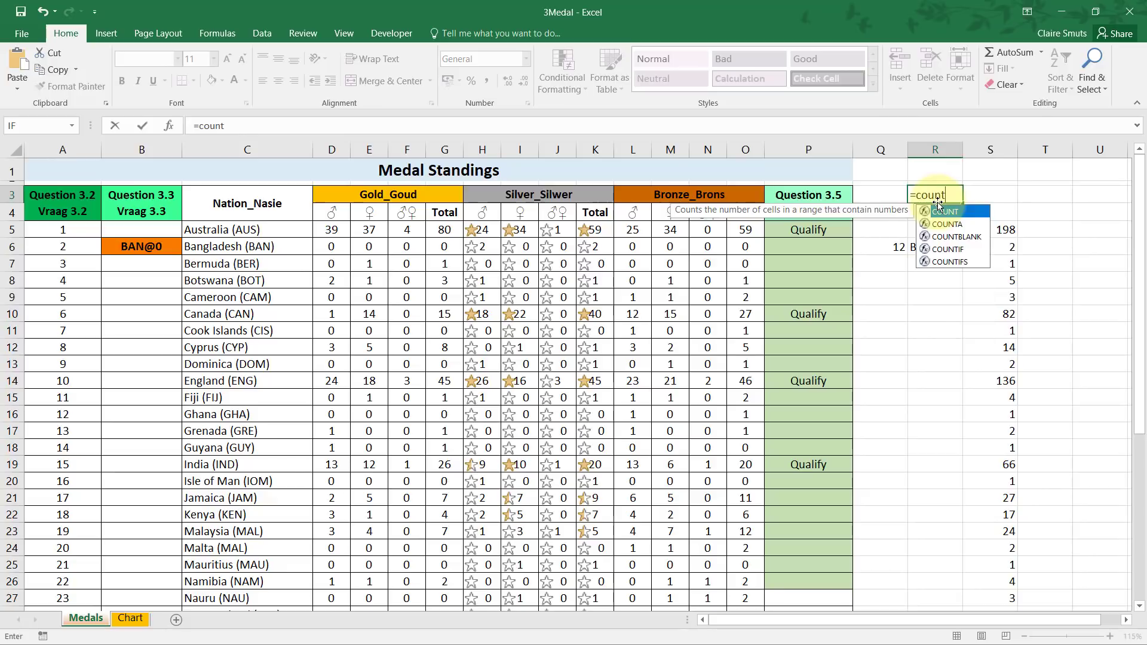
type("bl")
double_click(950, 211)
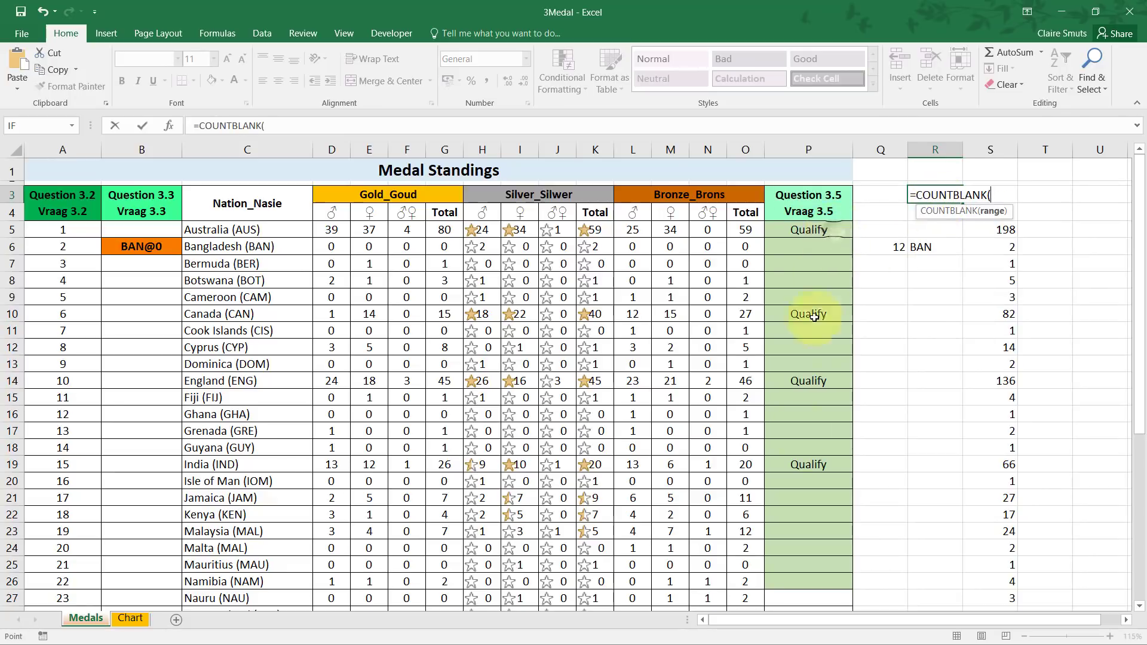
left_click_drag(809, 230, 801, 584)
key("Return")
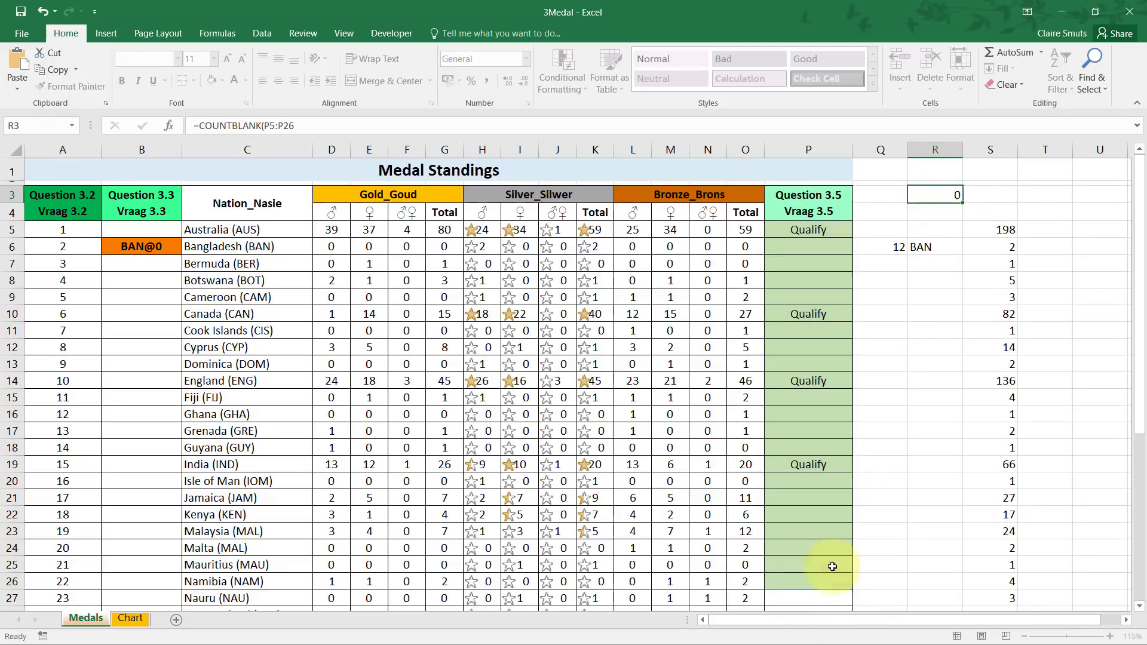
double_click(938, 195)
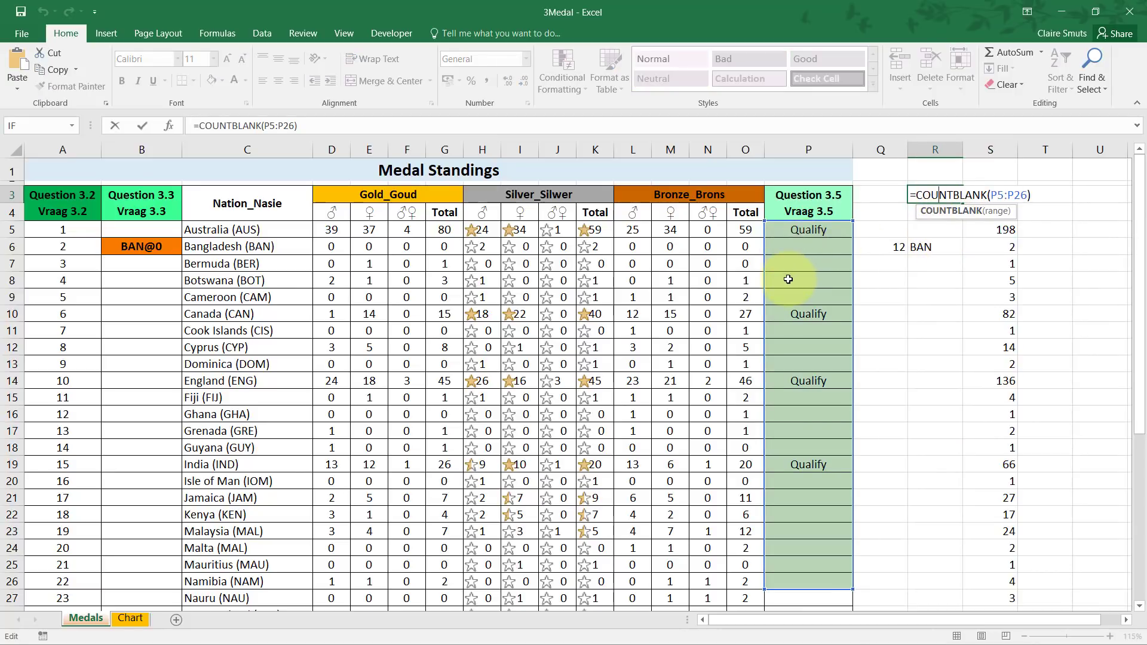
key("Escape")
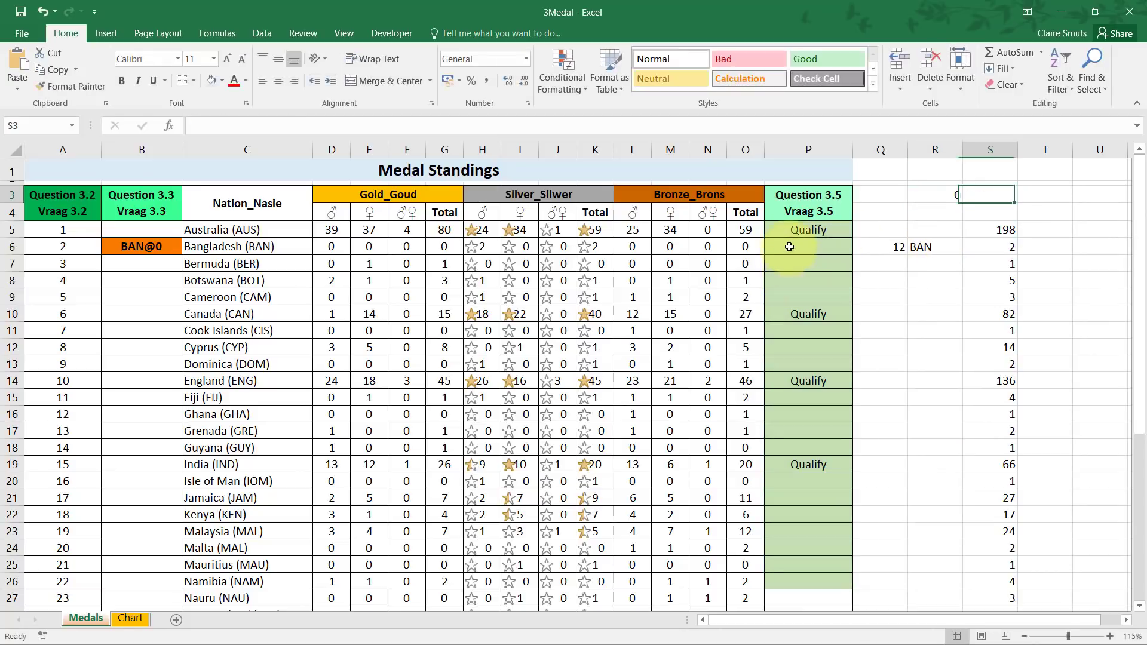
Remove the space from the false result in P5, refill the formula down to P26, and recheck the blank count in R3.
double_click(807, 229)
left_click(890, 229)
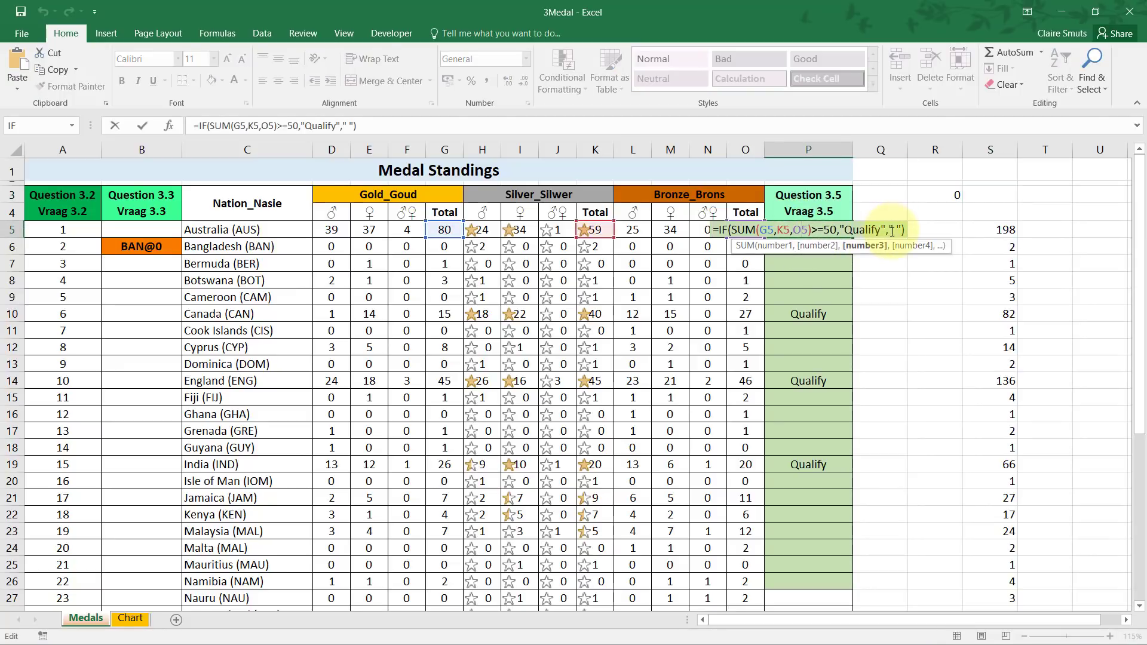
key("BackSpace")
key("ctrl+Return")
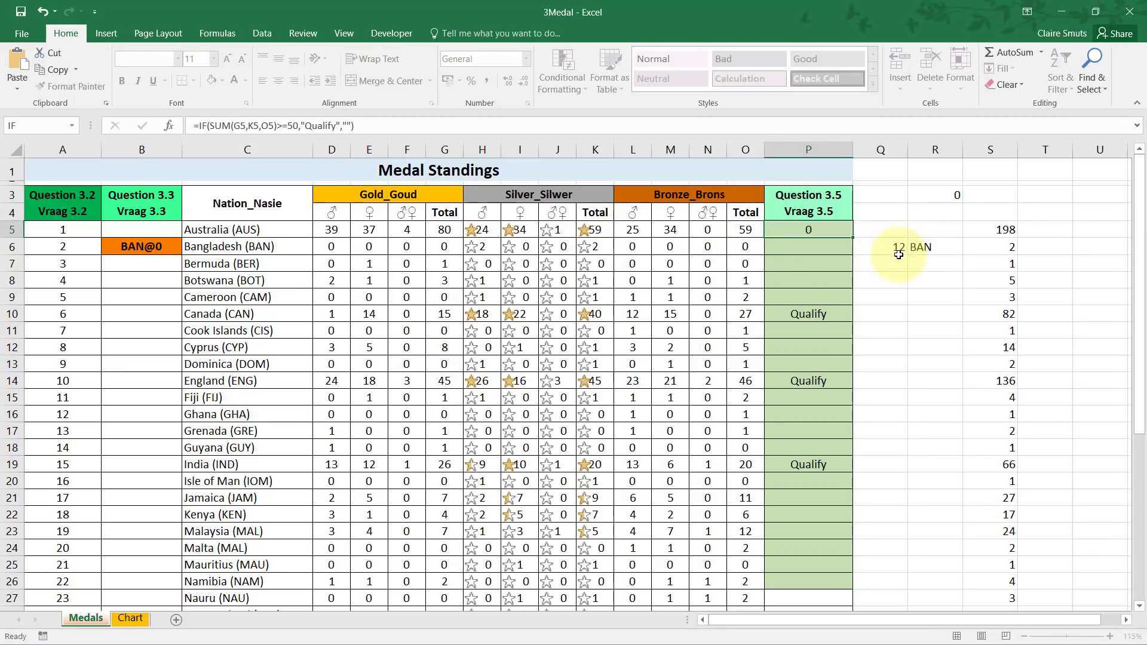
double_click(852, 237)
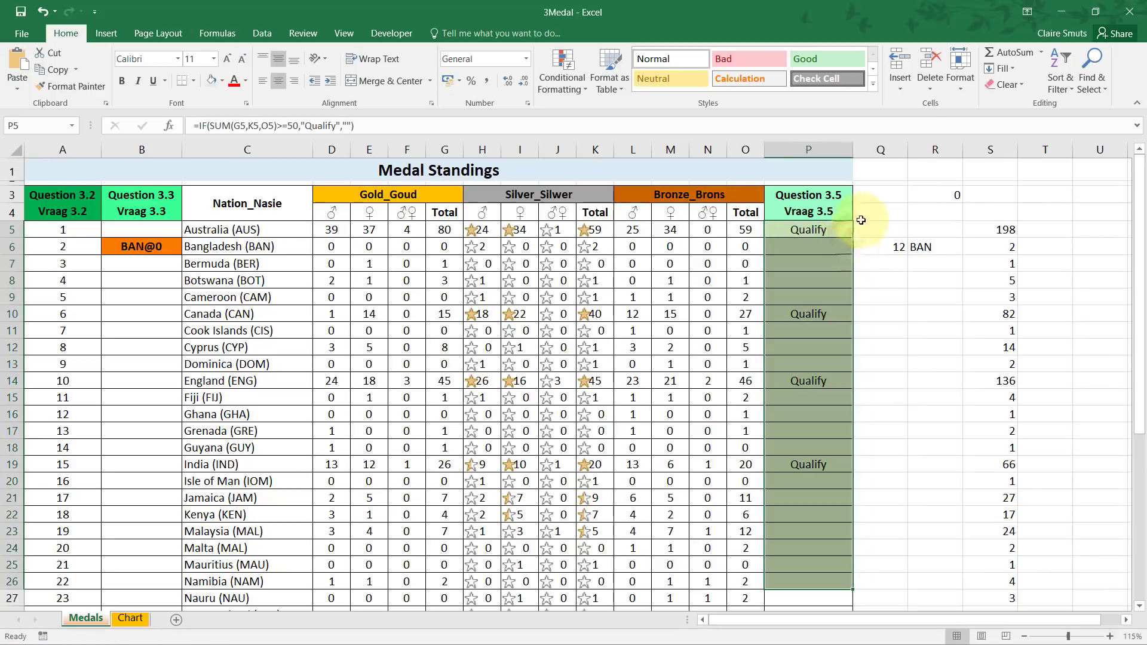
left_click(955, 195)
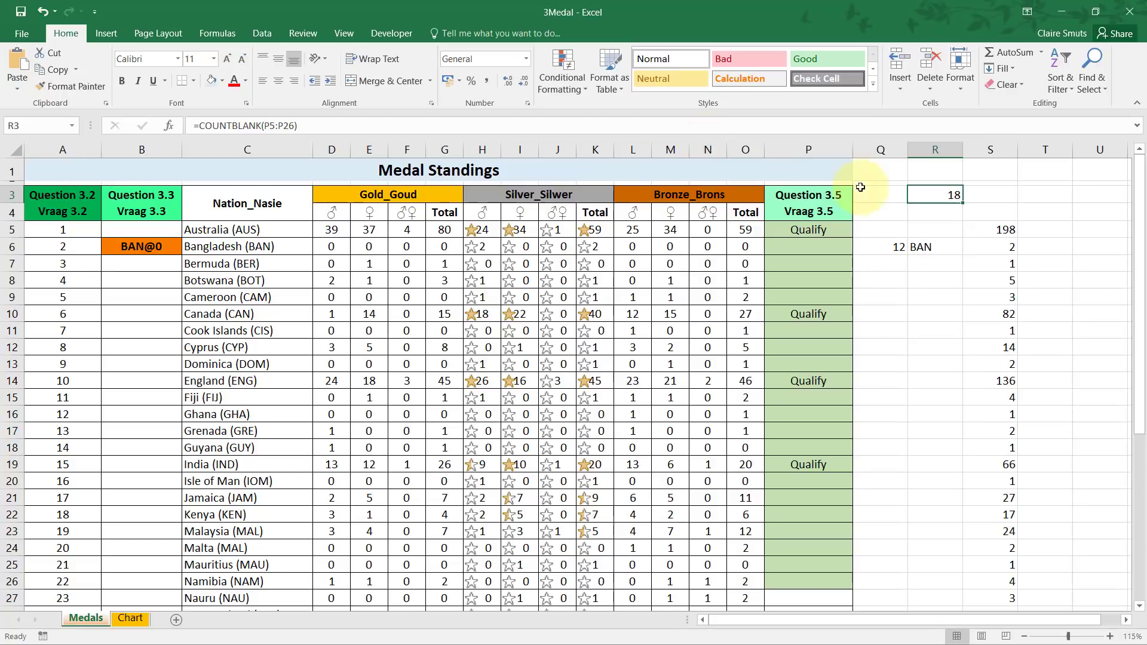
Review the IF/SUM formula in P5, inspecting its empty-text false result, and leave it as it is.
left_click(813, 231)
double_click(820, 231)
left_click(901, 229)
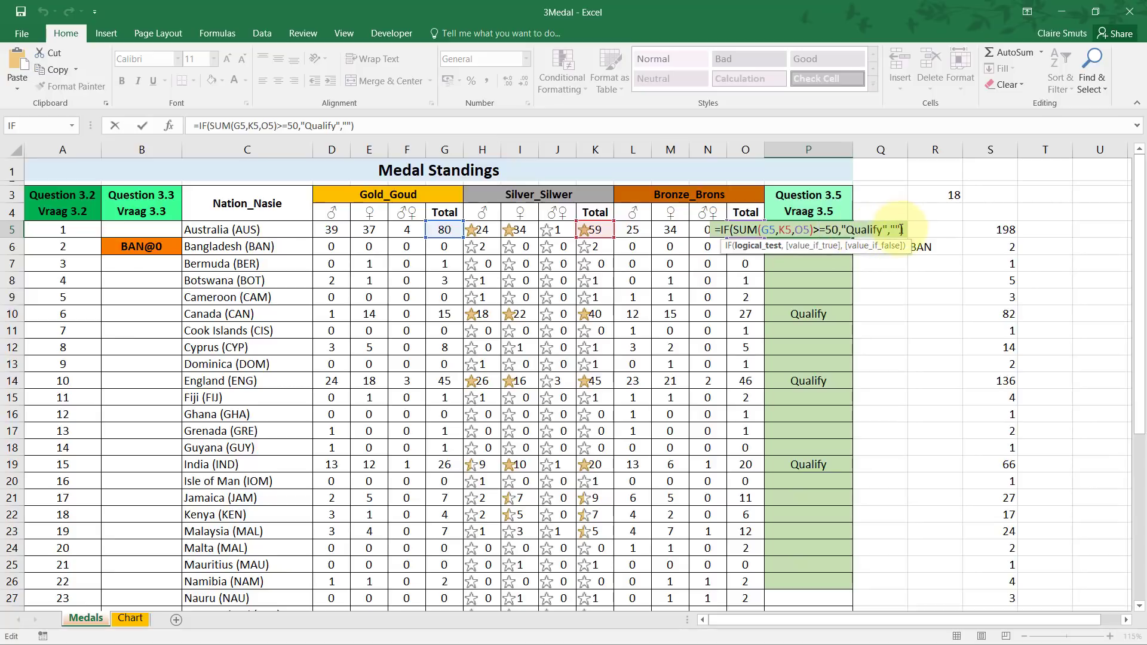
left_click(897, 229)
key("Return")
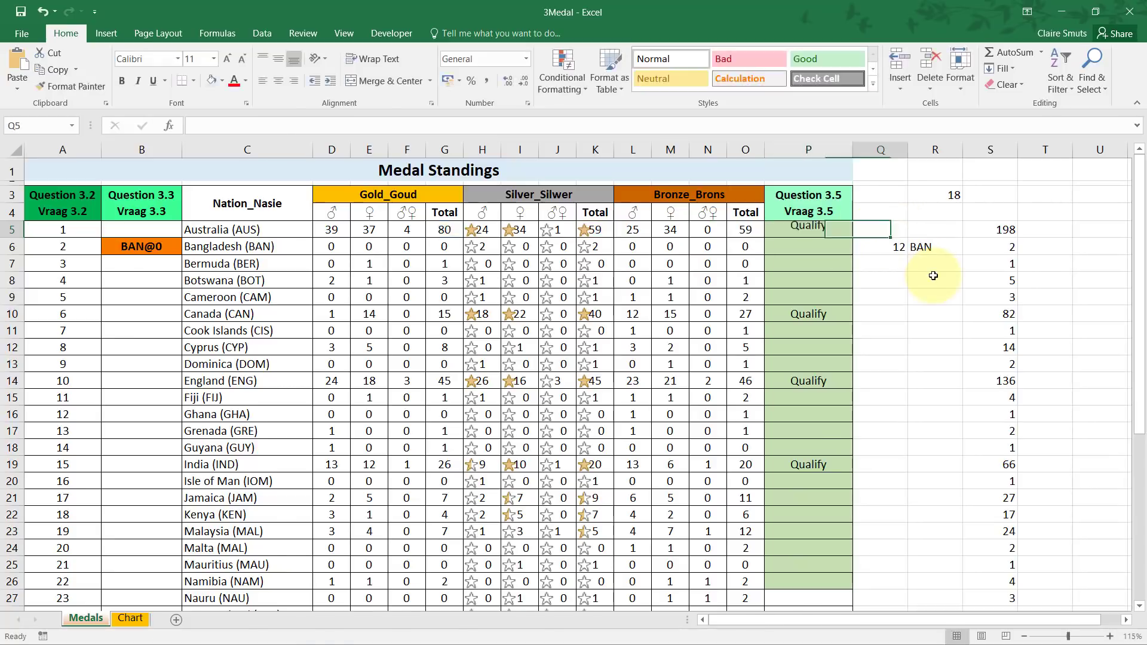
Read question 3.6 in the exam paper in Adobe Acrobat Reader and open the Chart worksheet in Excel.
key("alt+Tab")
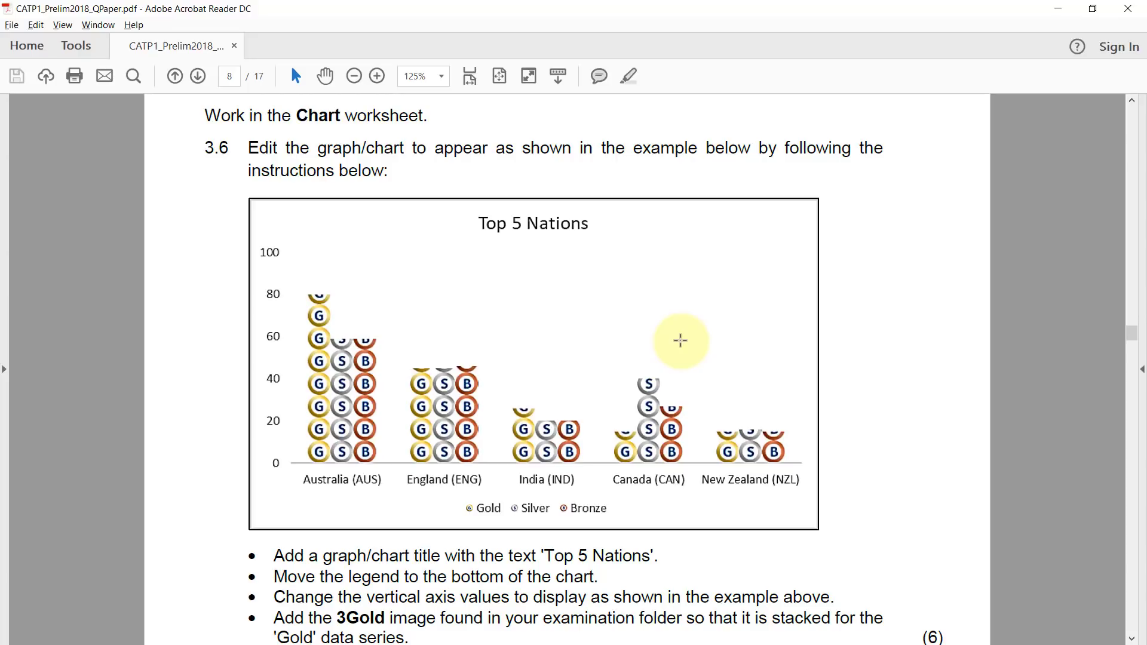
scroll(681, 341, "down", 1)
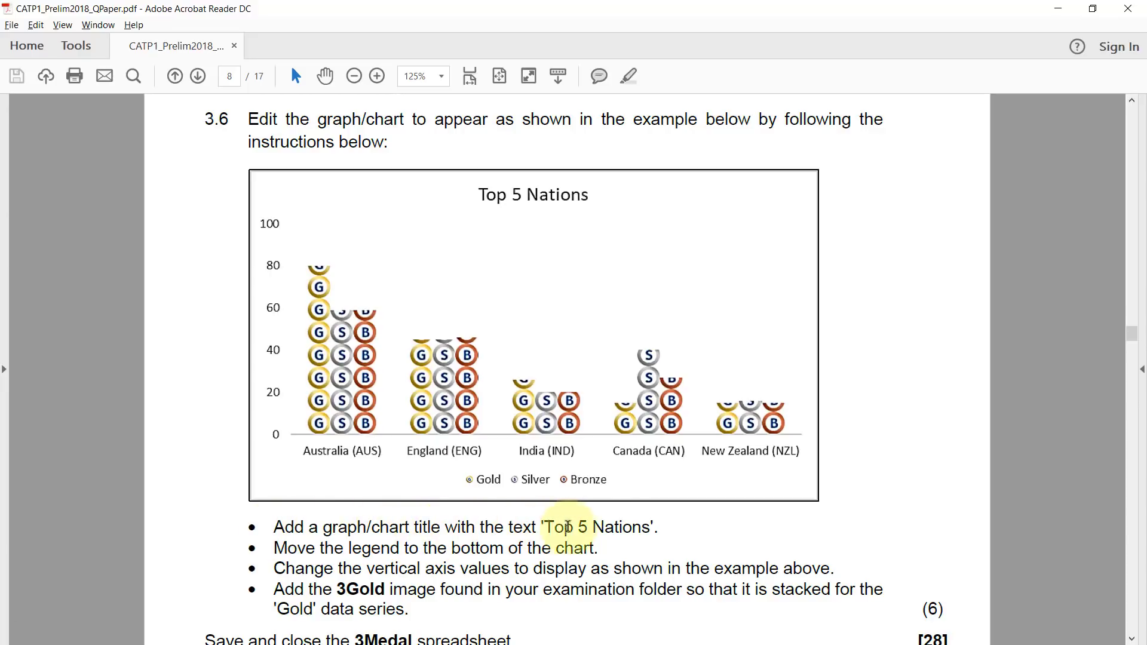
key("alt+Tab")
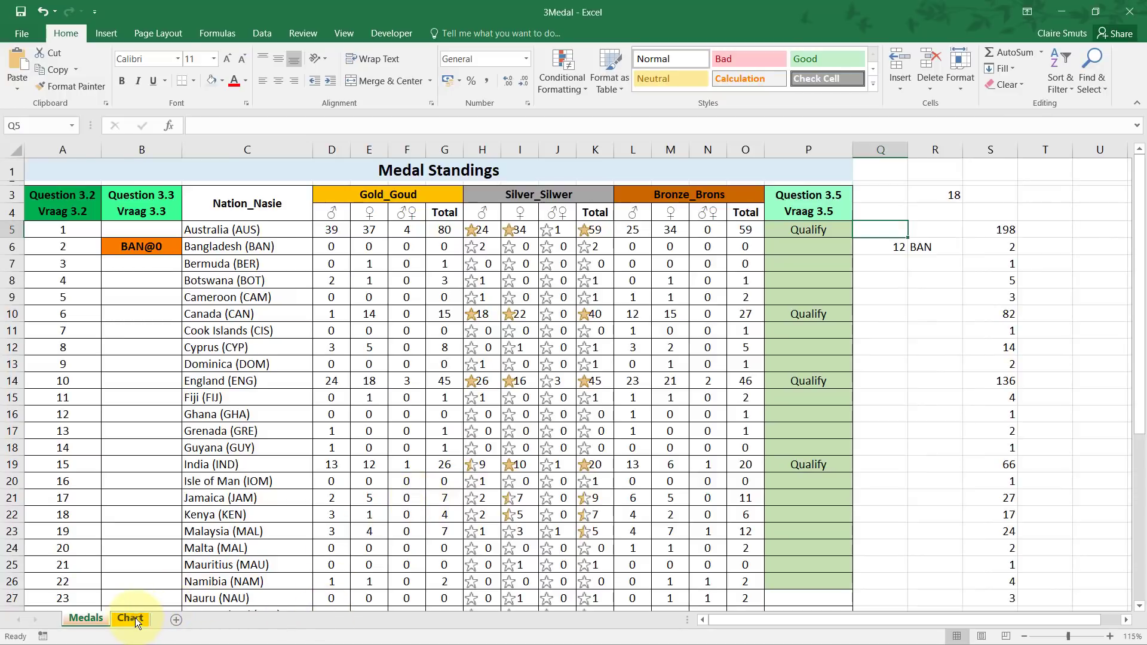
left_click(131, 618)
Add a chart title to the medals chart with the text "Top 5 Nations".
left_click(347, 266)
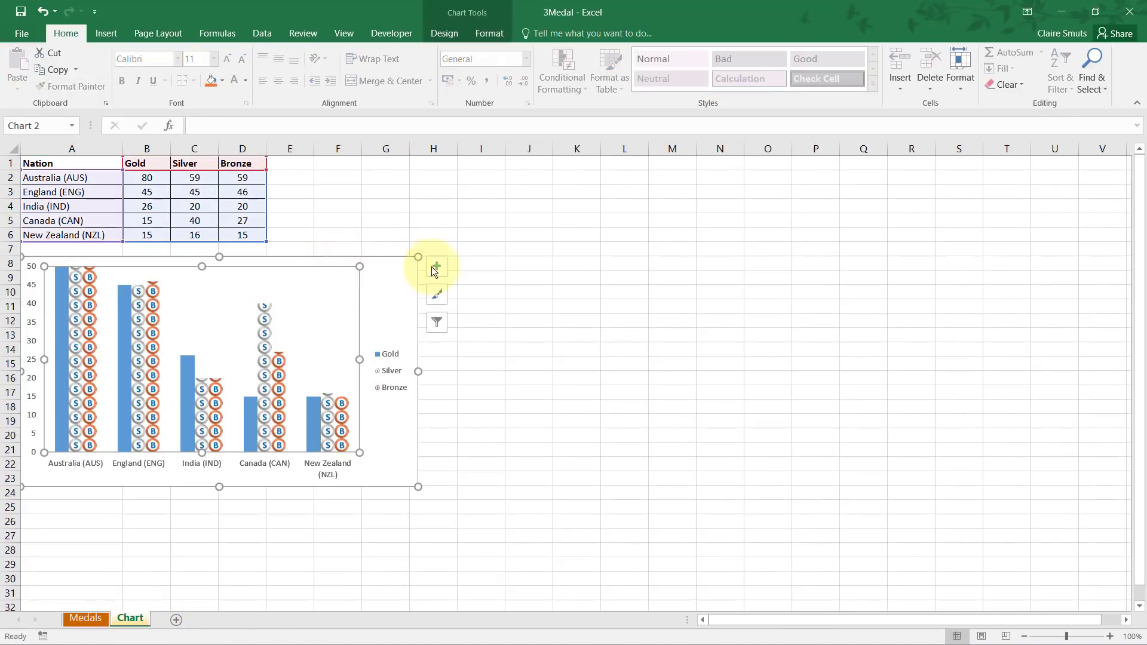
left_click(438, 266)
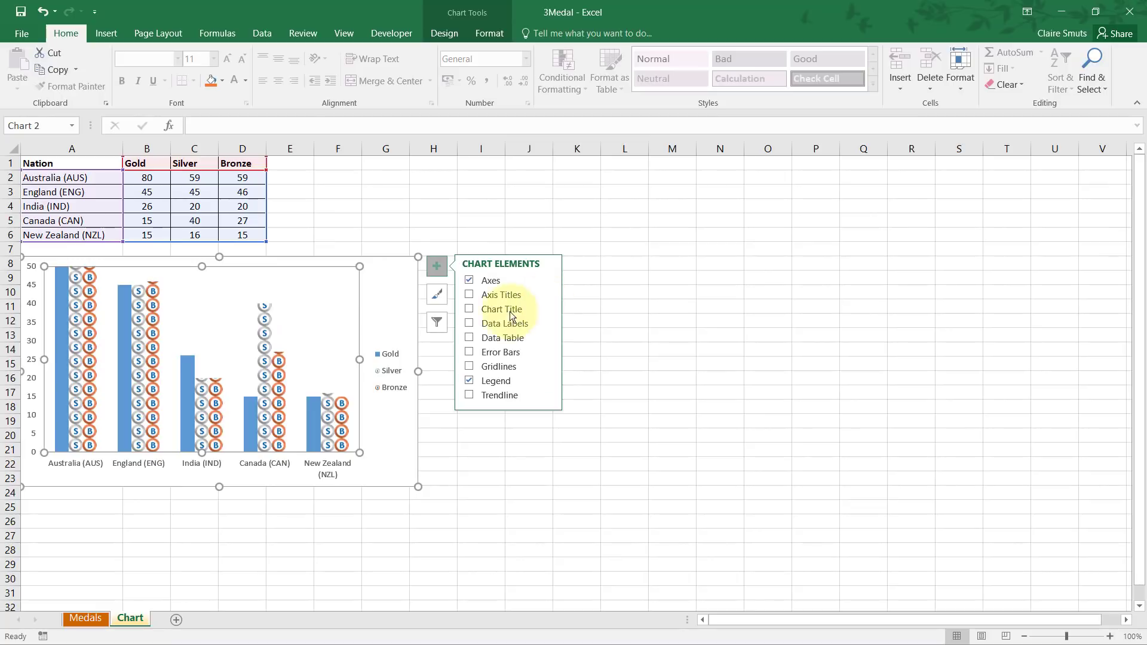
left_click(470, 309)
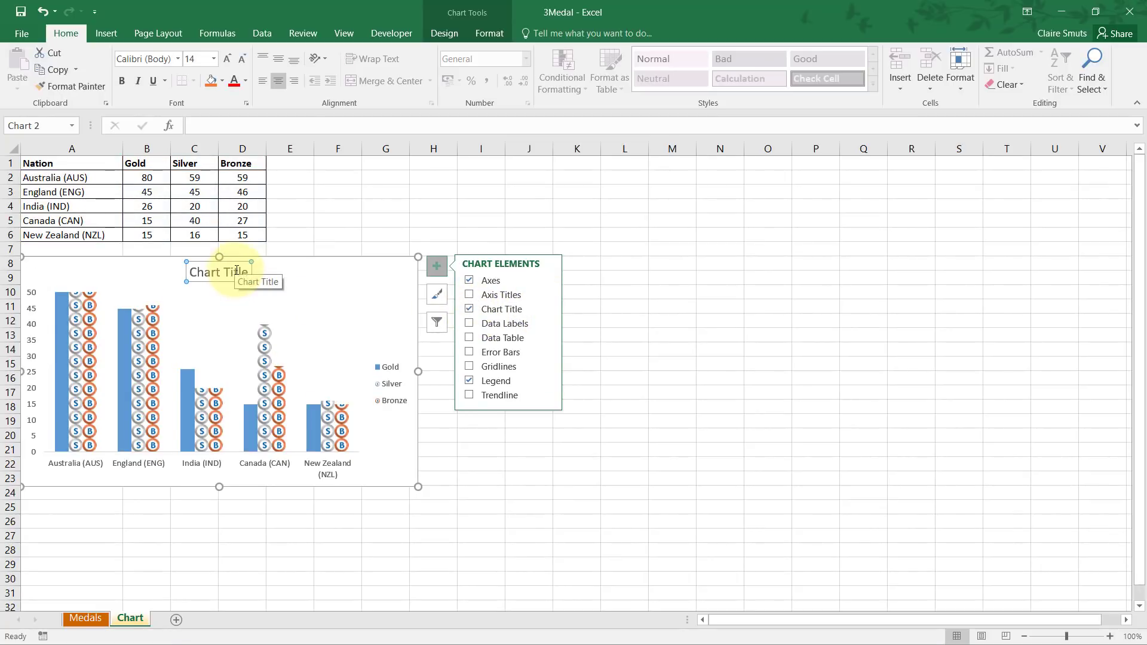
left_click(250, 270)
left_click_drag(248, 272, 187, 270)
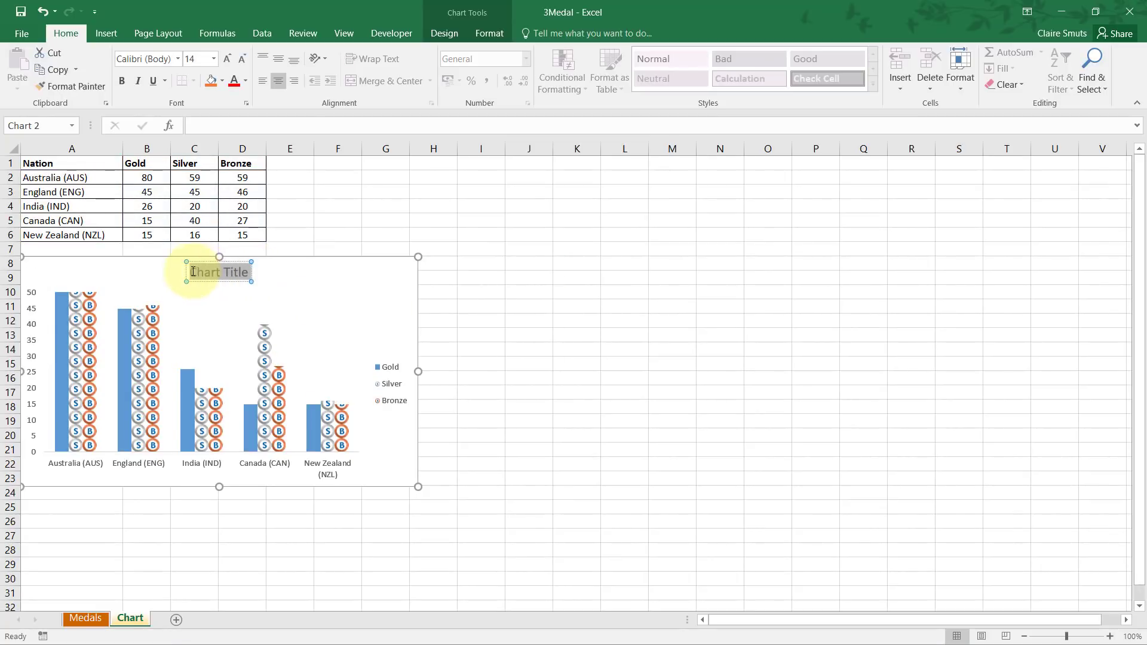
type("Top")
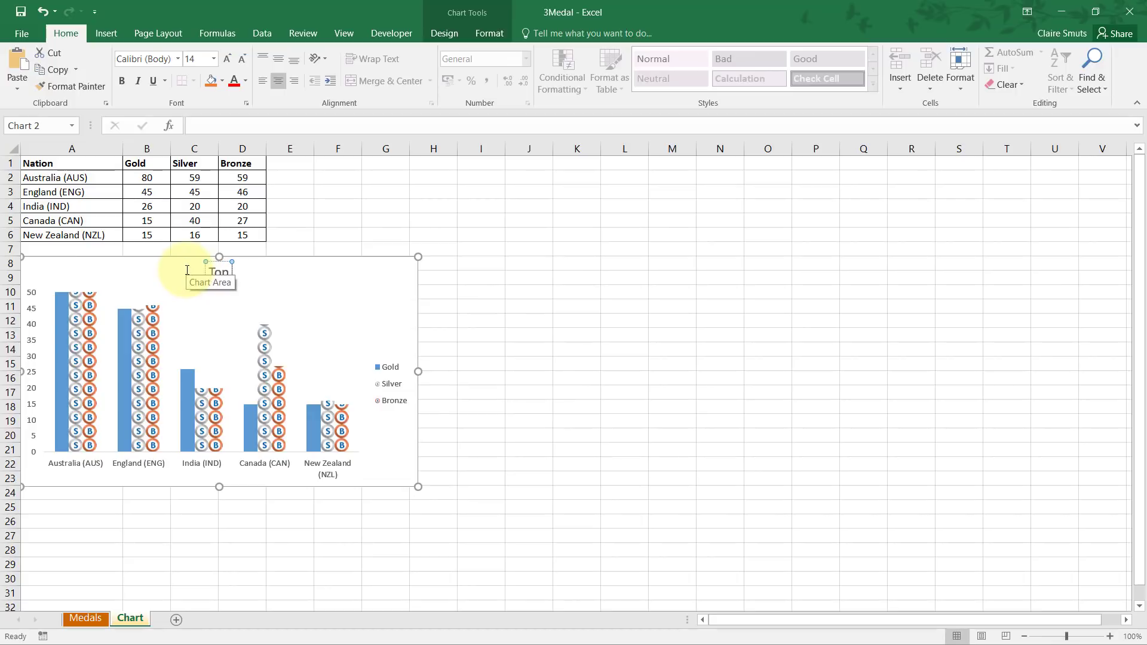
type(" 5 Nations")
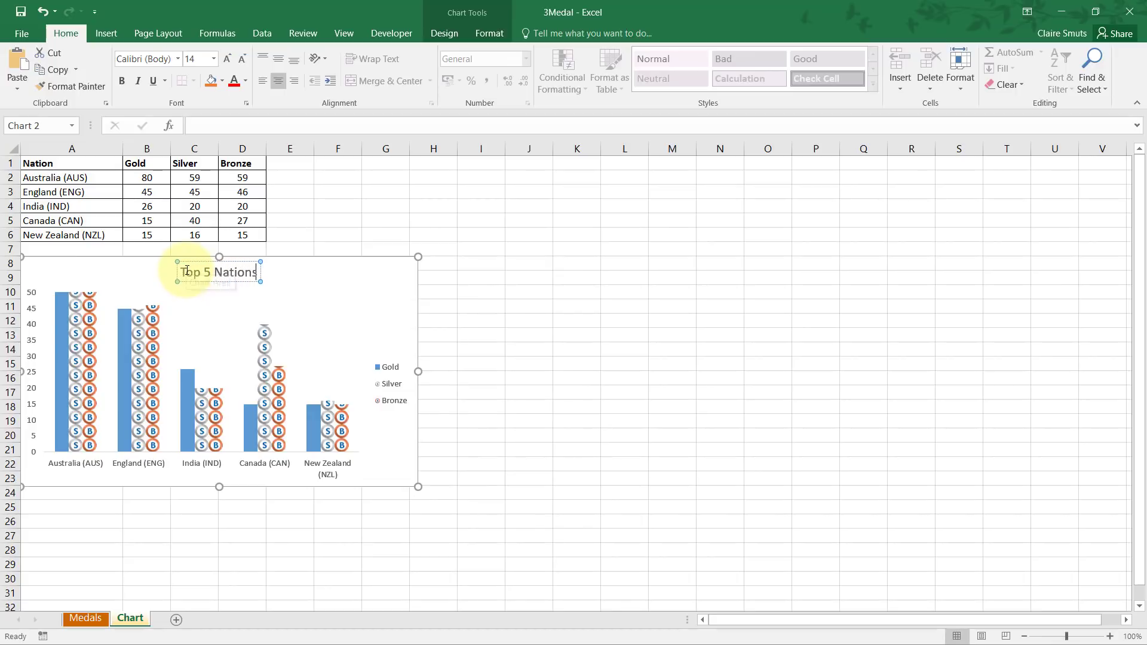
left_click(340, 246)
Check the legend instruction in the exam paper and move the chart's legend to the bottom of the chart.
key("alt+Tab")
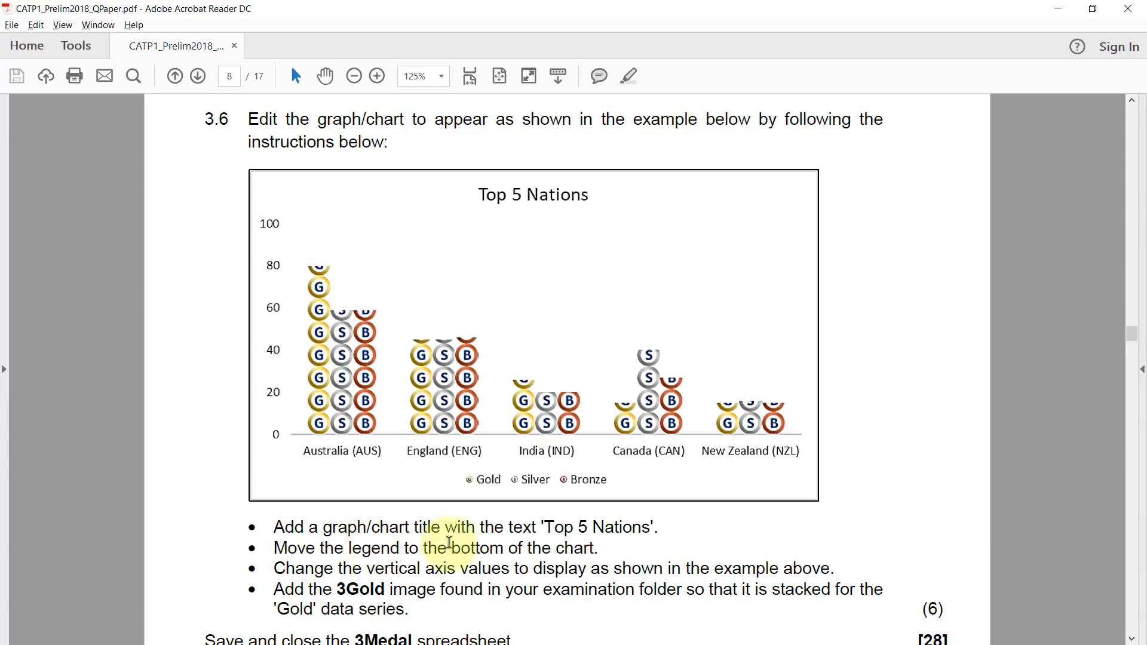
key("alt+Tab")
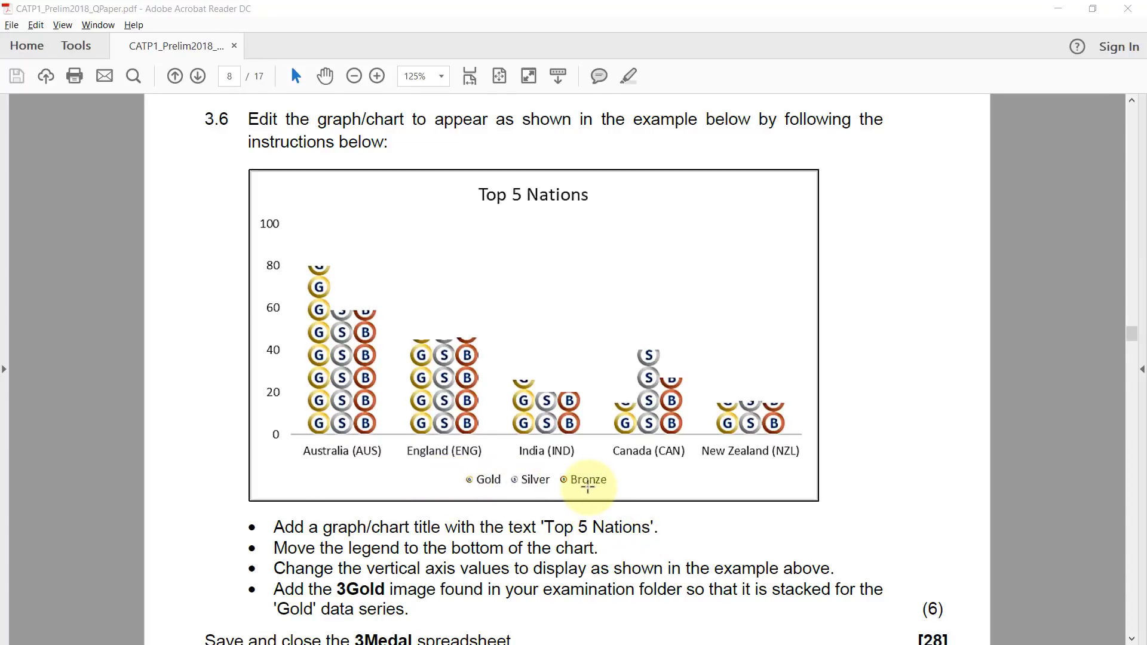
key("alt+Tab")
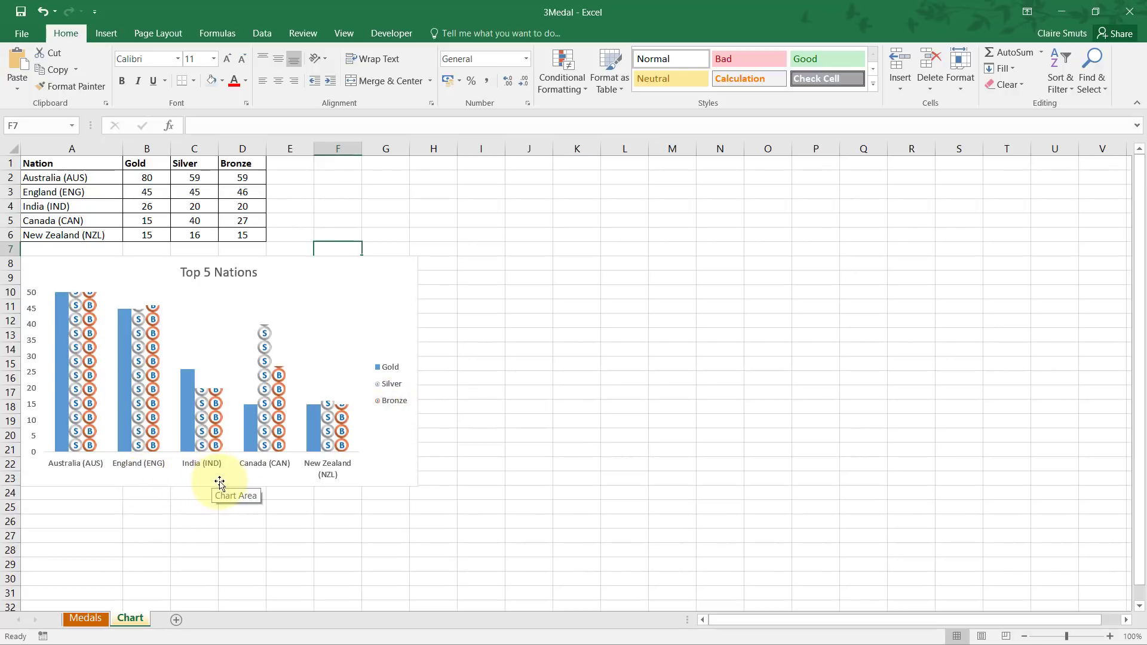
left_click(405, 271)
left_click(436, 266)
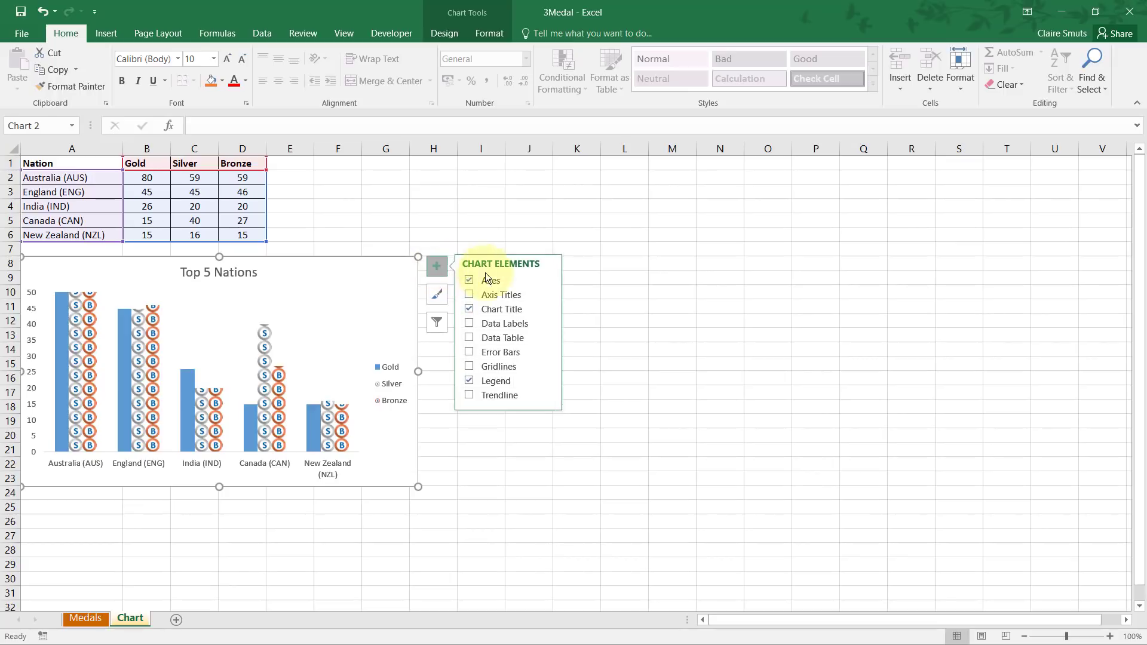
left_click(547, 380)
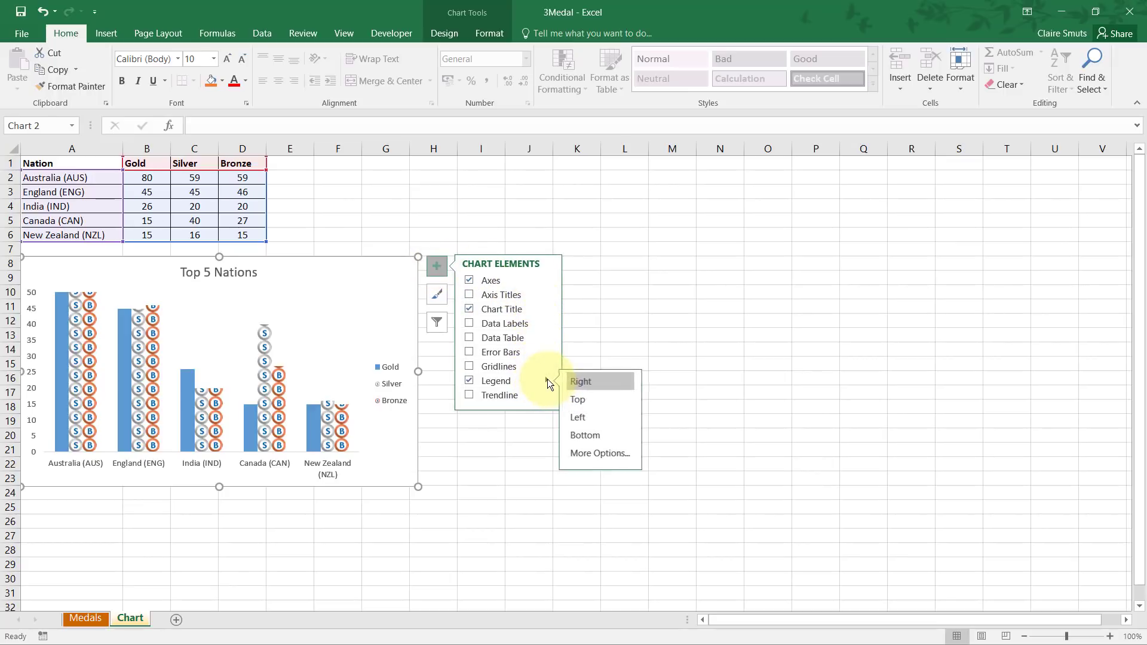
left_click(598, 439)
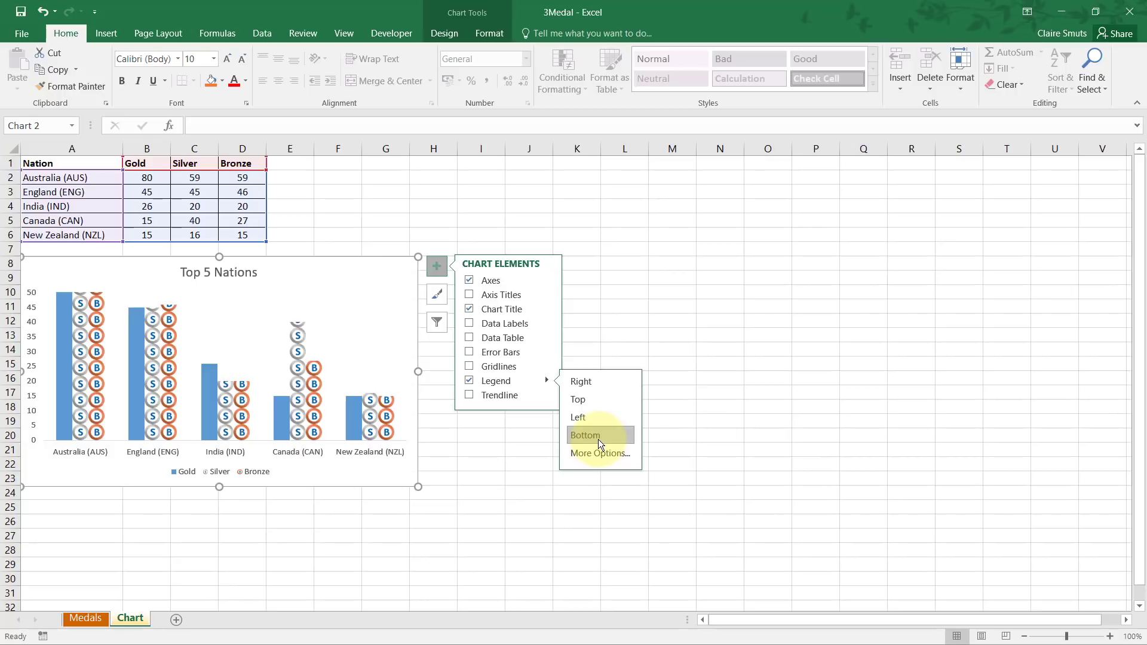
left_click(531, 454)
Check the example chart's vertical axis in the exam paper and shift the worksheet chart slightly right, away from the row headings.
key("alt+Tab")
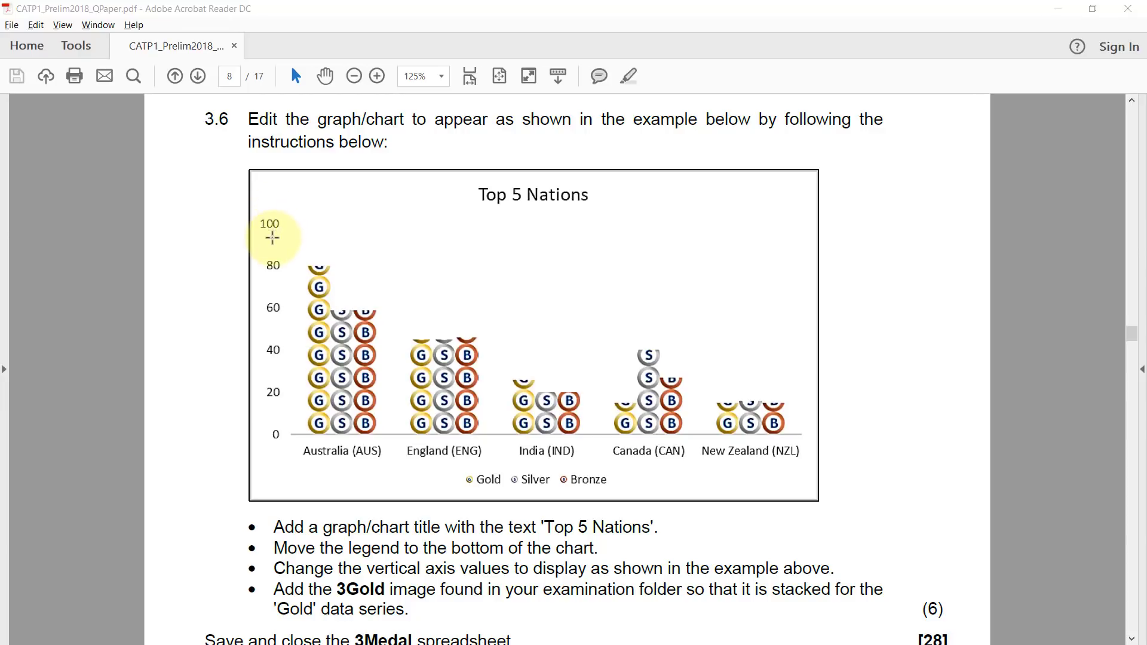
key("alt+Tab")
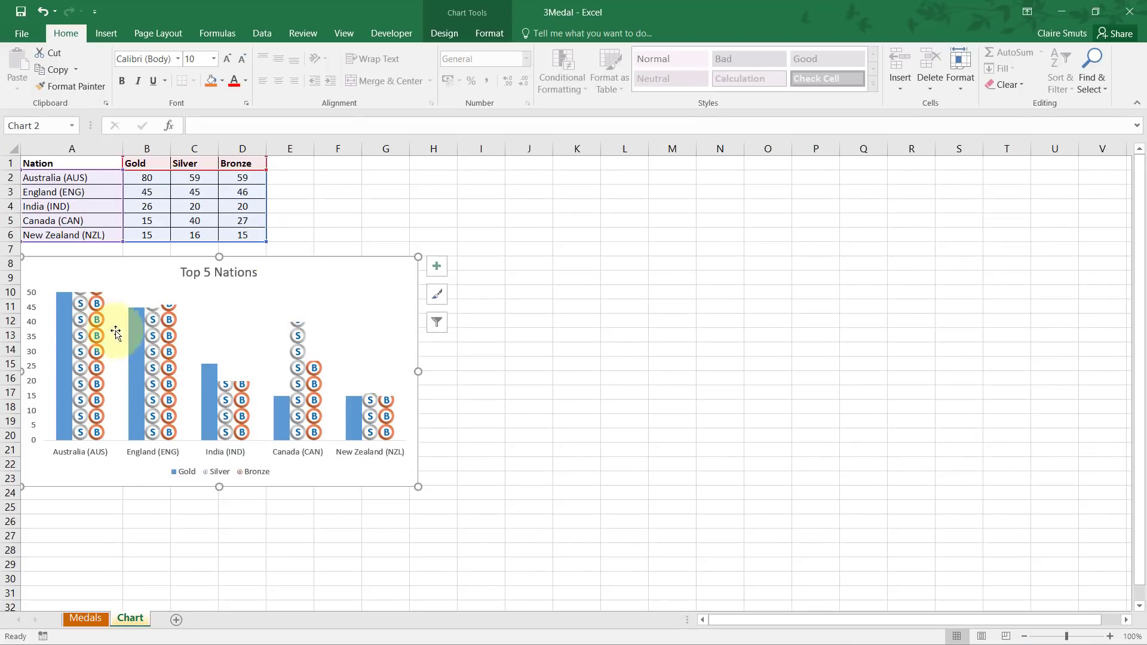
left_click(30, 303)
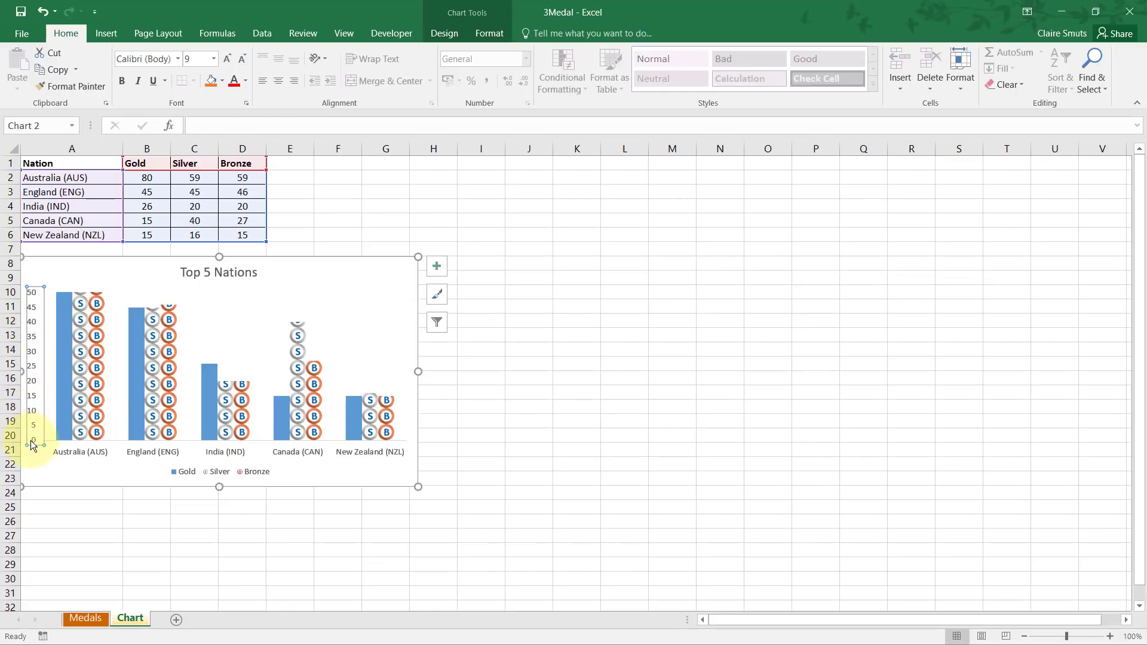
left_click_drag(92, 267, 126, 266)
Format the chart's vertical axis with a maximum bound of 100 and a major unit of 20.
left_click(67, 300)
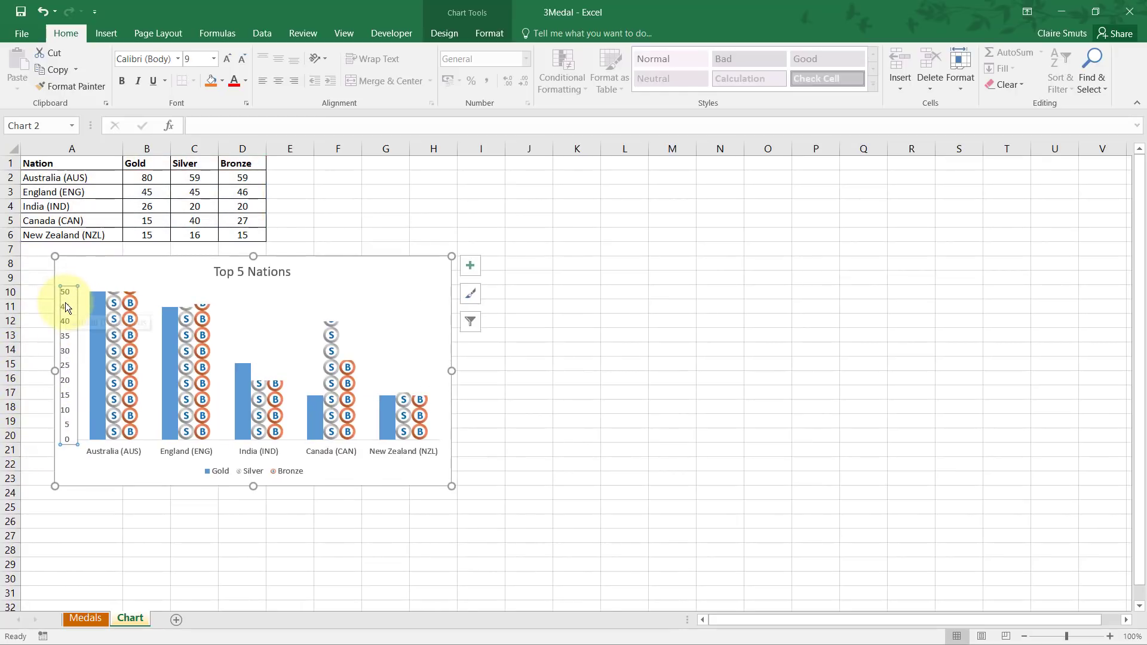
right_click(64, 312)
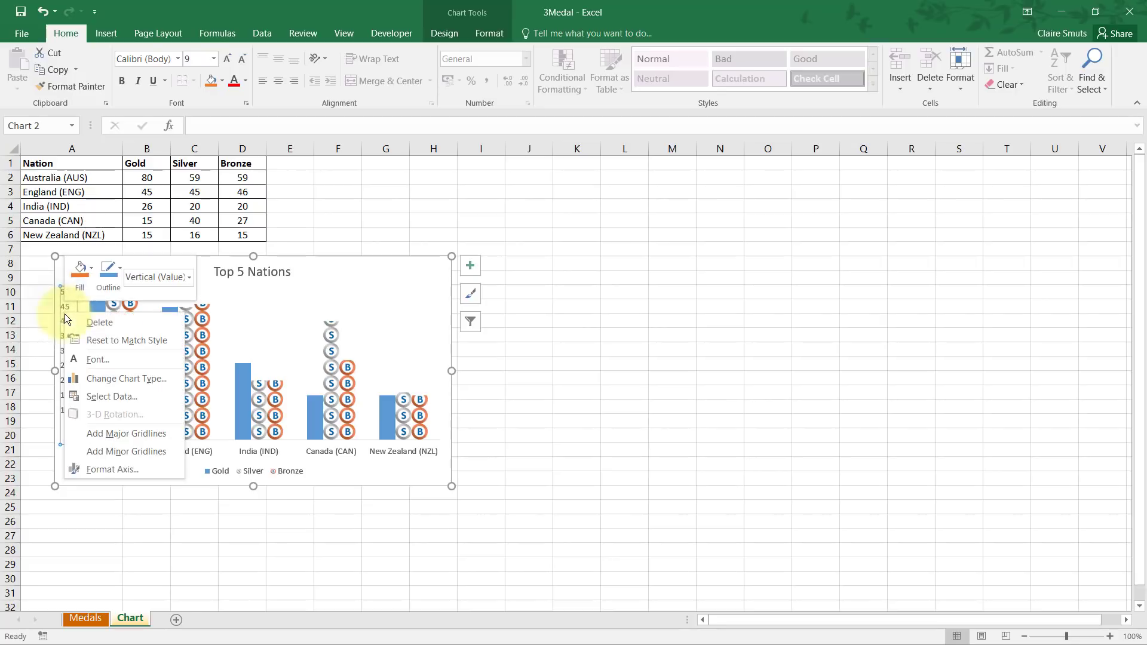
left_click(107, 469)
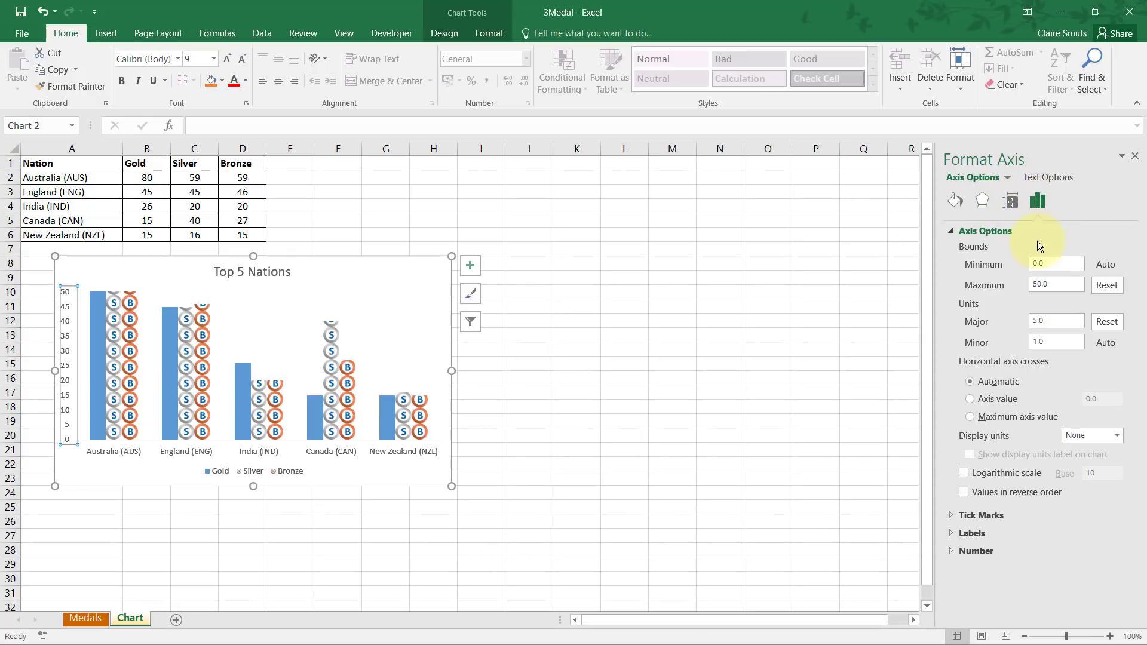
left_click(1042, 283)
type("100")
left_click(1061, 315)
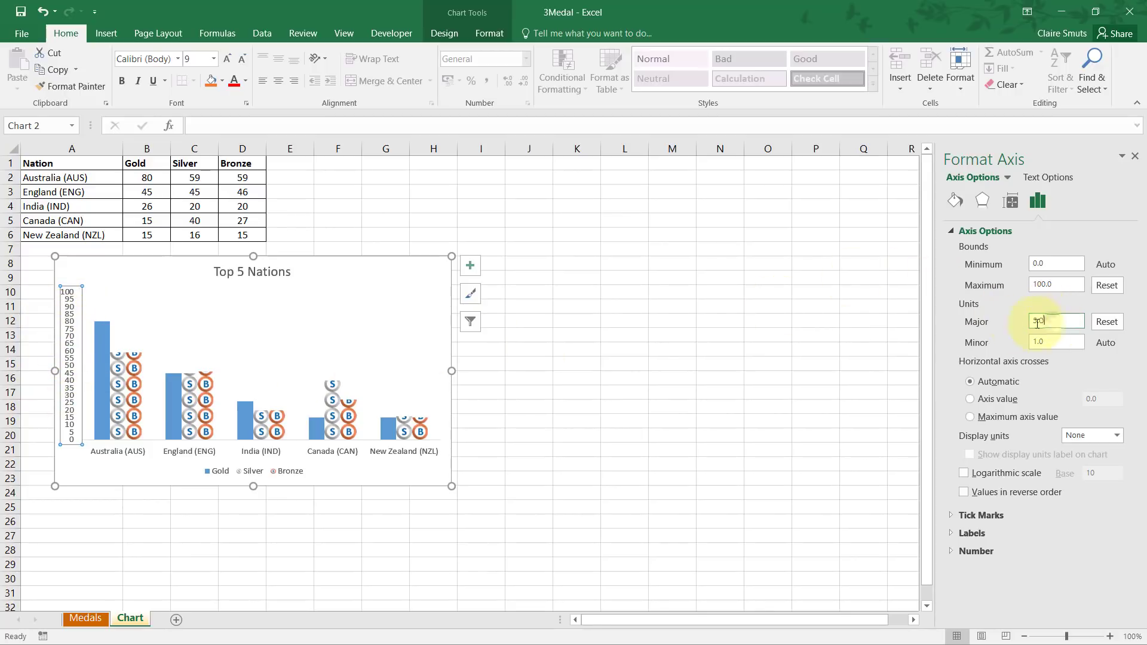
type("20")
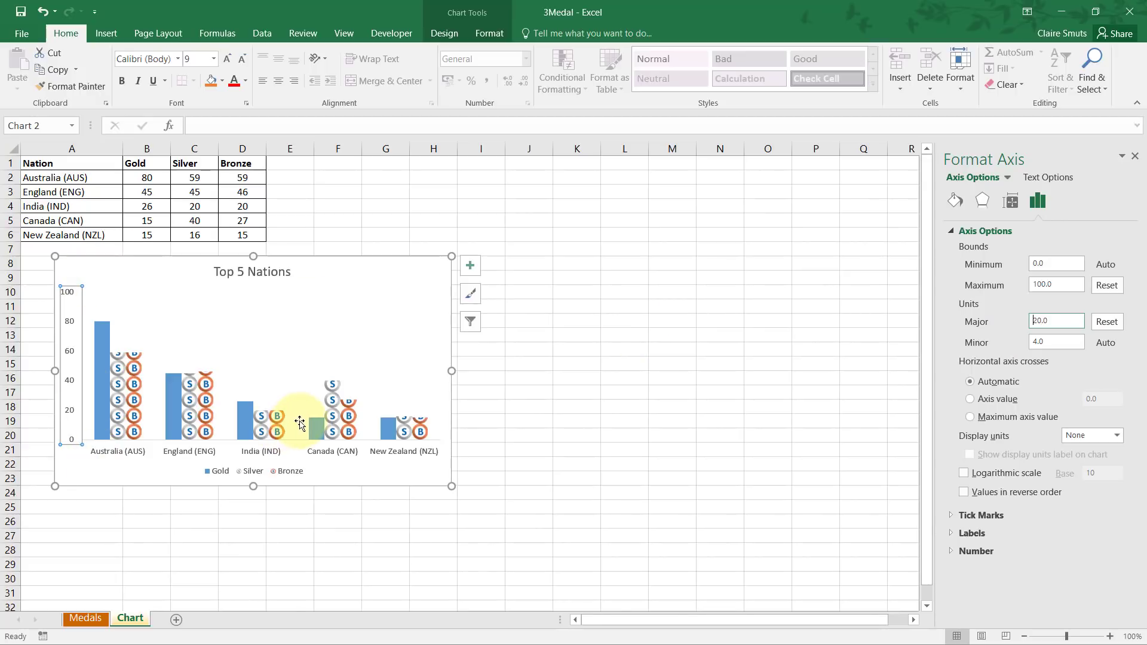
Check the Gold columns in the exam paper's example and give the chart's Gold data series a picture or texture fill.
key("alt+Tab")
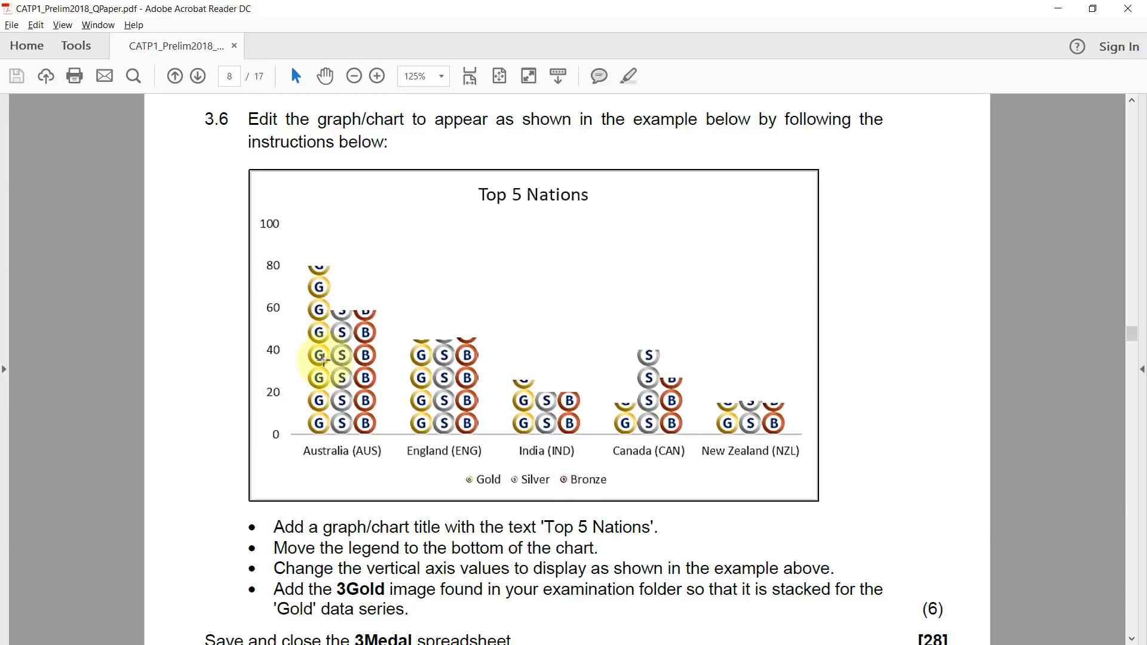
key("alt+Tab")
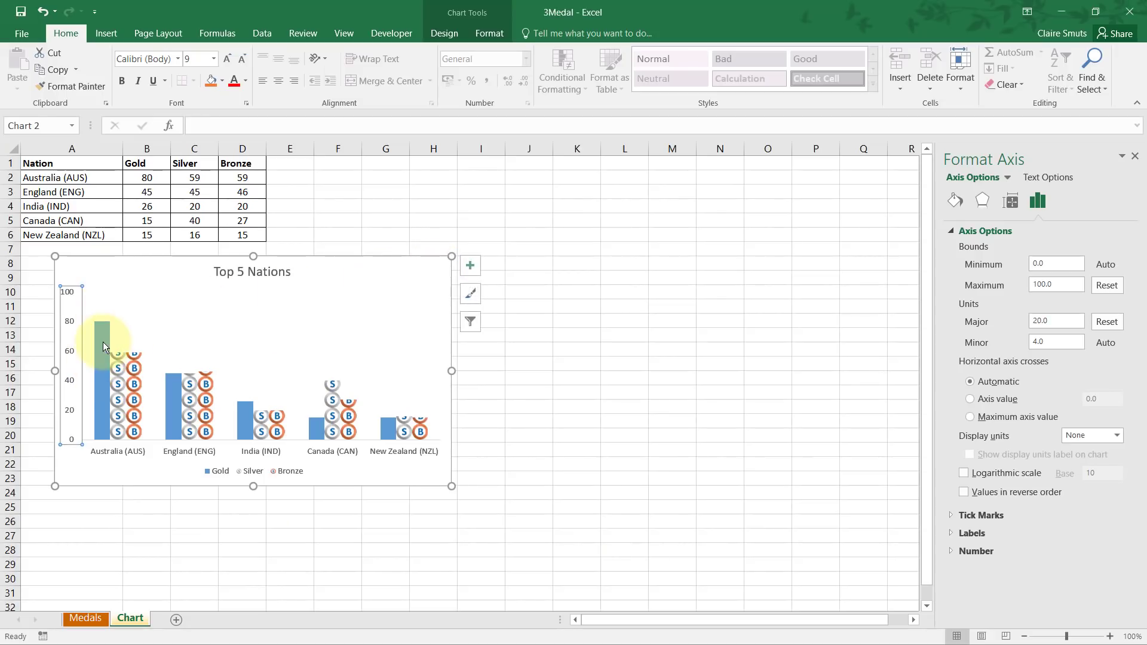
mouse_move(103, 343)
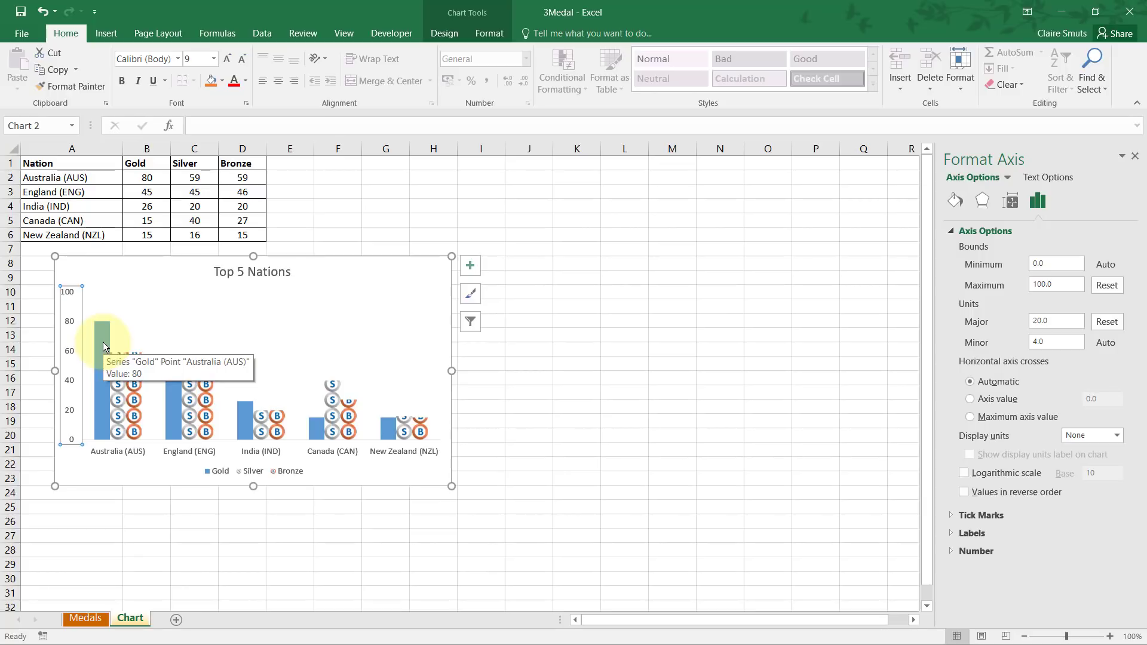
left_click(103, 342)
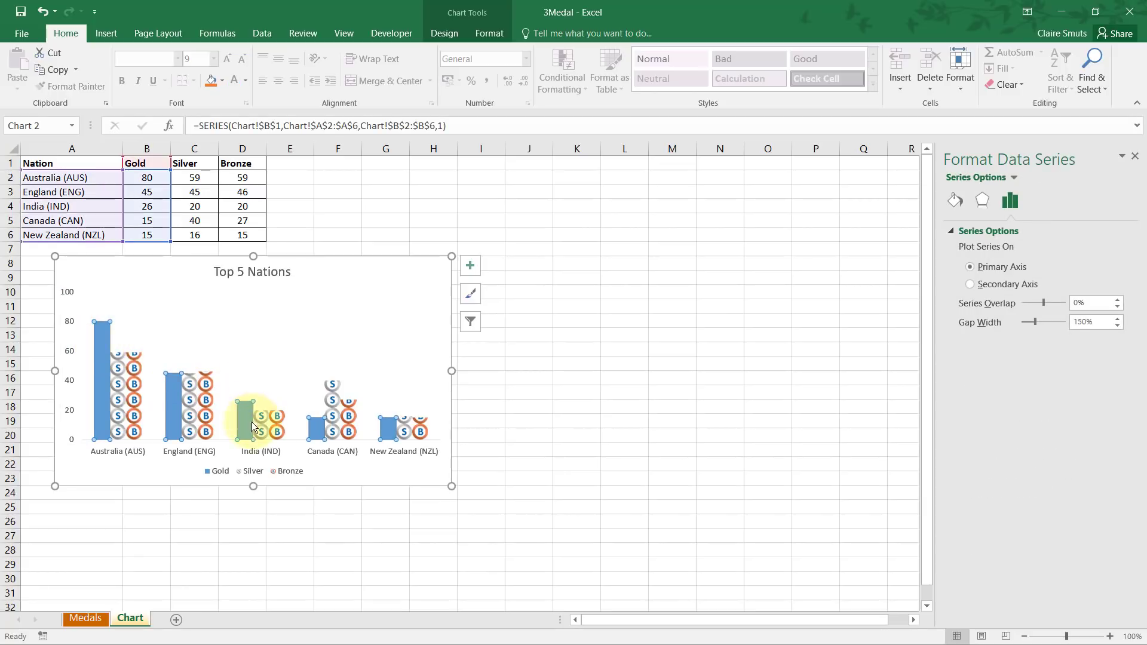
mouse_move(397, 436)
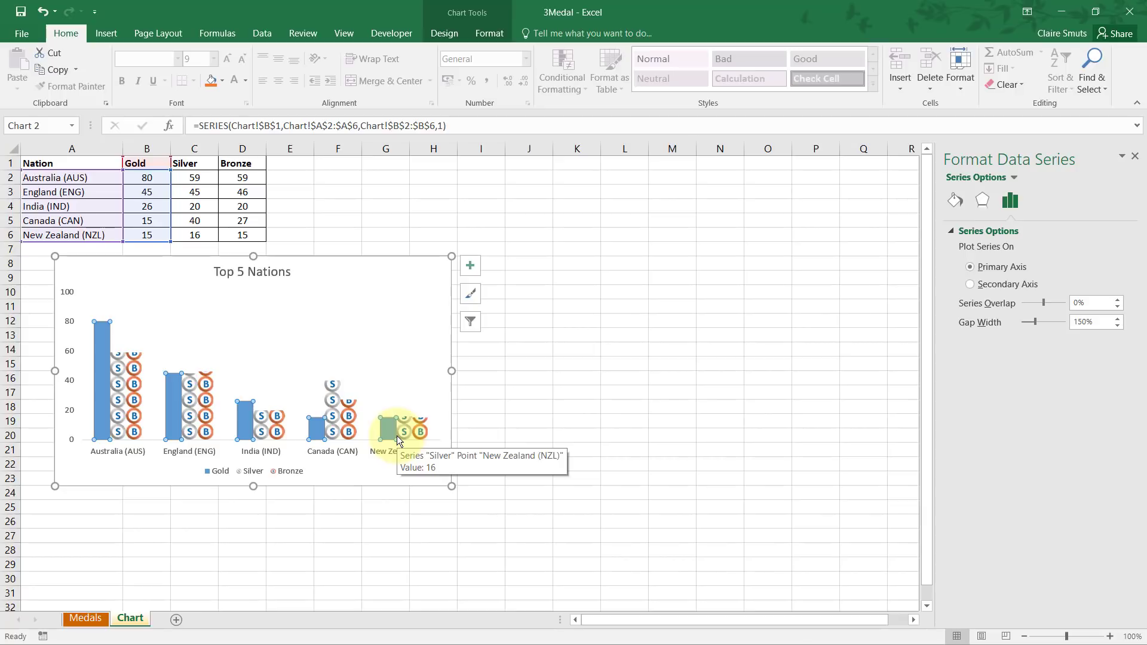
left_click(956, 202)
left_click(952, 231)
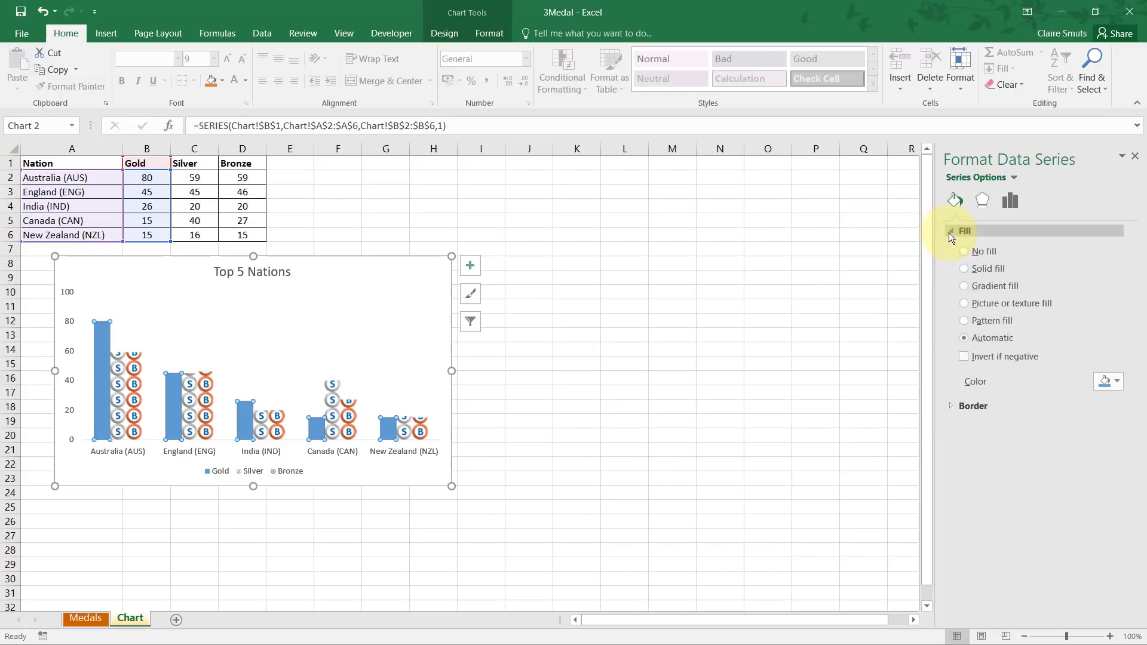
left_click(974, 302)
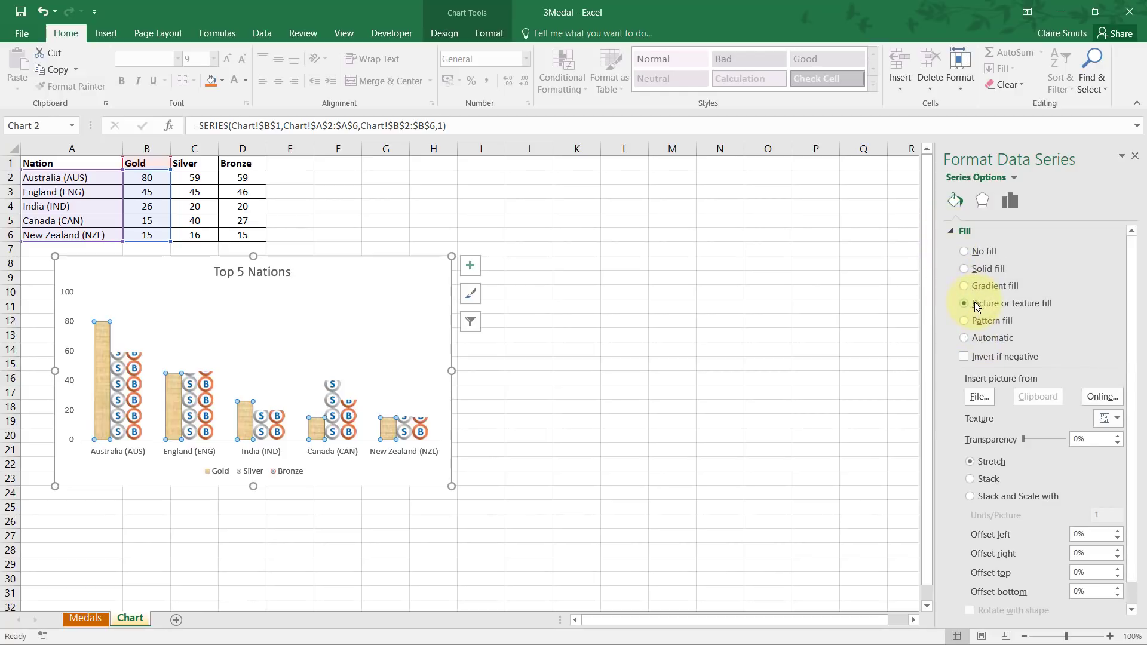
Fill the Gold data series with the 3Gold image from the Data folder in Documents > Prelim 2018, and set the picture to Stack.
left_click(980, 397)
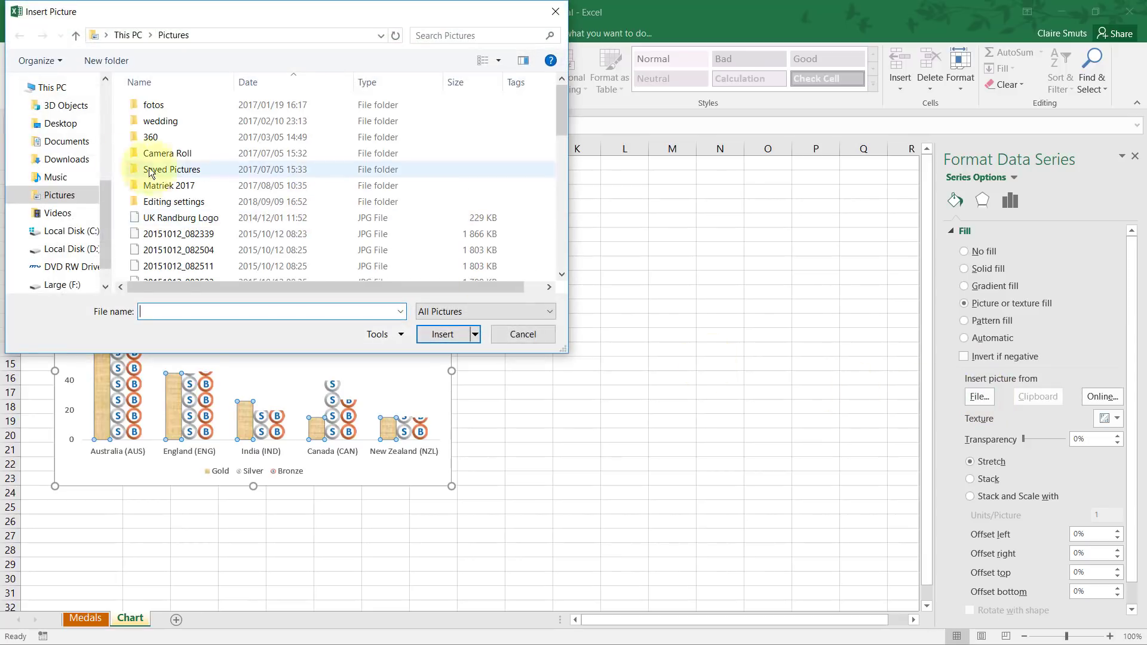
left_click(66, 141)
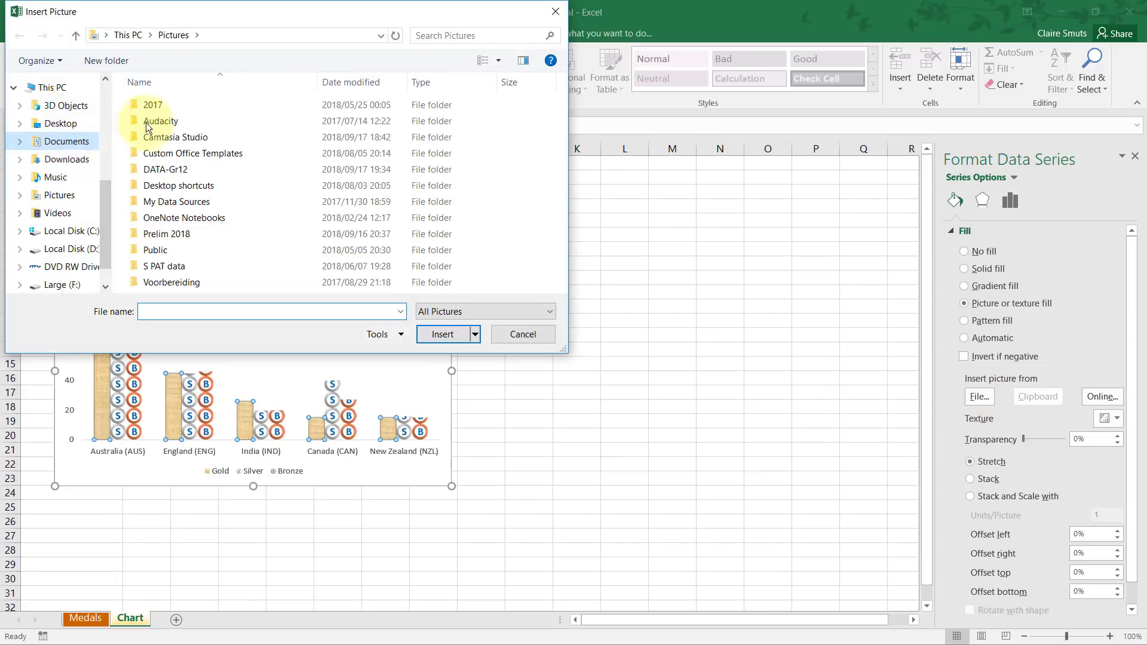
left_click(172, 235)
double_click(172, 235)
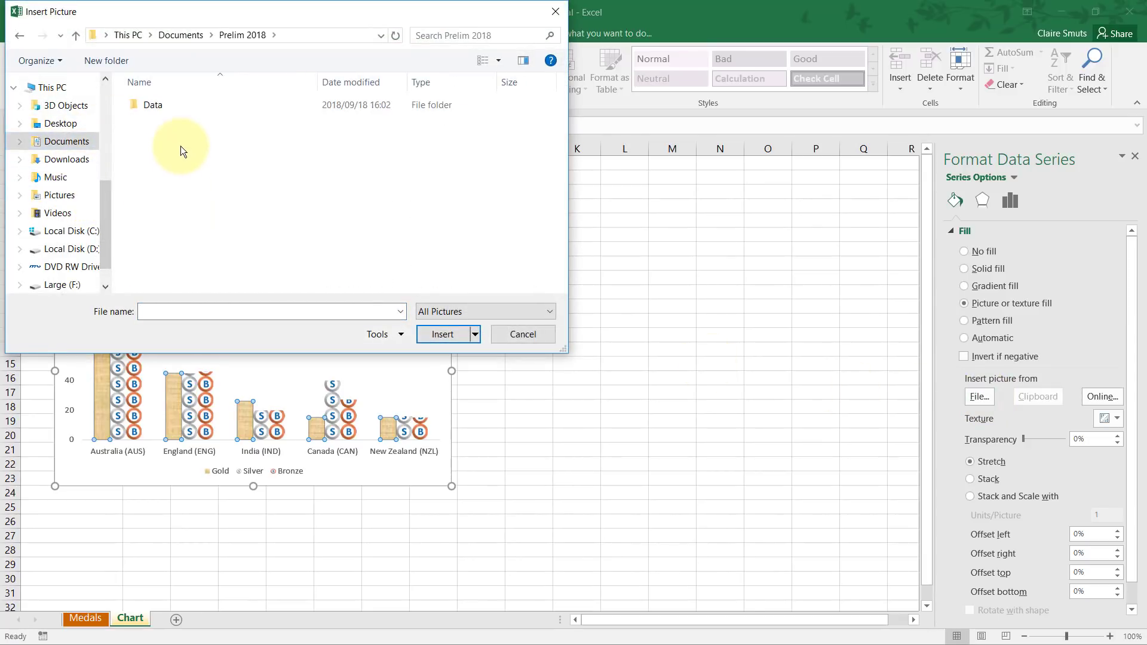
double_click(182, 110)
double_click(352, 127)
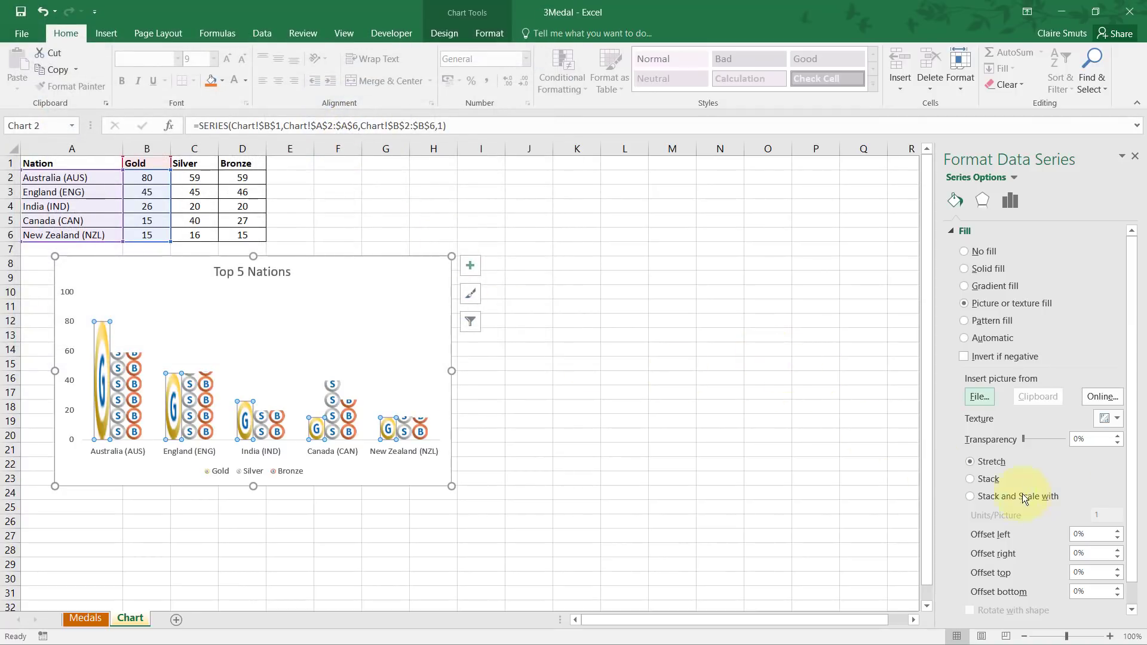
left_click(992, 482)
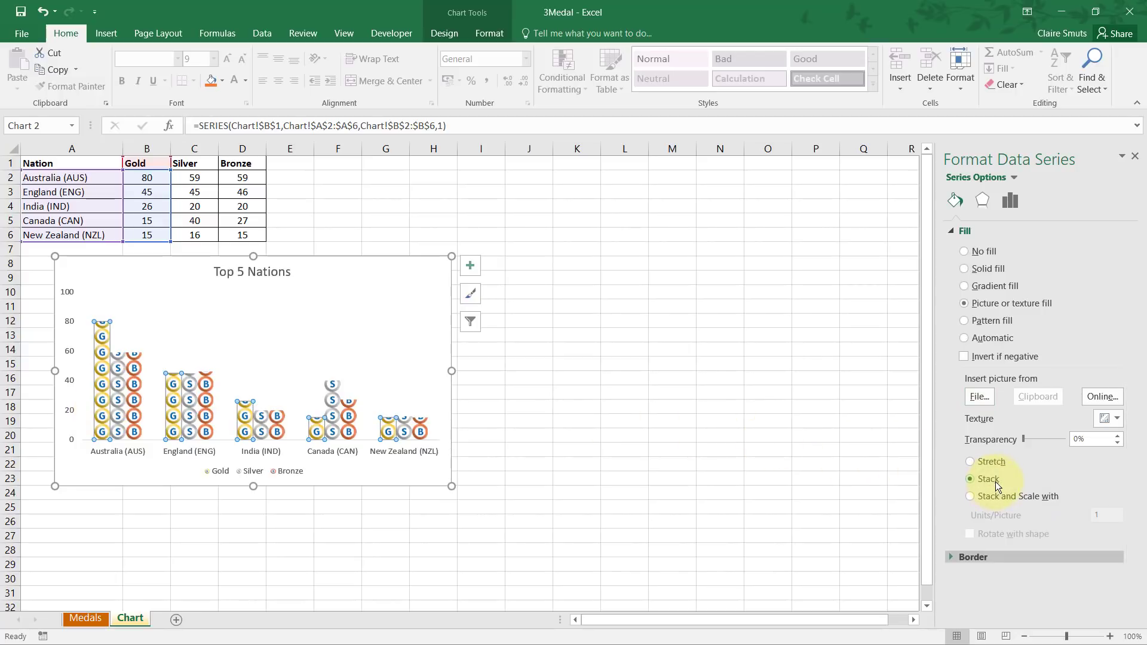
left_click(773, 463)
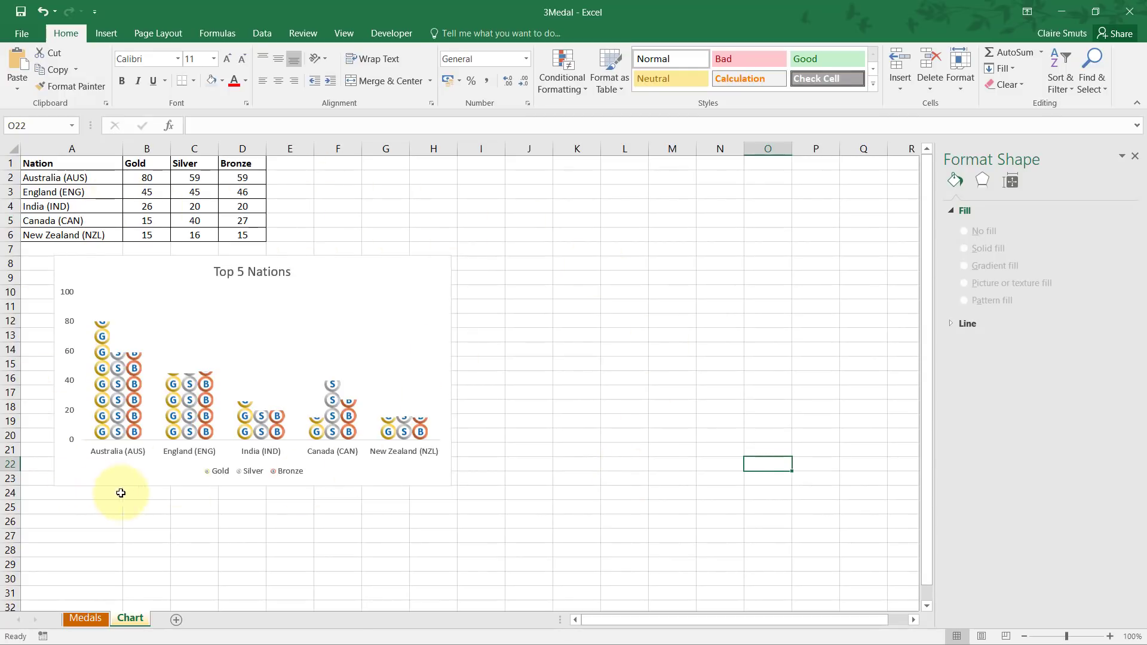
Compare the finished Top 5 Nations chart with the example and instructions for question 3.6 in the exam paper, and reselect the worksheet chart.
left_click(431, 278)
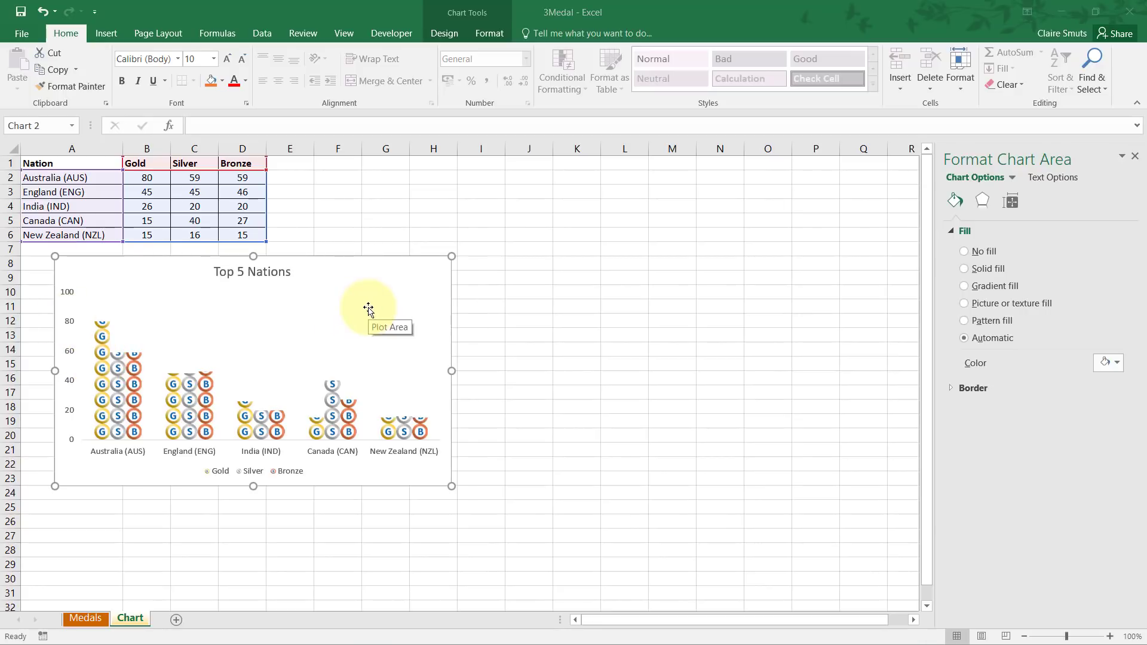
key("alt+Tab")
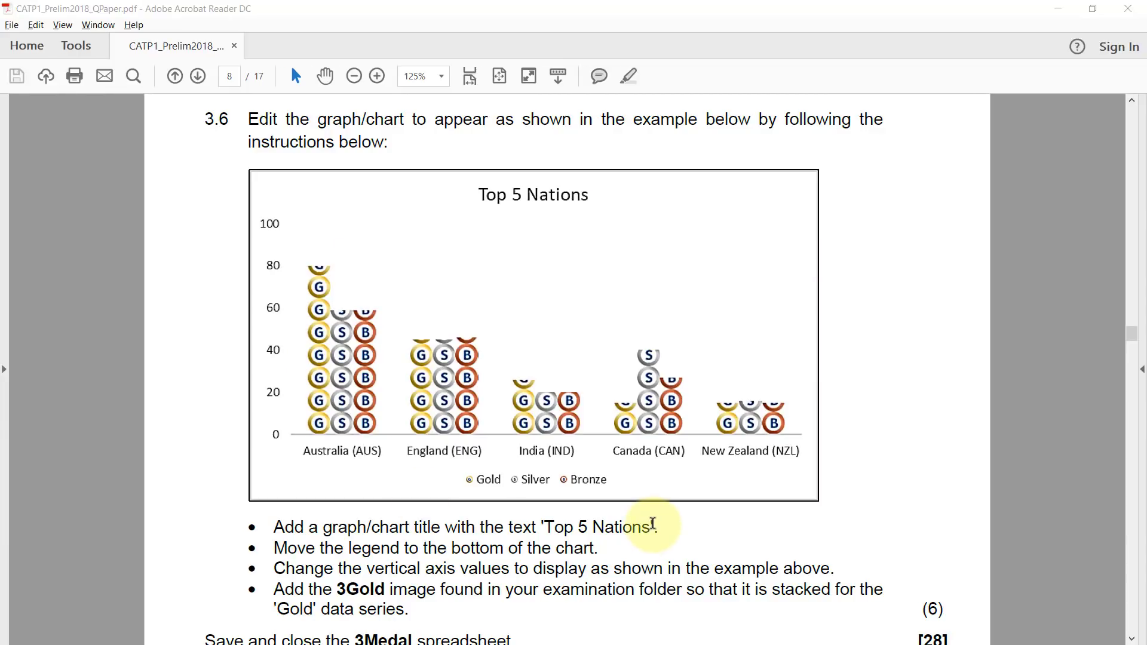
key("alt+Tab")
left_click(544, 363)
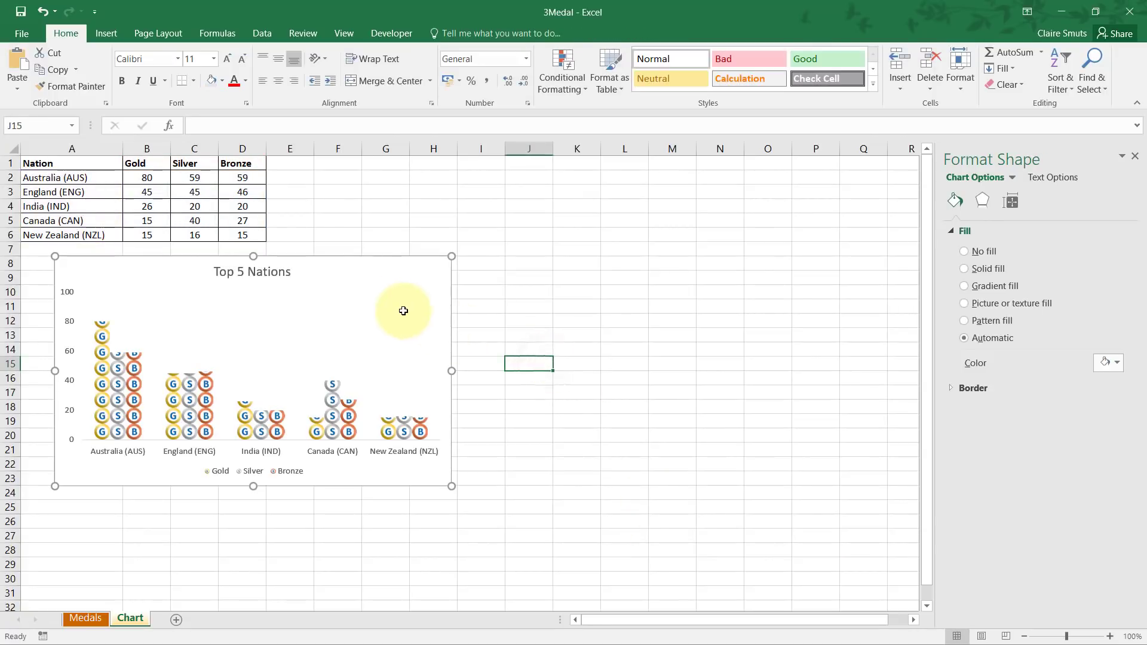
left_click(391, 269)
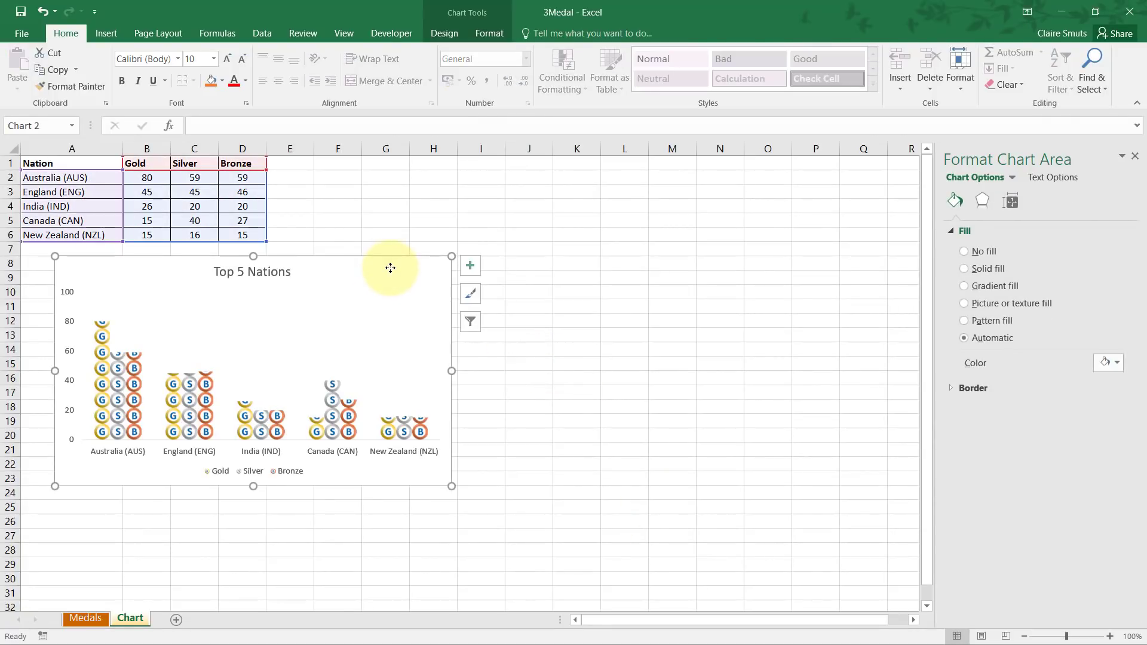